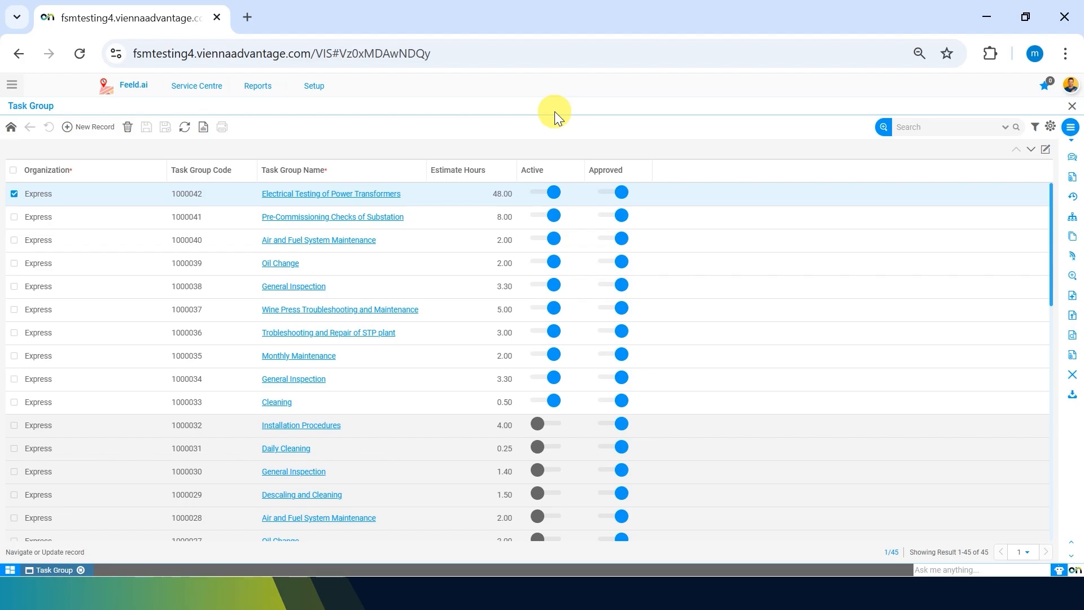
Step: Create a task group named "Preventive Maintenance of Coffee machine" for the Express organization and save it
{"action": "scroll", "coordinate": [314, 273], "scroll_direction": "down", "scroll_amount": 5}
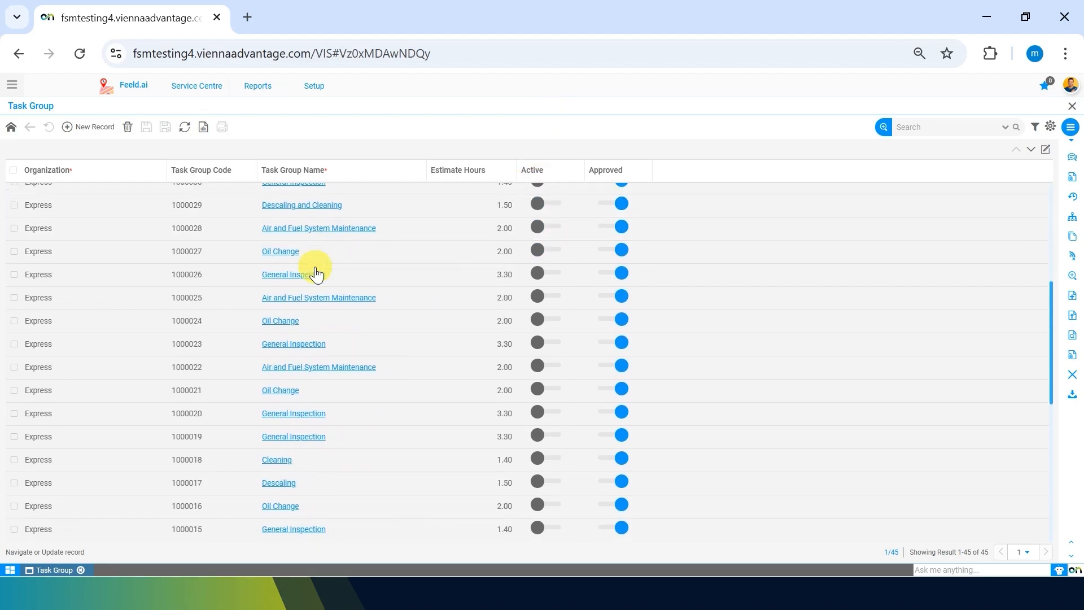
{"action": "scroll", "coordinate": [314, 274], "scroll_direction": "up", "scroll_amount": 6}
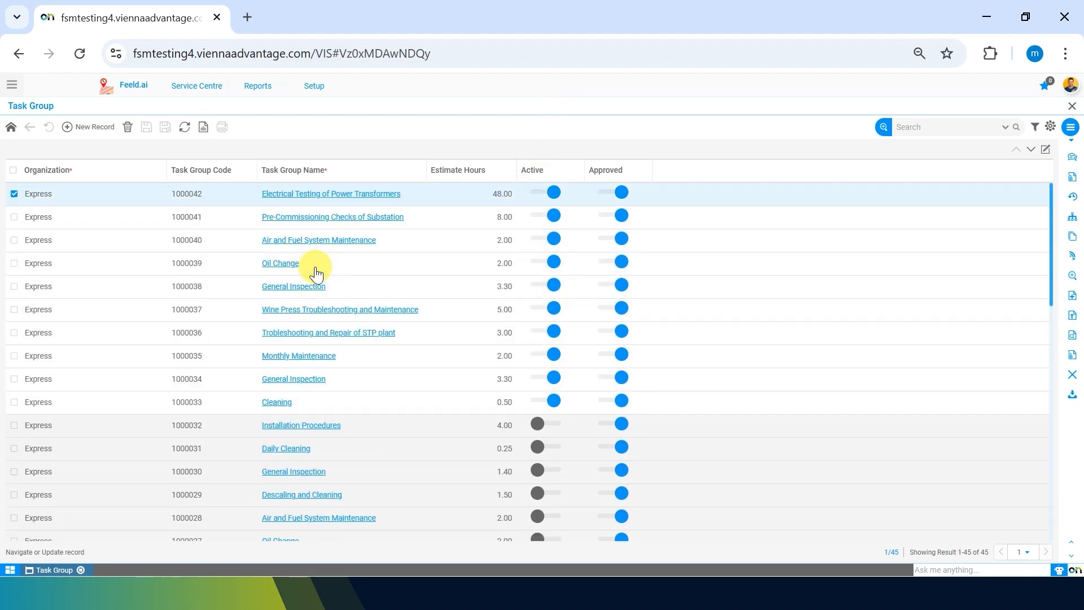
{"action": "left_click", "coordinate": [83, 128]}
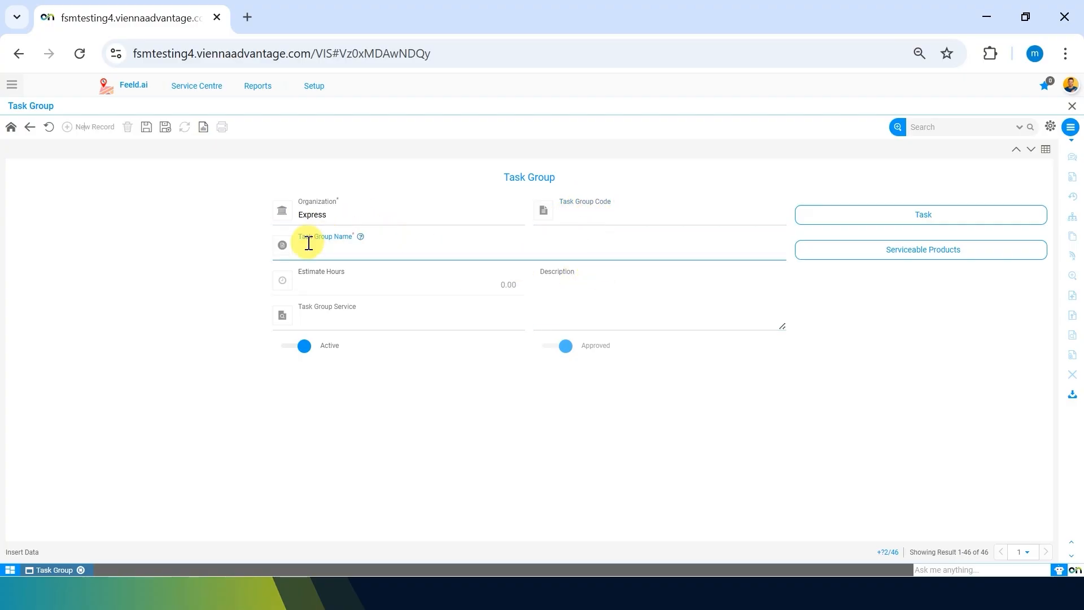
{"action": "left_click", "coordinate": [599, 211]}
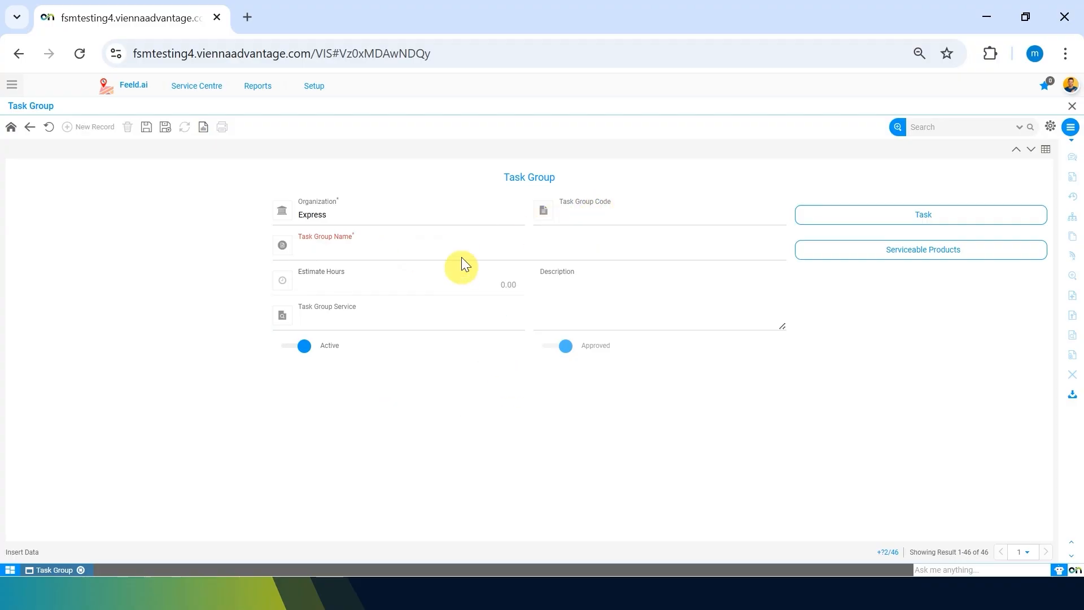
{"action": "left_click", "coordinate": [417, 252]}
{"action": "type", "text": "Preventive Main"}
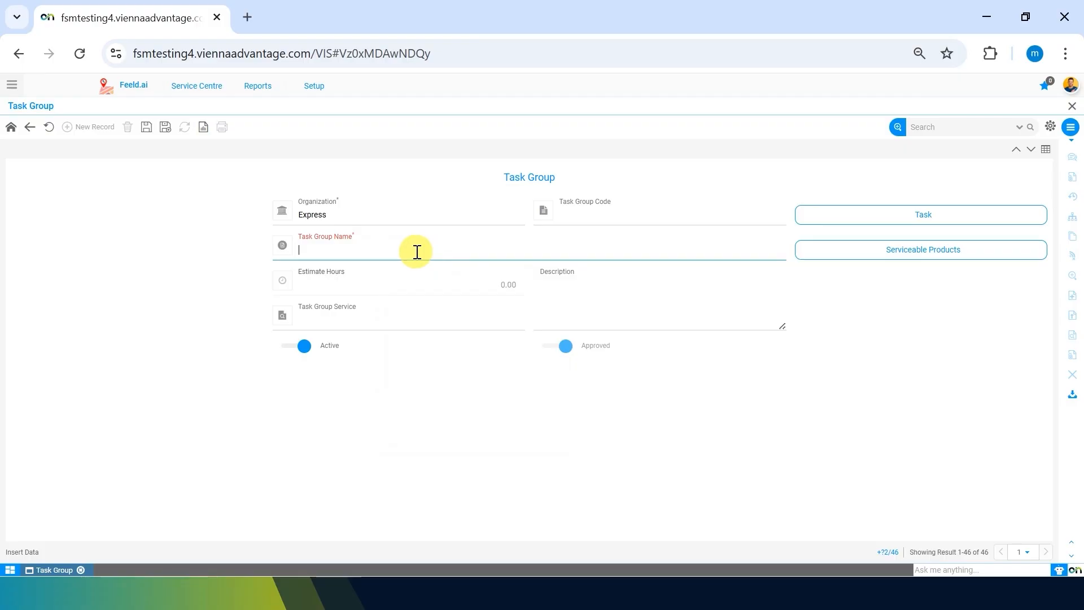
{"action": "type", "text": "tenance of Coffee machine"}
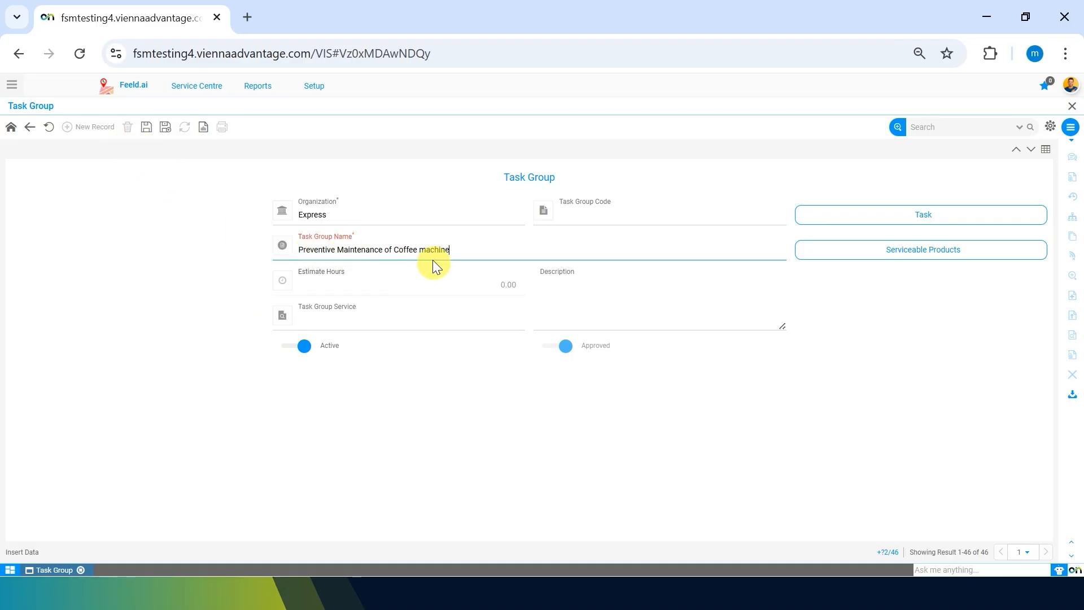
{"action": "left_click", "coordinate": [163, 131]}
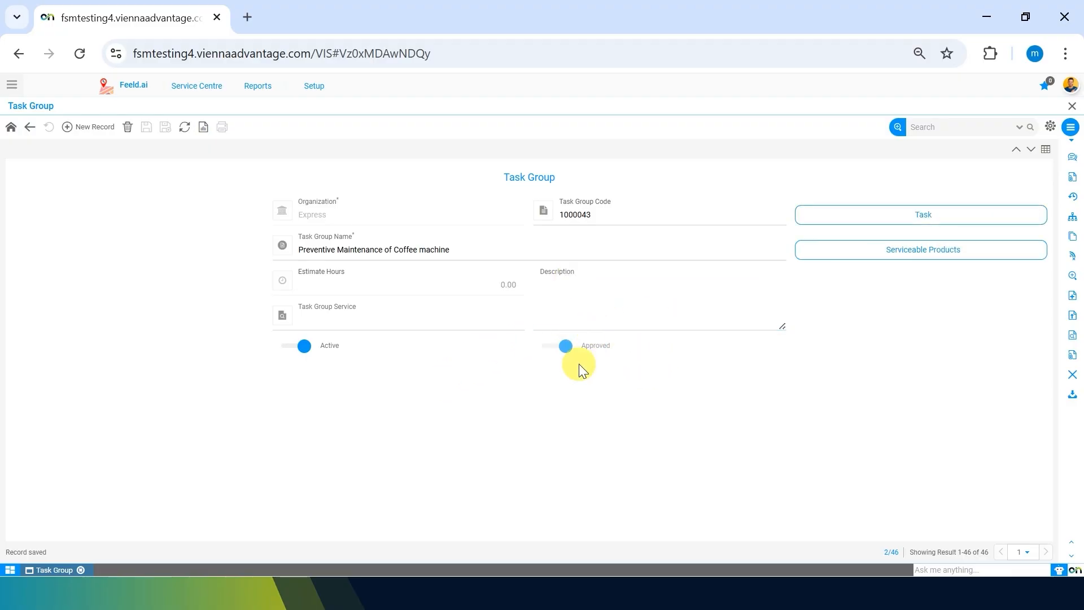
Step: Zoom from the Task Group Service field into Product Master and start a new product of type Service
{"action": "left_click", "coordinate": [591, 312]}
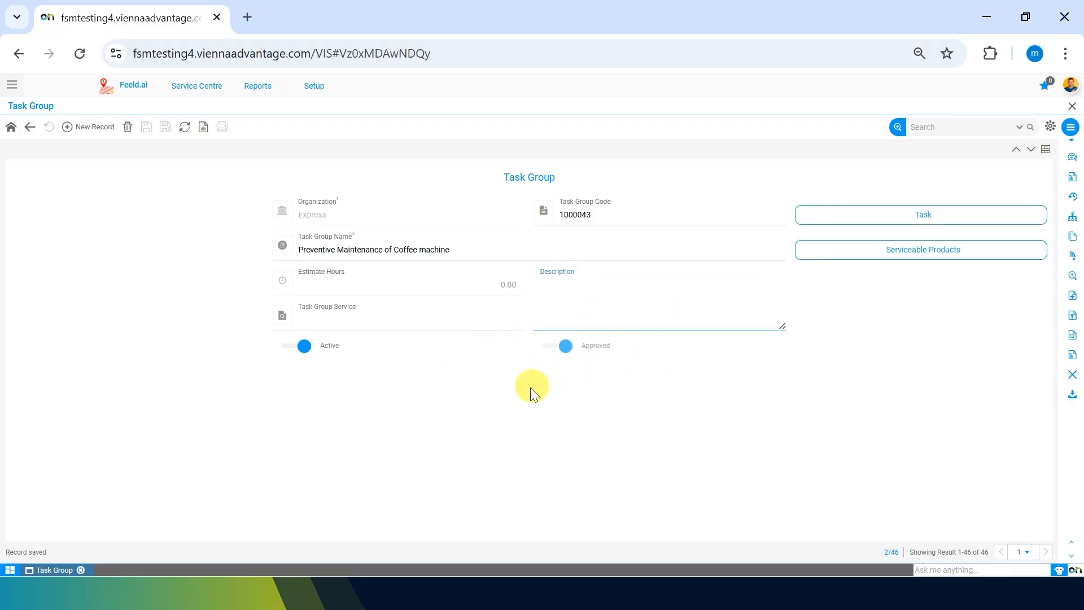
{"action": "left_click", "coordinate": [418, 320]}
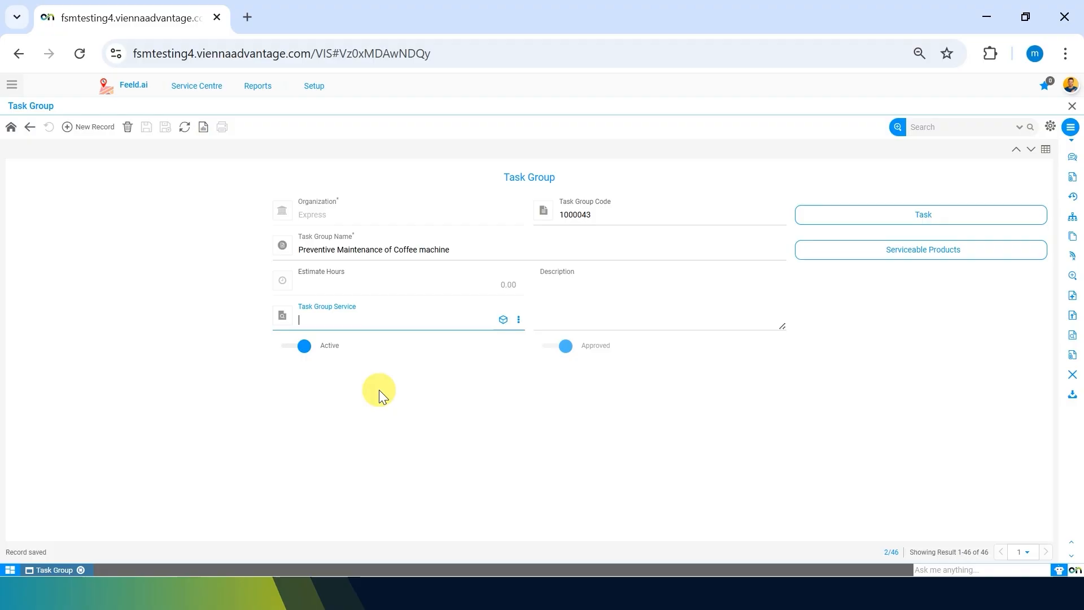
{"action": "left_click", "coordinate": [518, 319]}
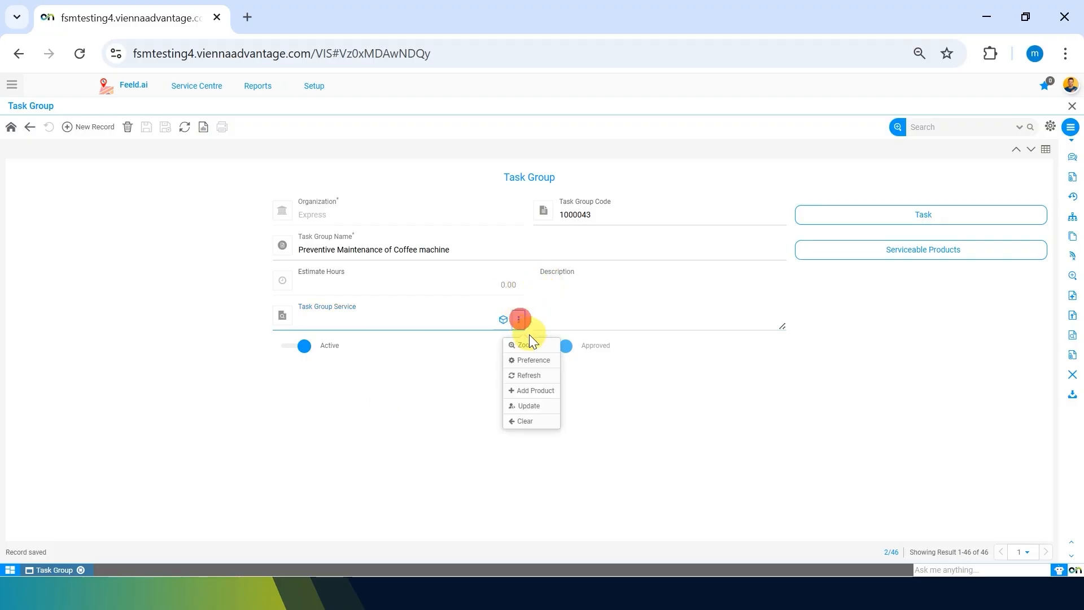
{"action": "left_click", "coordinate": [527, 342]}
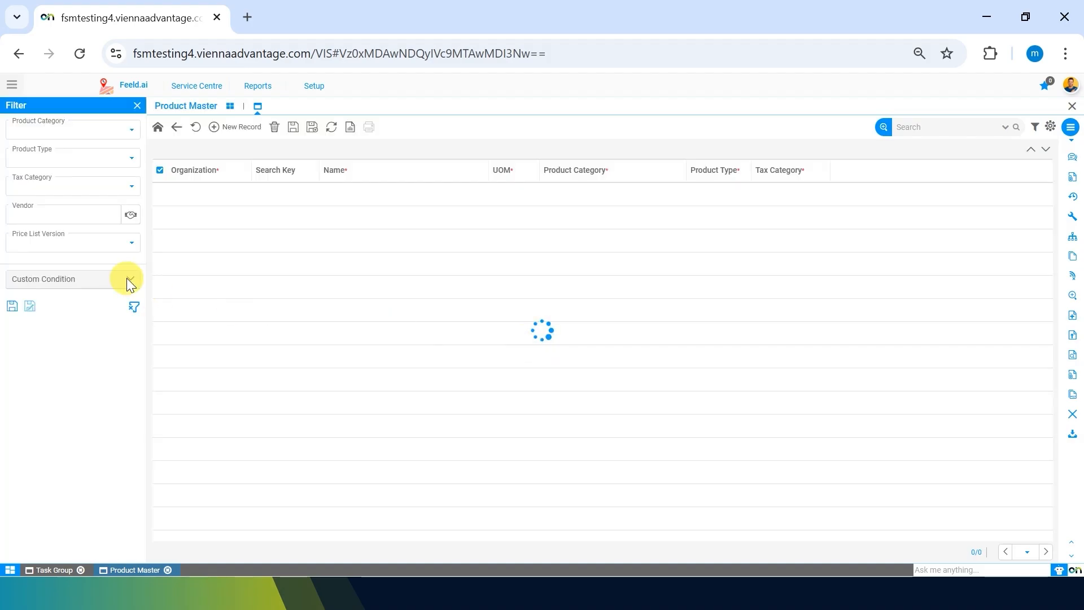
{"action": "left_click", "coordinate": [233, 131]}
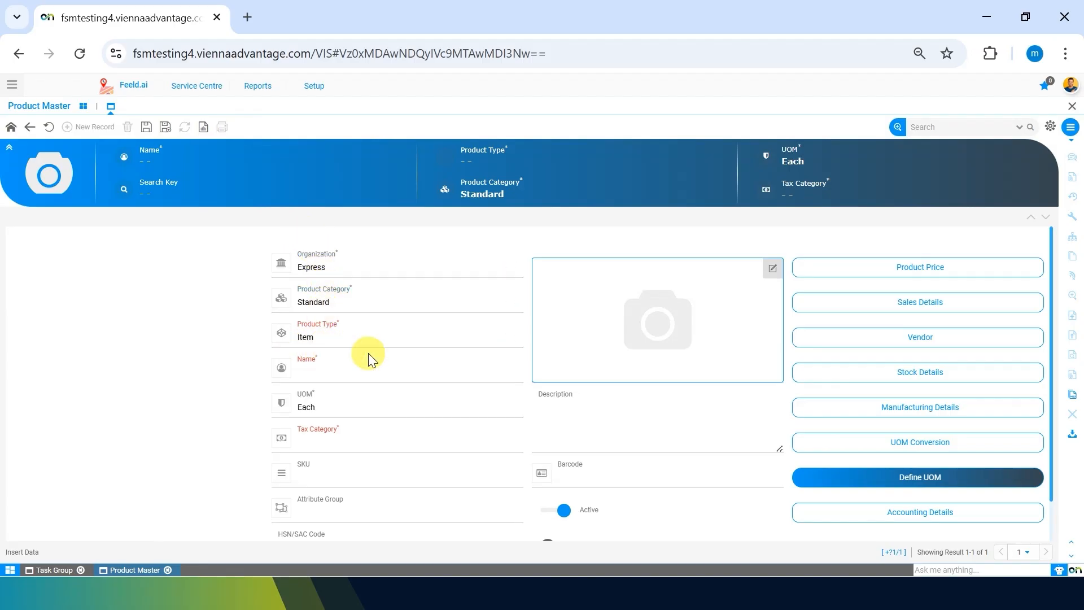
{"action": "left_click", "coordinate": [333, 340]}
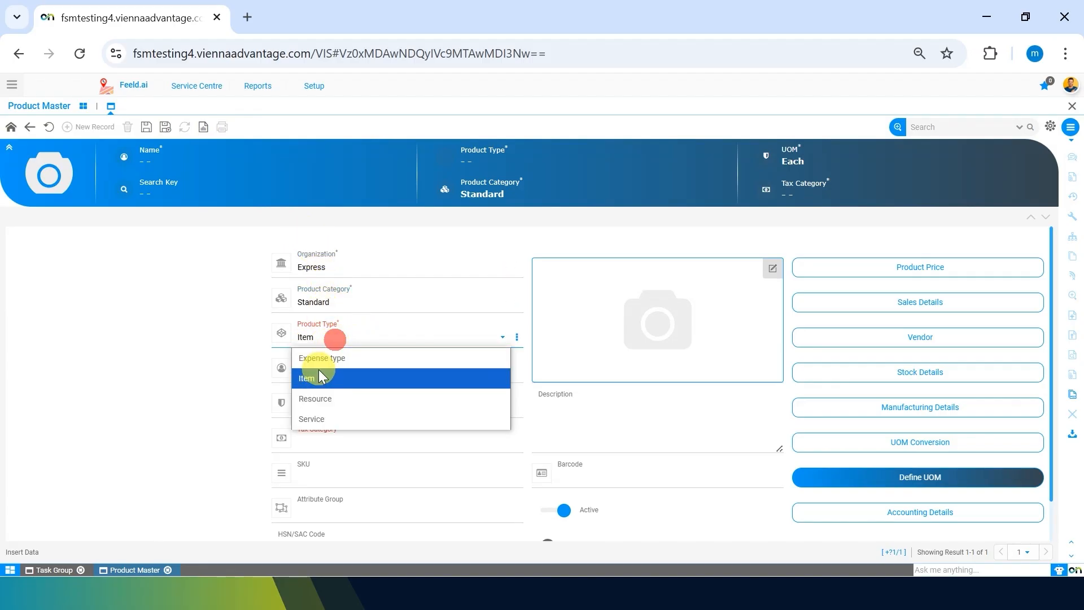
{"action": "left_click", "coordinate": [321, 415]}
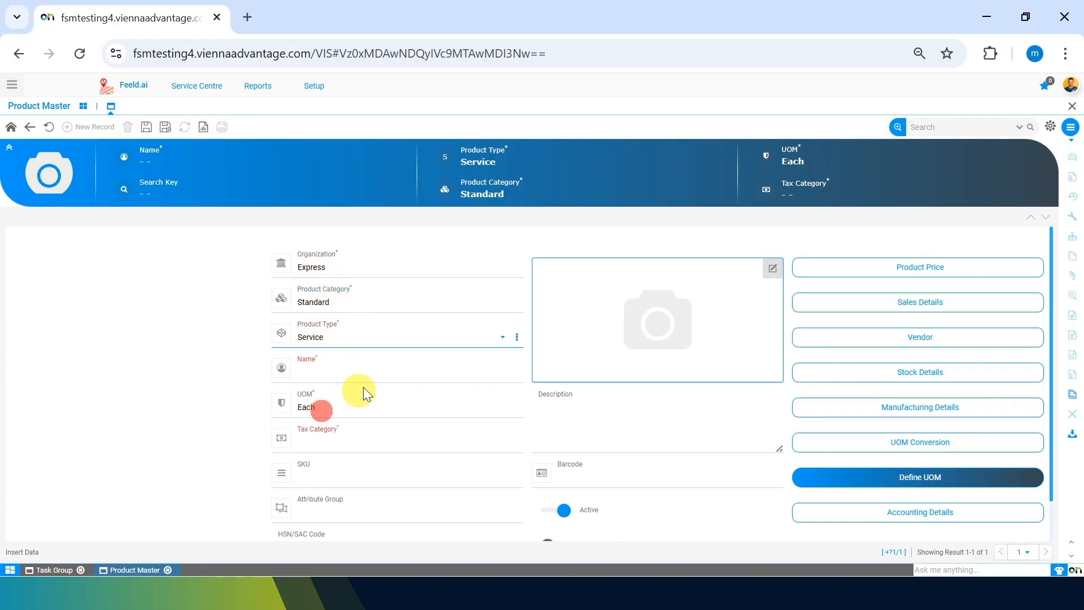
Step: Name the product "Preventive Maintenance of Coffee machine", set its tax category to "Tax 4.5 for services", and save it
{"action": "left_click", "coordinate": [381, 376]}
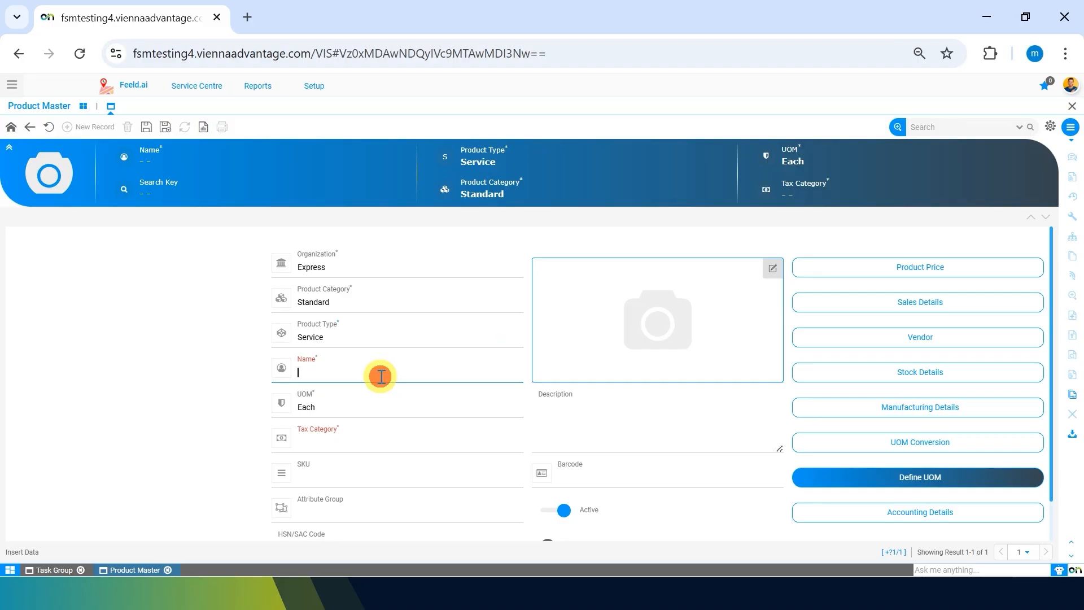
{"action": "type", "text": "Preventive Maintenance of Coffee machine"}
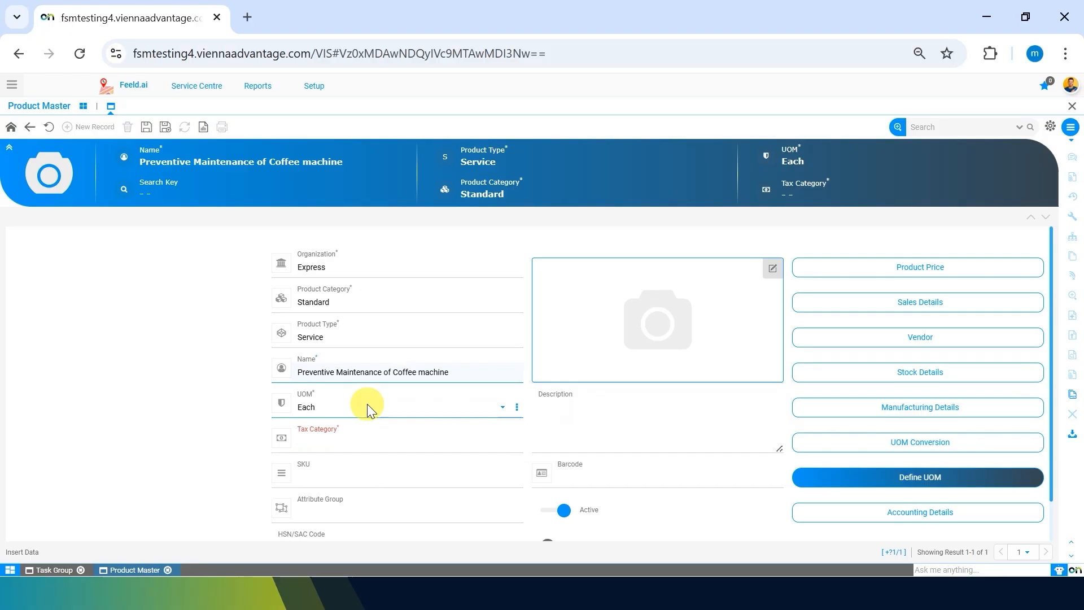
{"action": "scroll", "coordinate": [367, 404], "scroll_direction": "down", "scroll_amount": 1}
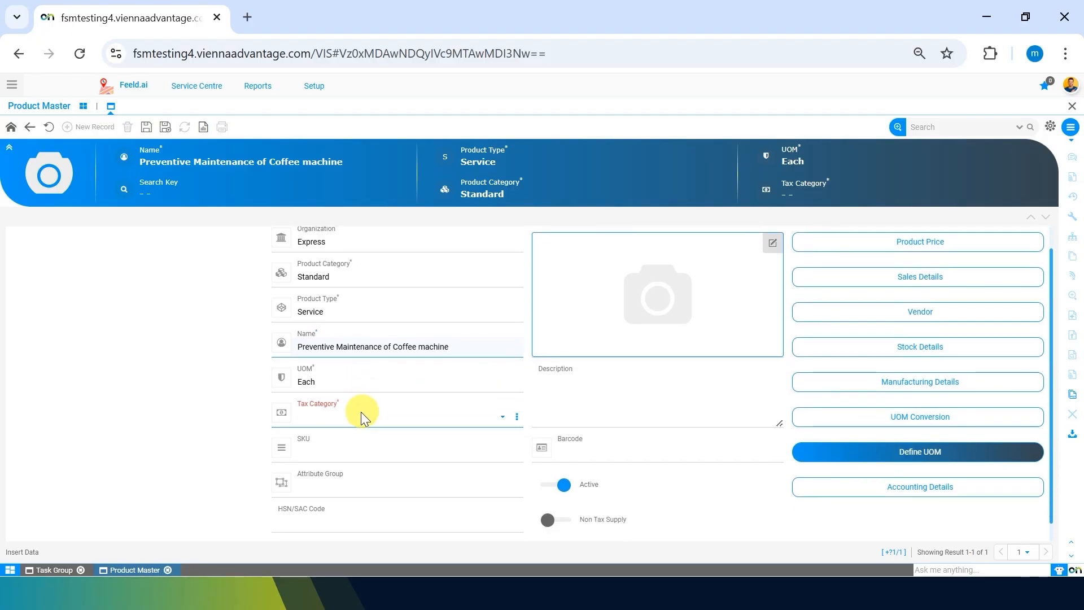
{"action": "left_click", "coordinate": [359, 412]}
{"action": "left_click", "coordinate": [344, 457]}
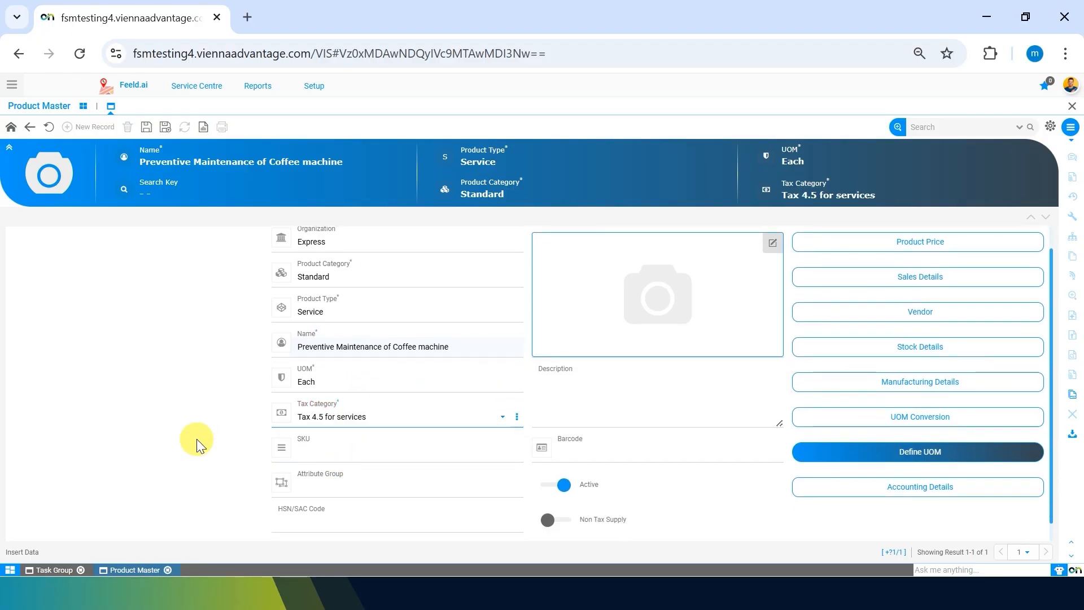
{"action": "scroll", "coordinate": [196, 438], "scroll_direction": "up", "scroll_amount": 1}
{"action": "left_click", "coordinate": [146, 126]}
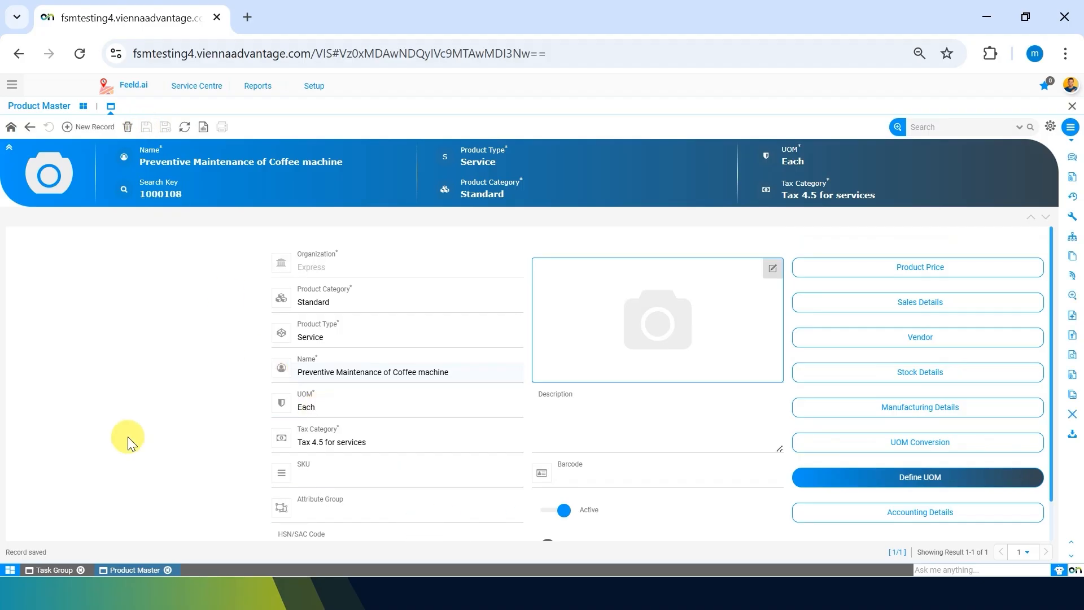
Step: Return to the task group, set its Task Group Service to "Preventive Maintenance of Coffee machine", and save the record
{"action": "left_click", "coordinate": [51, 570]}
{"action": "left_click", "coordinate": [379, 312]}
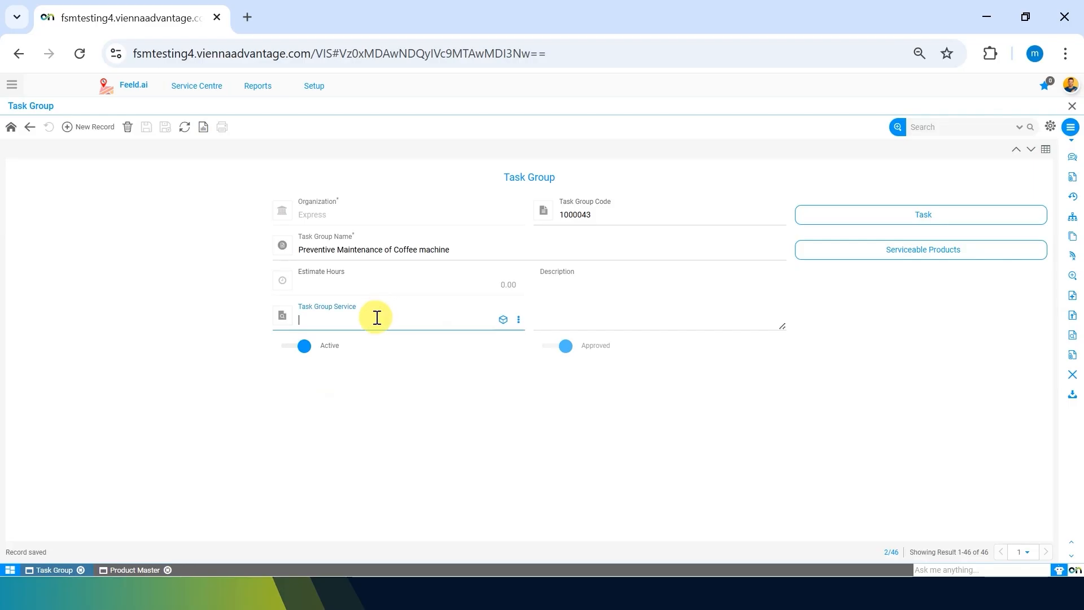
{"action": "type", "text": "task"}
{"action": "key", "text": "BackSpace"}
{"action": "key", "text": "BackSpace"}
{"action": "key", "text": "BackSpace"}
{"action": "key", "text": "BackSpace"}
{"action": "key", "text": "BackSpace"}
{"action": "type", "text": "prev"}
{"action": "key", "text": "Down"}
{"action": "key", "text": "Return"}
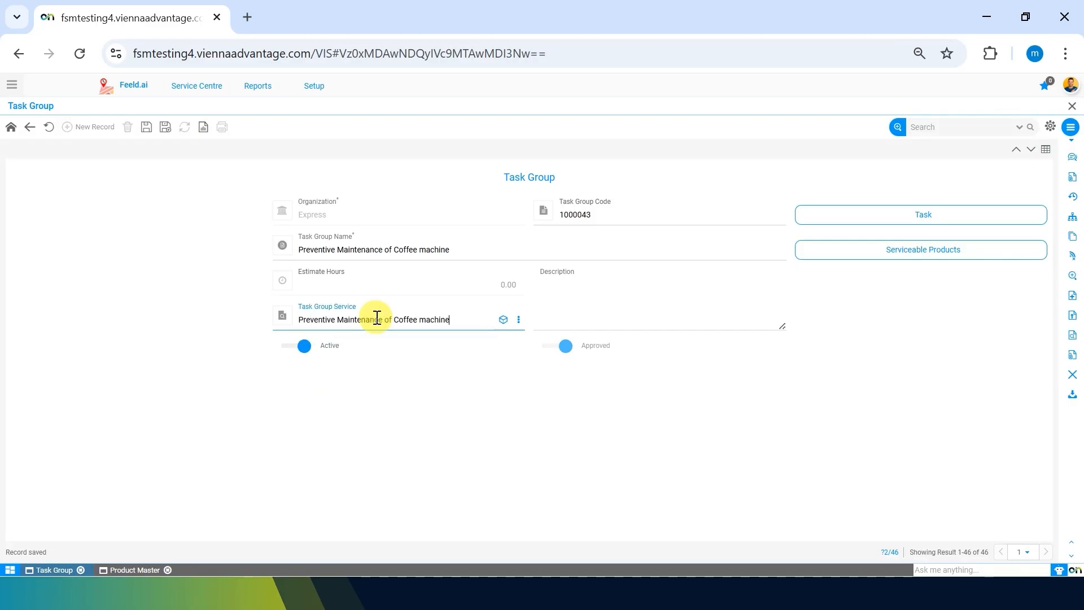
{"action": "left_click", "coordinate": [502, 322]}
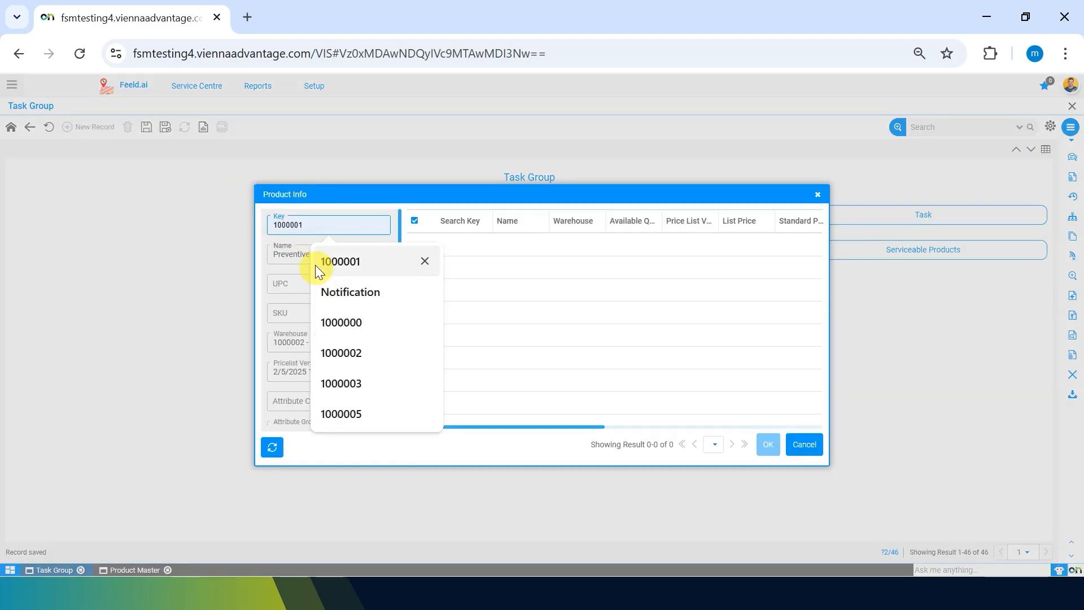
{"action": "left_click", "coordinate": [804, 442]}
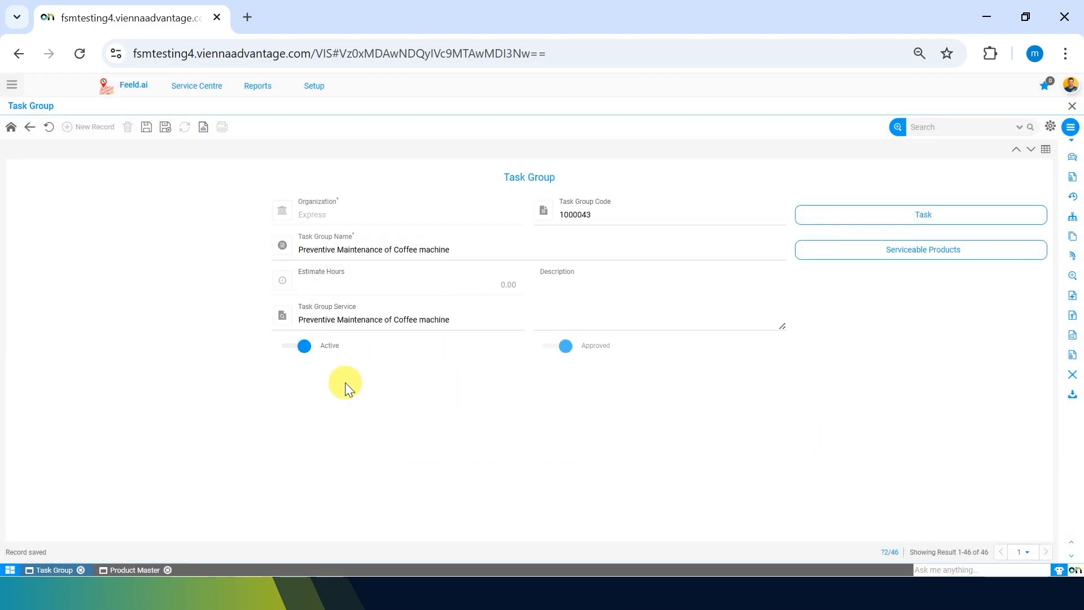
{"action": "left_click", "coordinate": [147, 126]}
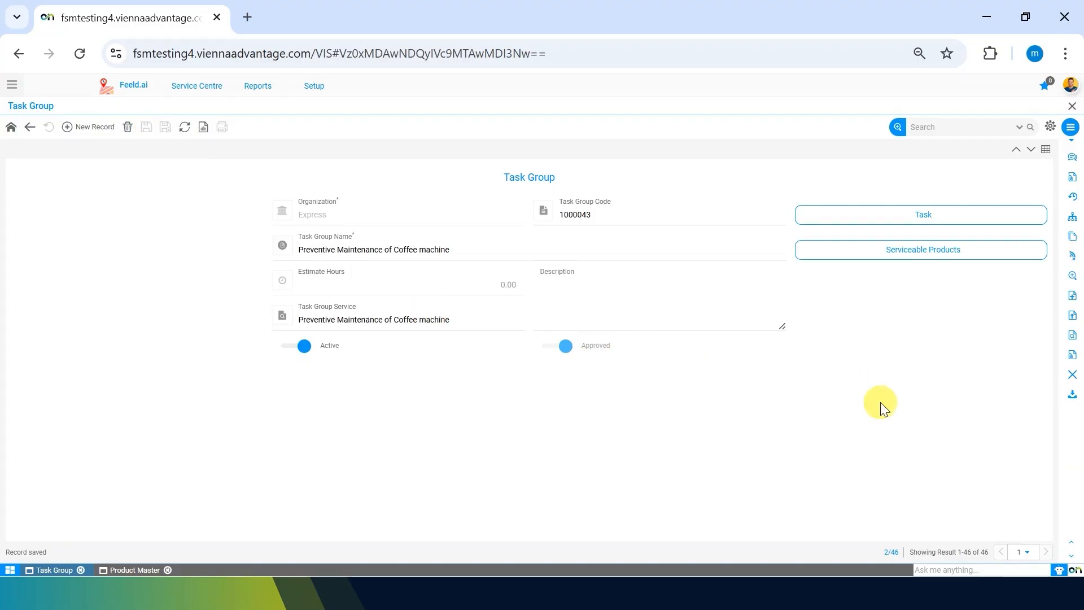
Step: Add a new task named "Cleaning of machine" to the coffee machine task group
{"action": "left_click", "coordinate": [558, 277]}
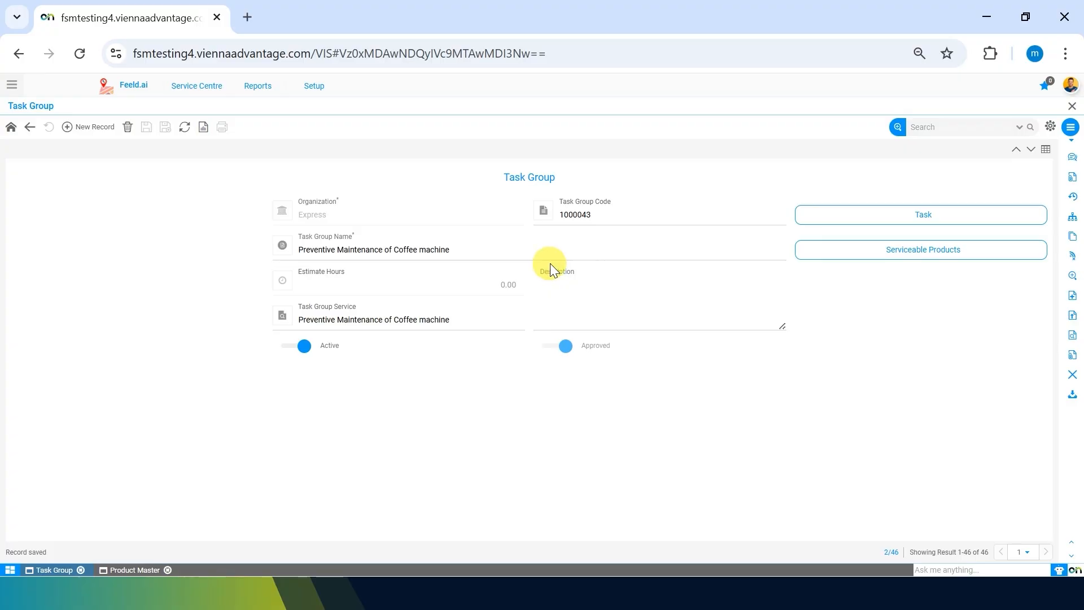
{"action": "left_click", "coordinate": [925, 226]}
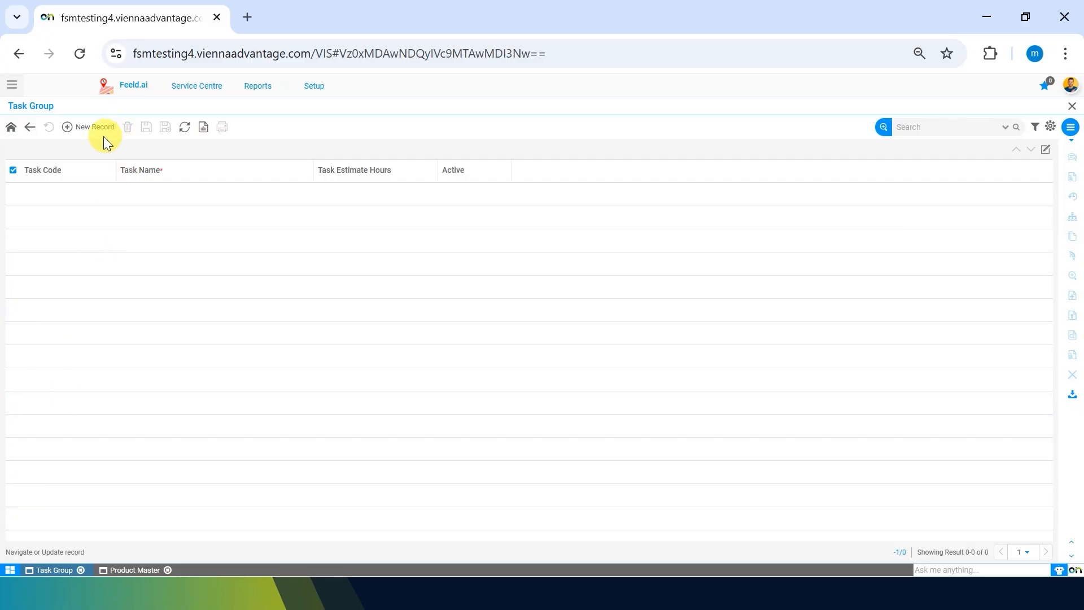
{"action": "left_click", "coordinate": [92, 128]}
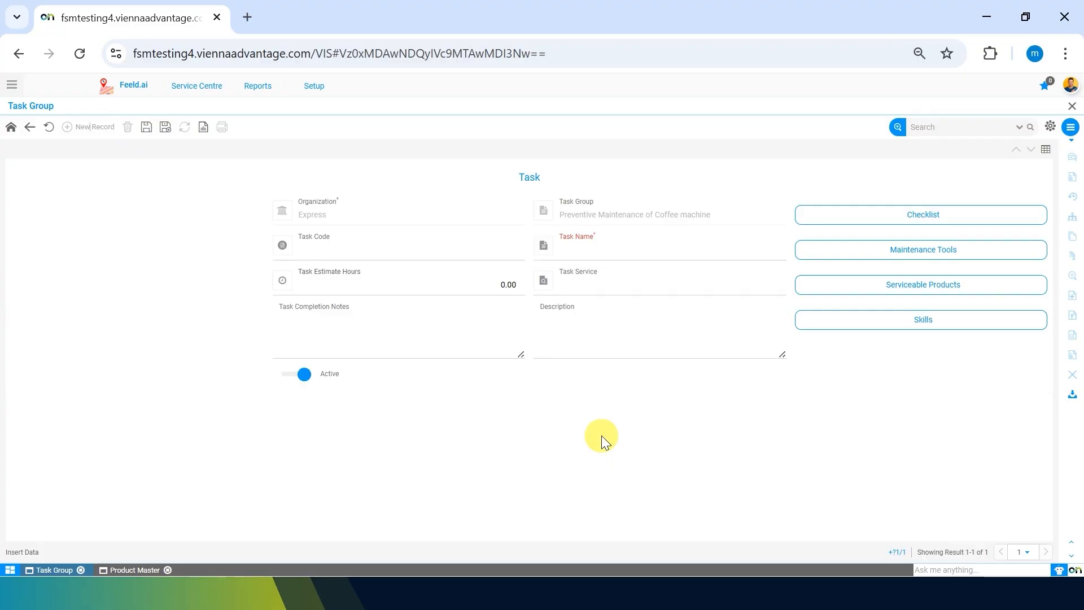
{"action": "left_click", "coordinate": [589, 257]}
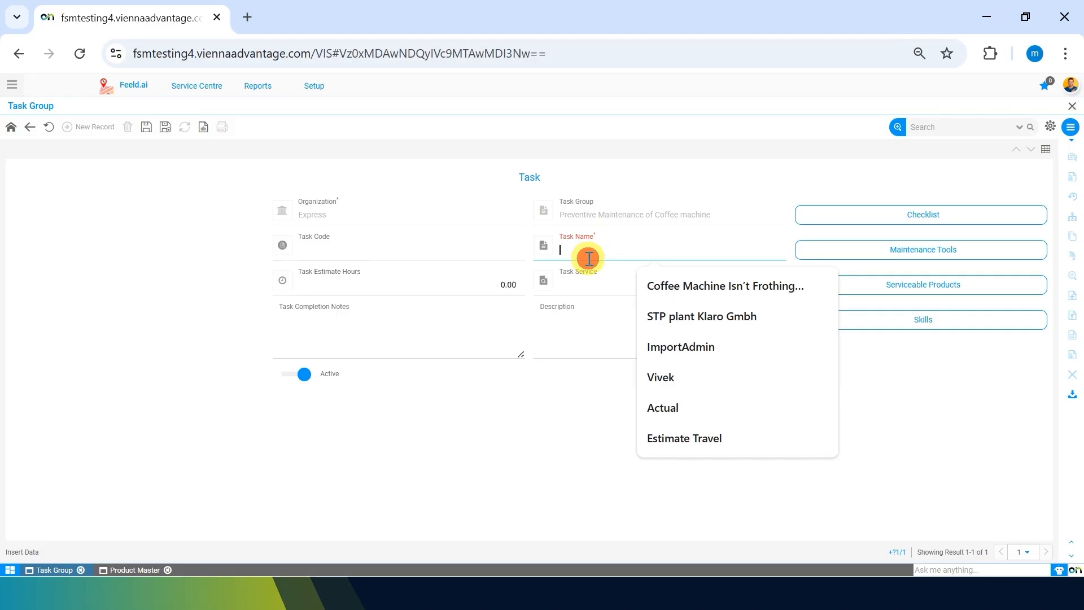
{"action": "type", "text": "Cleaning of"}
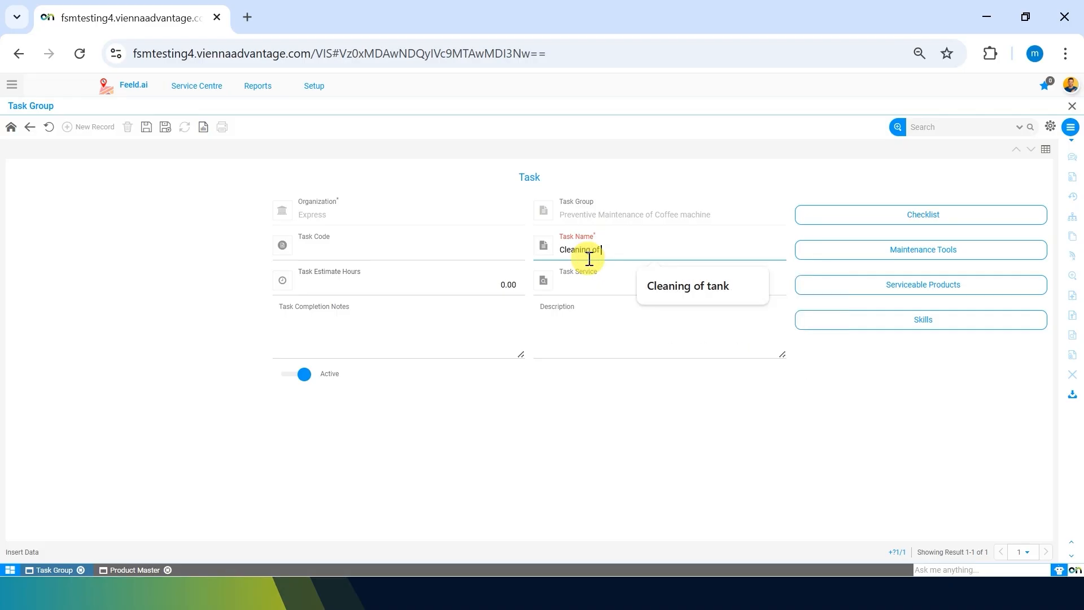
{"action": "type", "text": " machine"}
Step: Set the task's estimate hours to 2.00 and save the task
{"action": "left_click", "coordinate": [486, 284]}
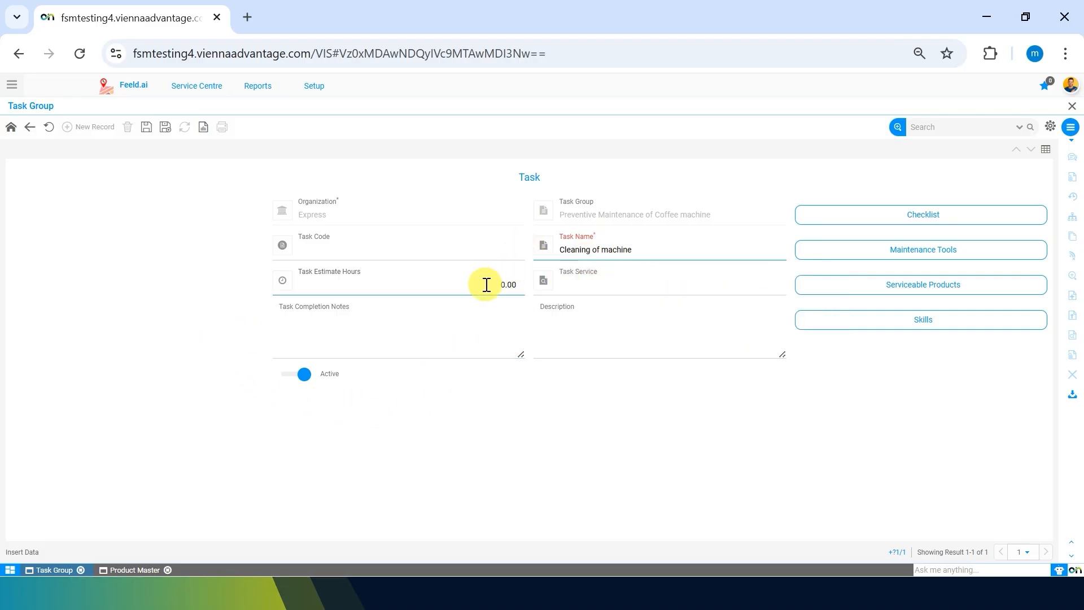
{"action": "left_click", "coordinate": [486, 284]}
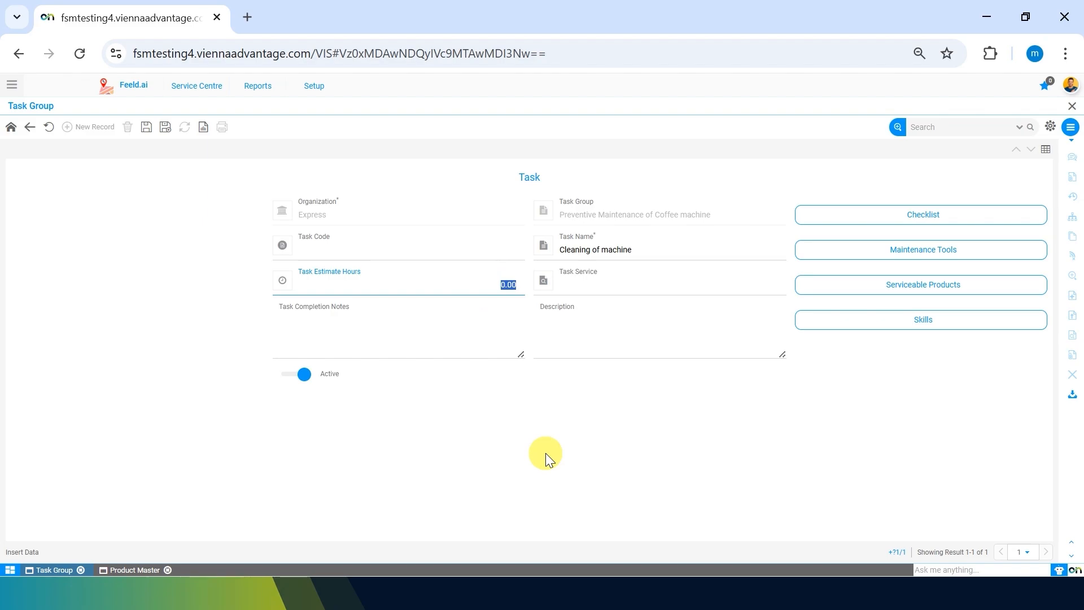
{"action": "key", "text": "BackSpace"}
{"action": "left_click", "coordinate": [612, 344]}
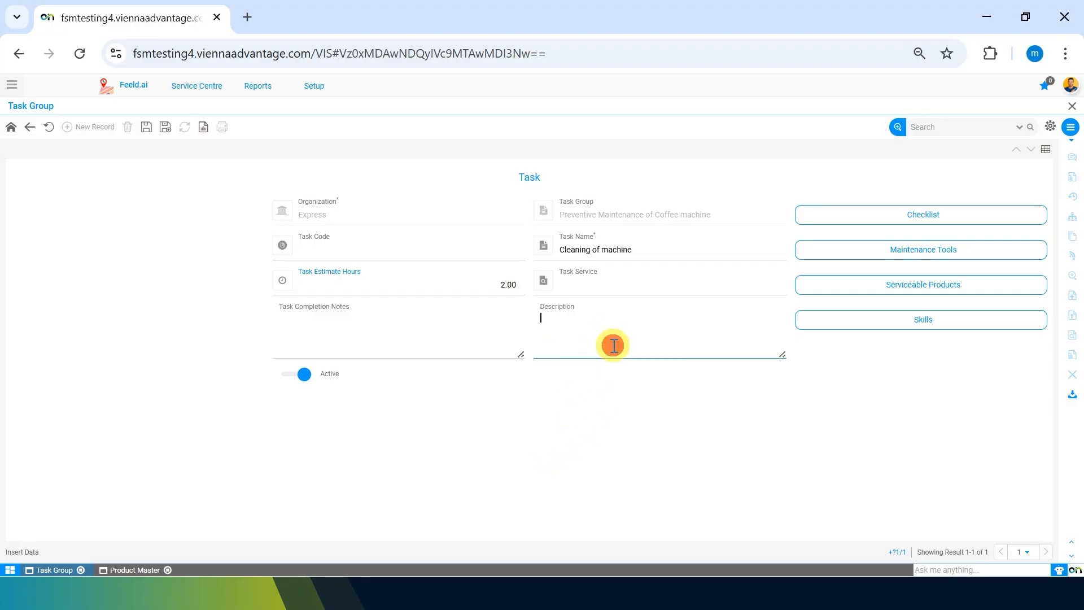
{"action": "left_click", "coordinate": [146, 127]}
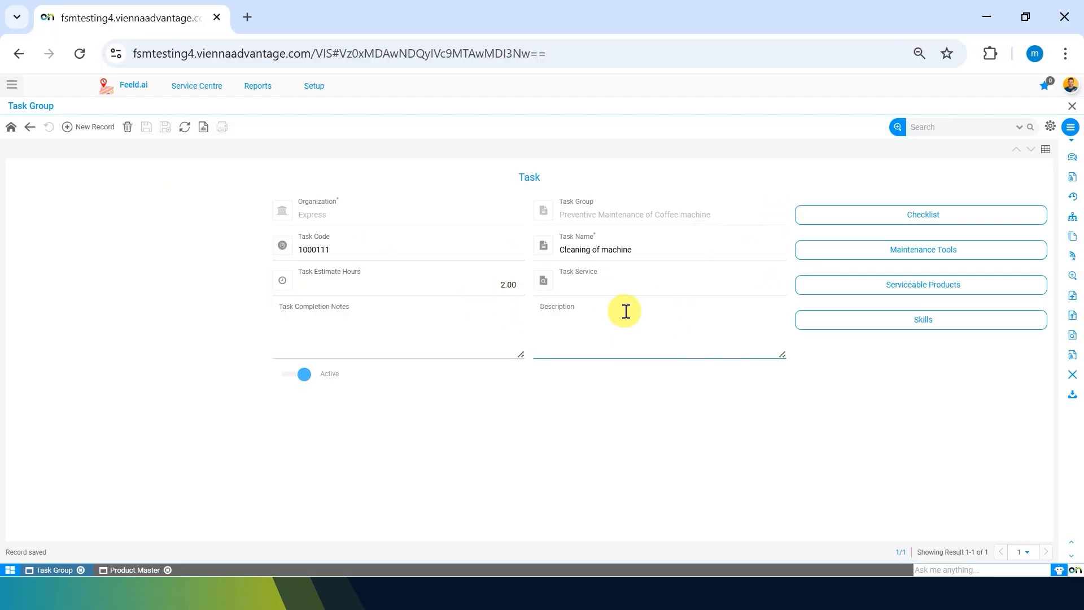
Step: Open a new product record from the task's Task Service field and set its product type to Service
{"action": "left_click", "coordinate": [685, 341]}
{"action": "left_click", "coordinate": [640, 284]}
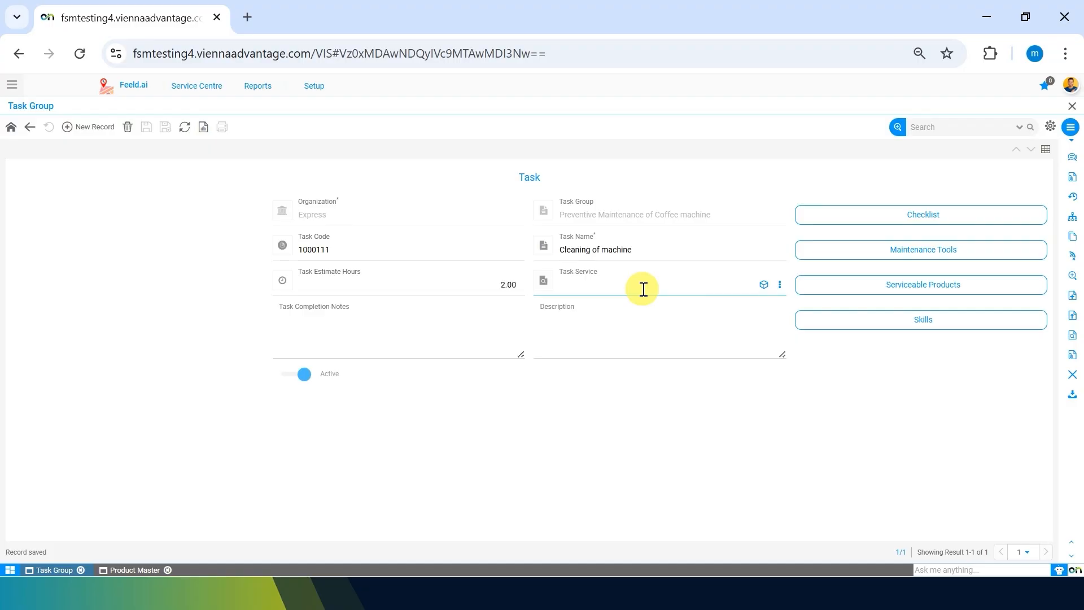
{"action": "left_click", "coordinate": [780, 284]}
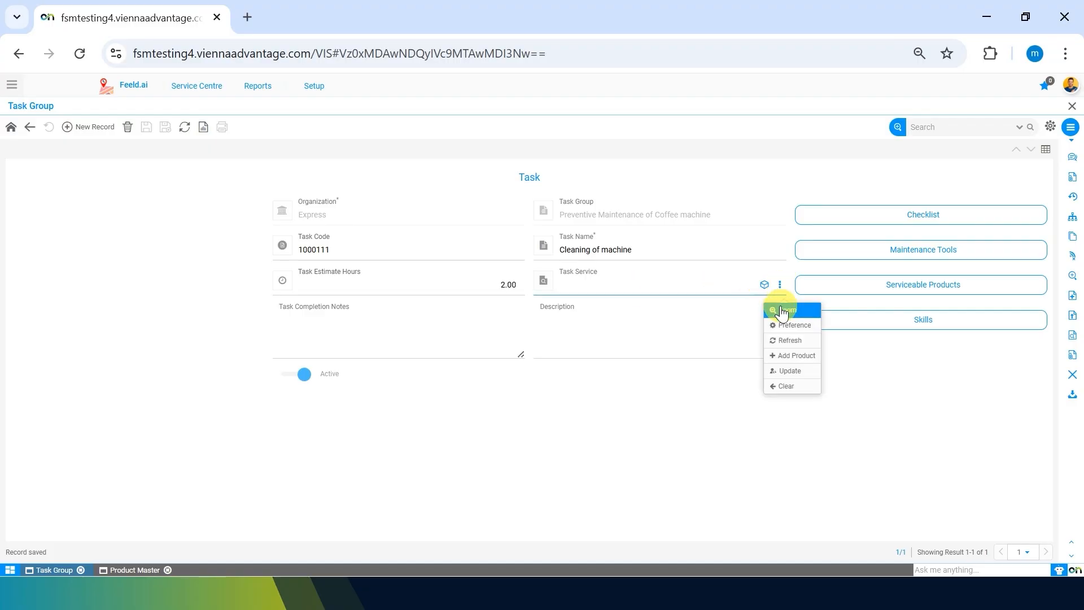
{"action": "left_click", "coordinate": [782, 310]}
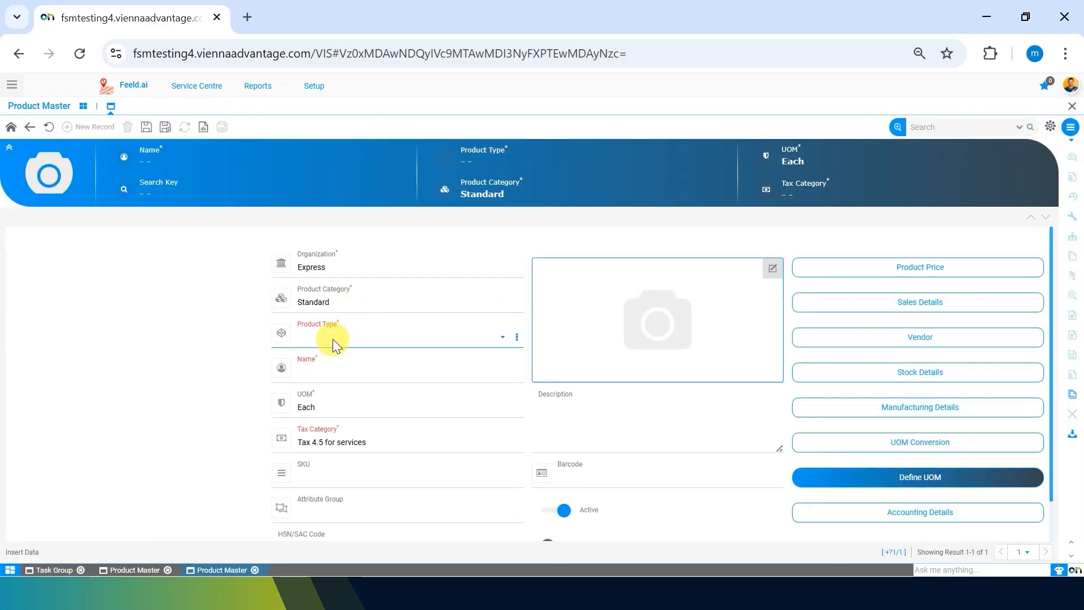
{"action": "left_click", "coordinate": [333, 339]}
{"action": "left_click", "coordinate": [317, 417]}
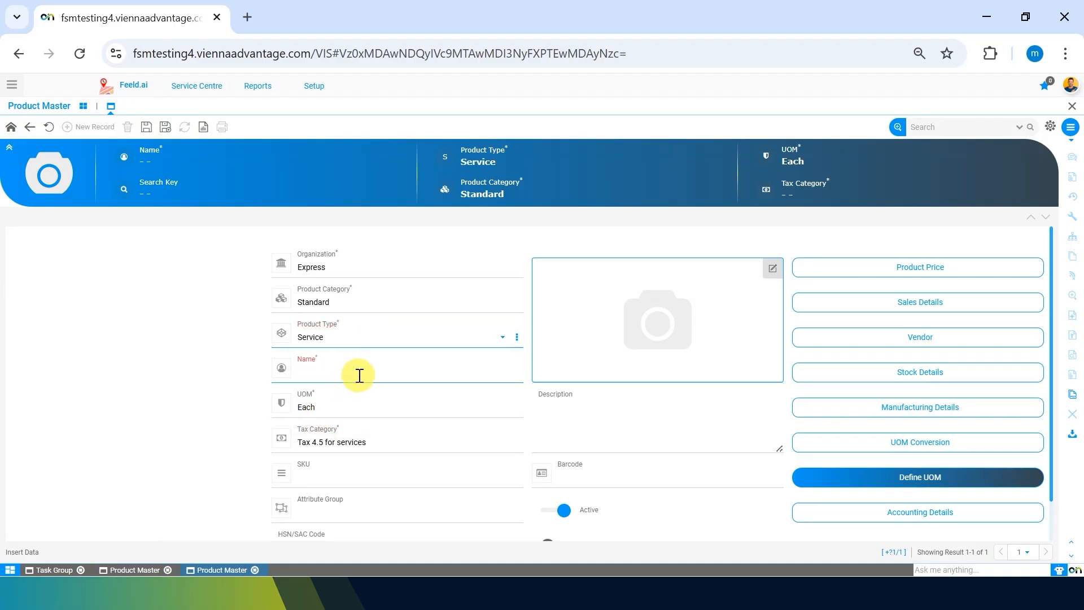
Step: Name the product "Cleaning of machine - coffee", set its tax category to "Tax 4.5 for services", and save it
{"action": "left_click", "coordinate": [359, 375]}
{"action": "type", "text": "Cleaning of machine - coffee"}
{"action": "left_click", "coordinate": [182, 445]}
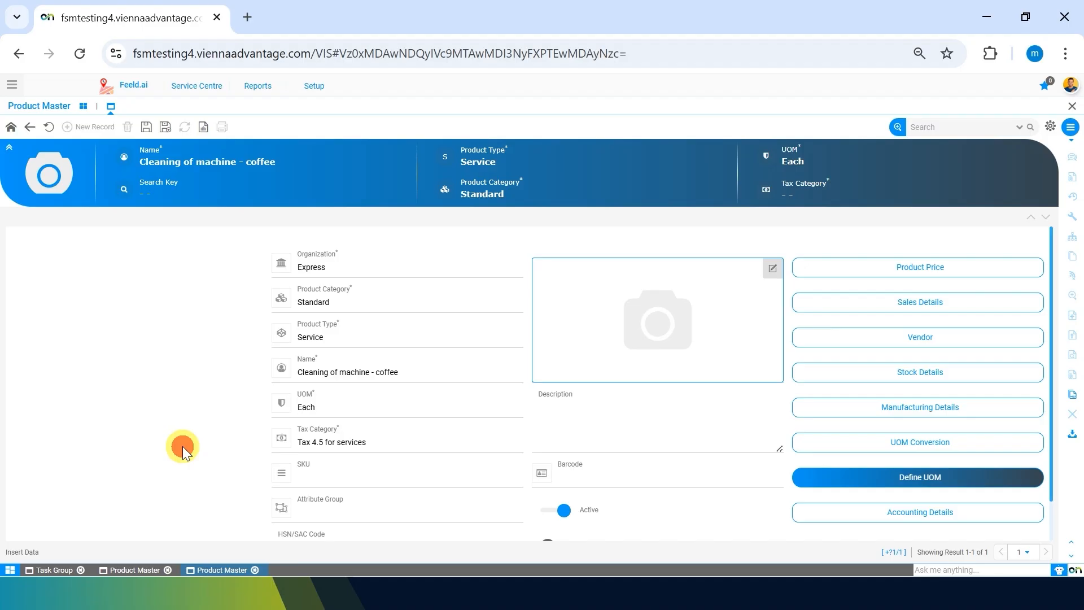
{"action": "left_click", "coordinate": [146, 126]}
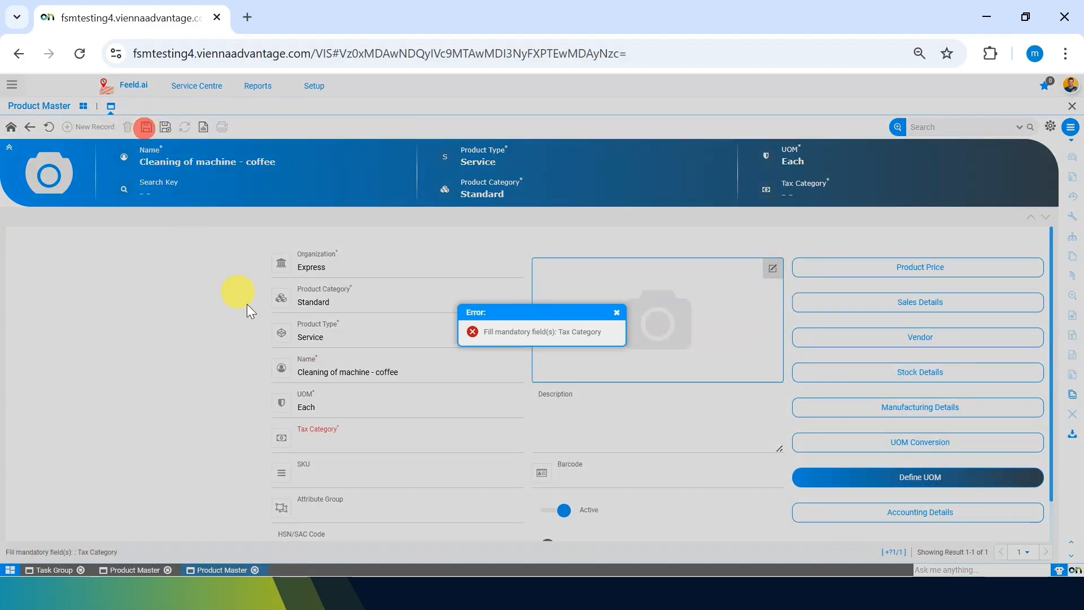
{"action": "left_click", "coordinate": [330, 441]}
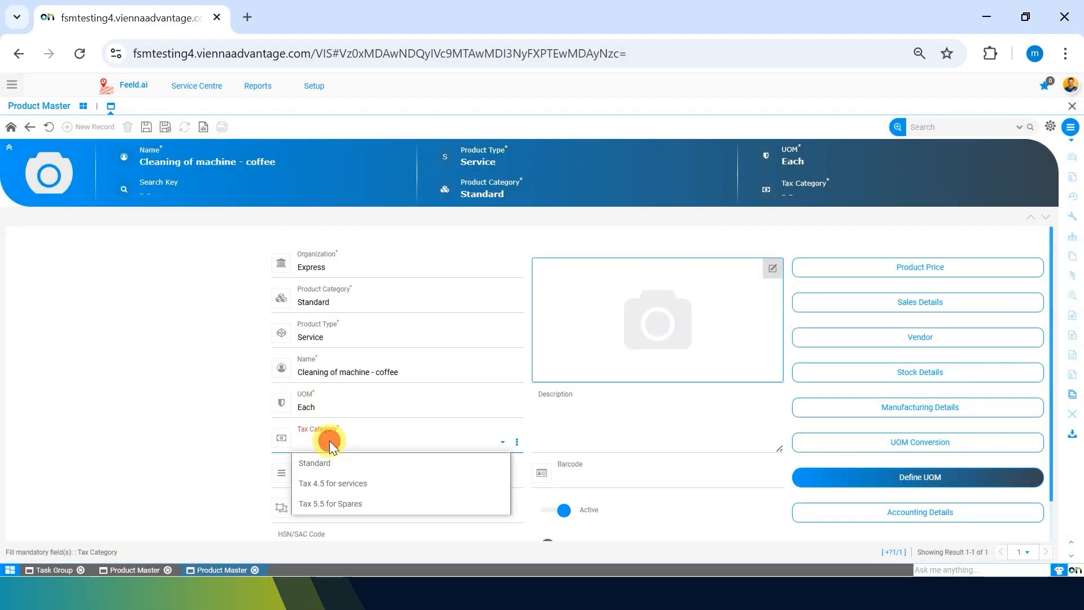
{"action": "left_click", "coordinate": [327, 485]}
{"action": "left_click", "coordinate": [145, 126]}
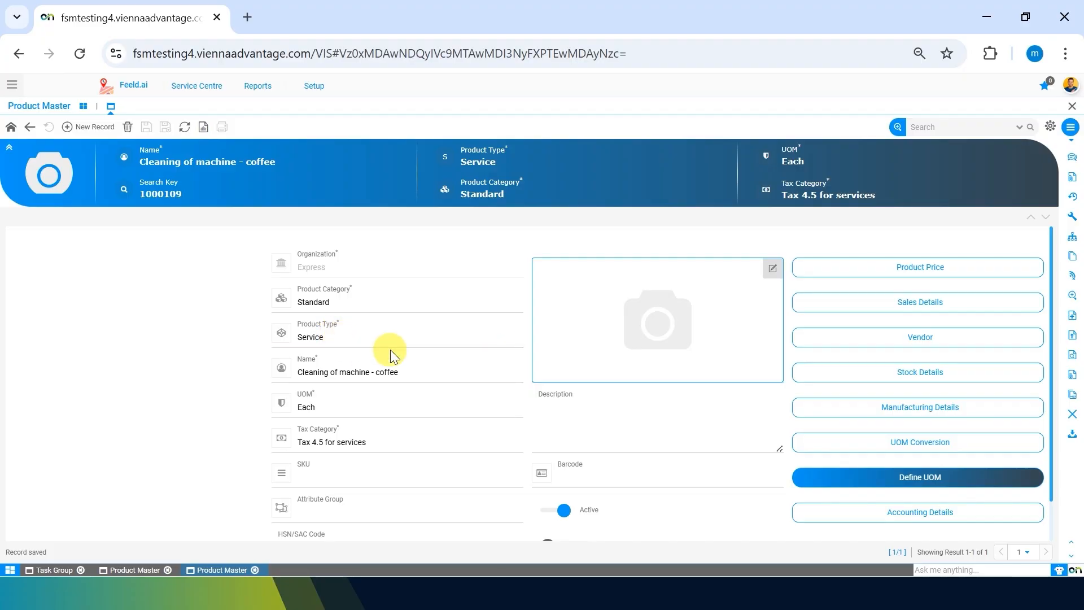
Step: Review the product category and the available units of measure for the cleaning product
{"action": "left_click", "coordinate": [414, 299]}
{"action": "left_click", "coordinate": [414, 299]}
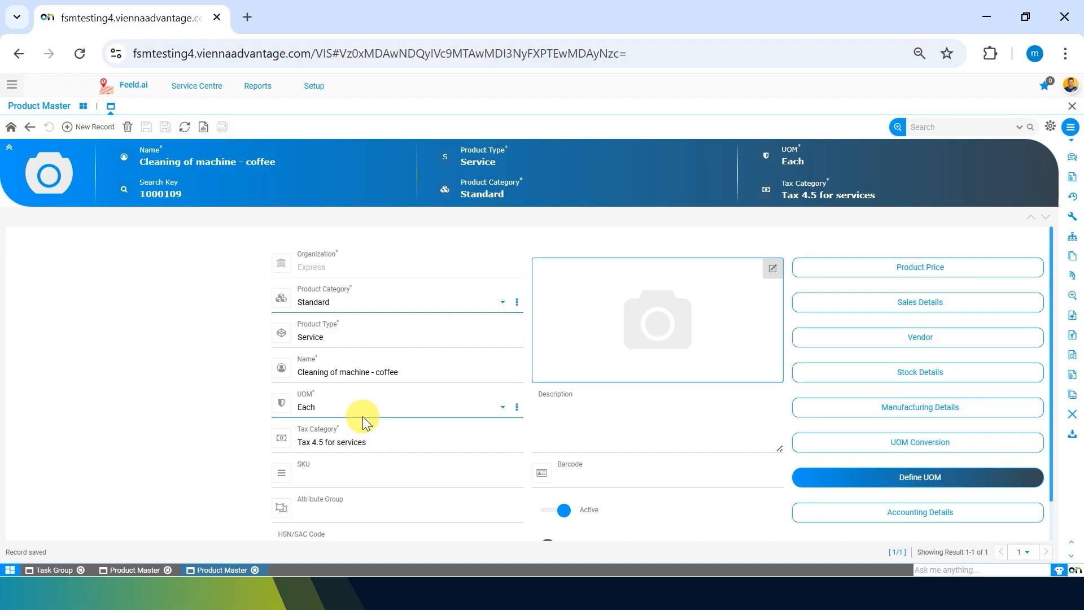
{"action": "left_click", "coordinate": [419, 412]}
{"action": "left_click", "coordinate": [419, 412]}
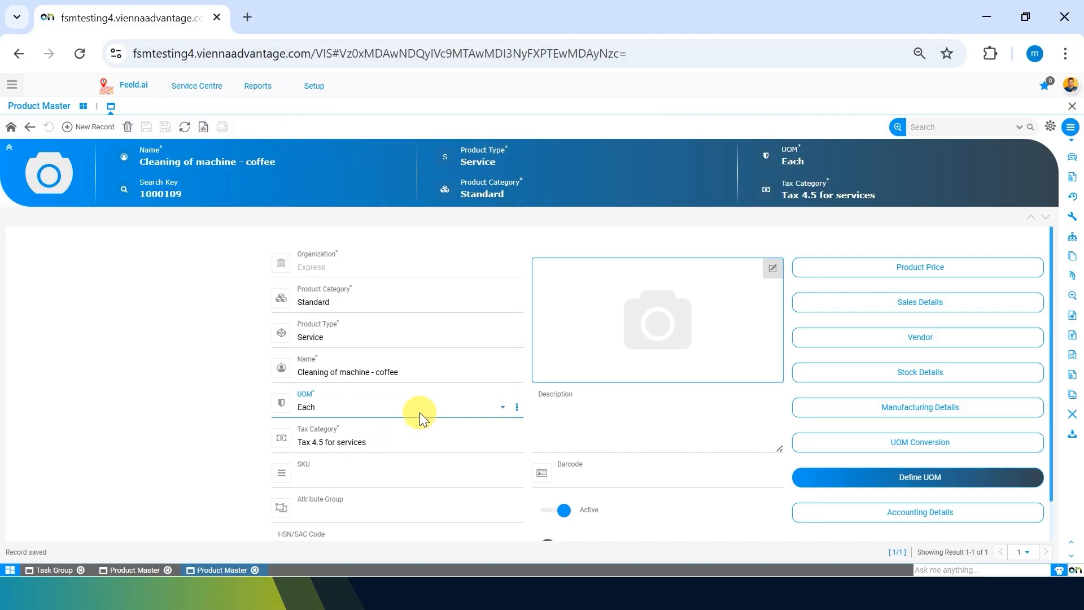
{"action": "left_click", "coordinate": [418, 412]}
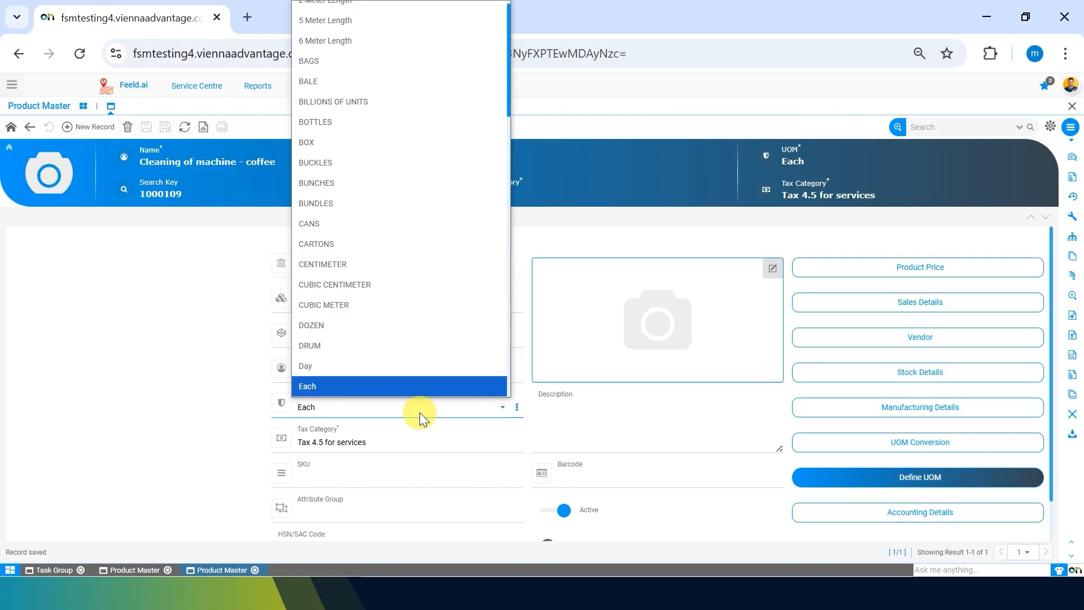
{"action": "left_click", "coordinate": [419, 412]}
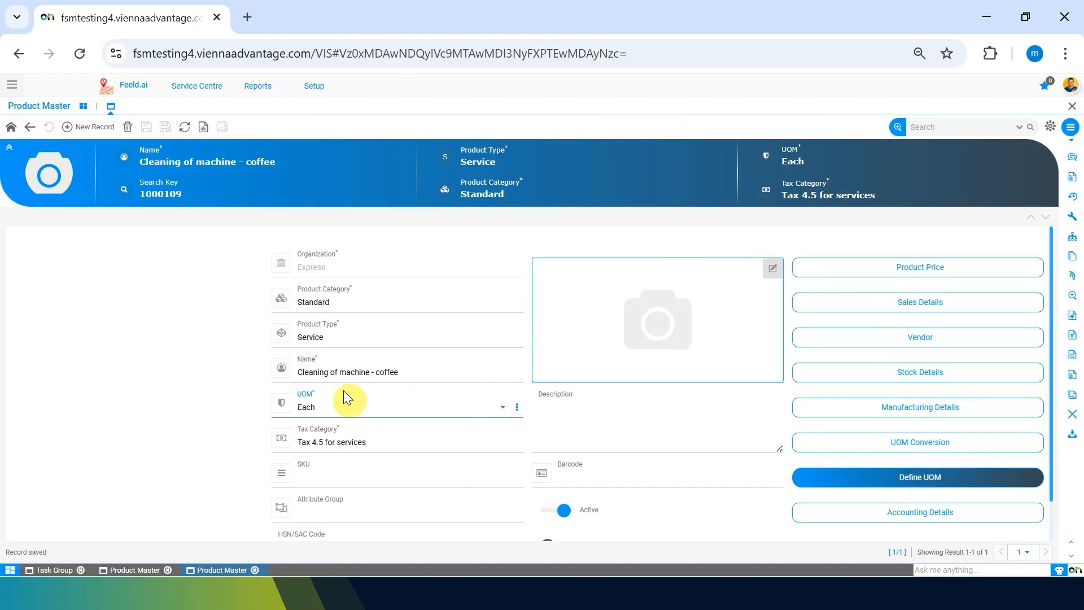
Step: Add a product price record for the cleaning service with "Sales Price List INR" as its price list version
{"action": "left_click", "coordinate": [891, 371]}
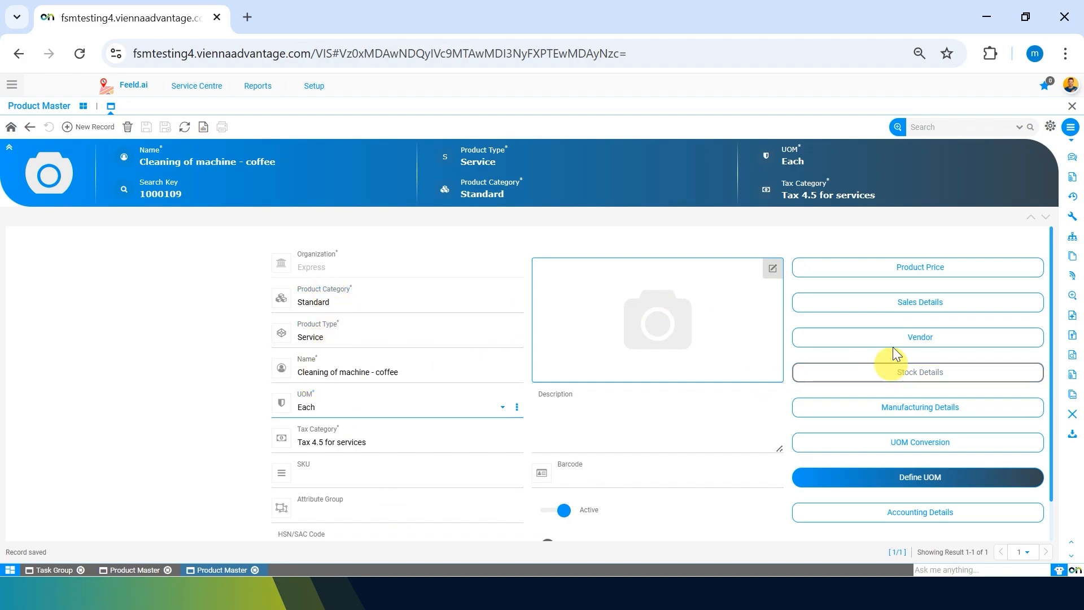
{"action": "left_click", "coordinate": [895, 270]}
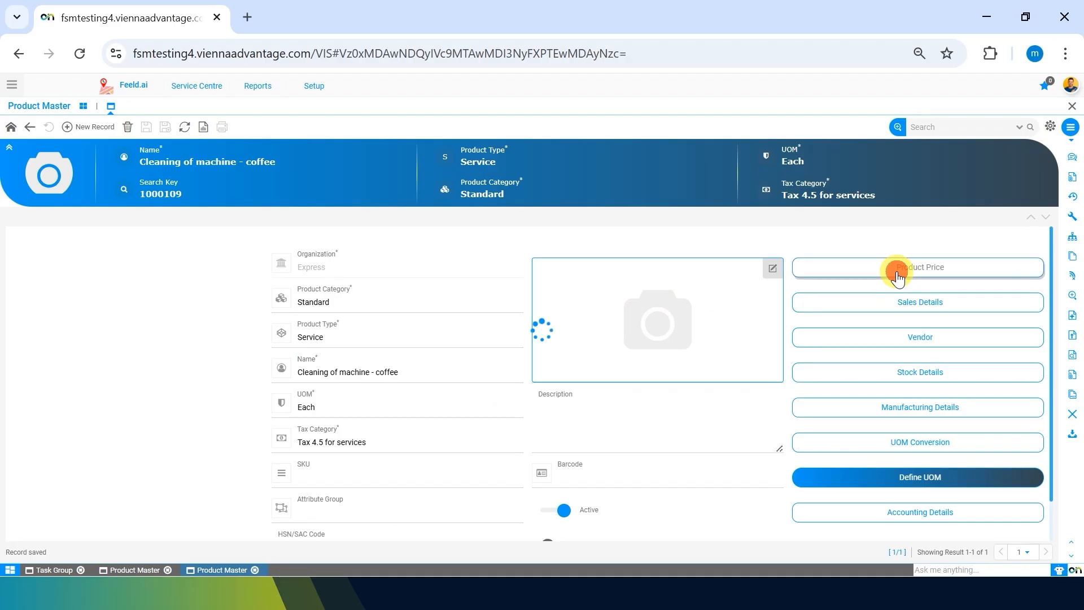
{"action": "left_click", "coordinate": [81, 129]}
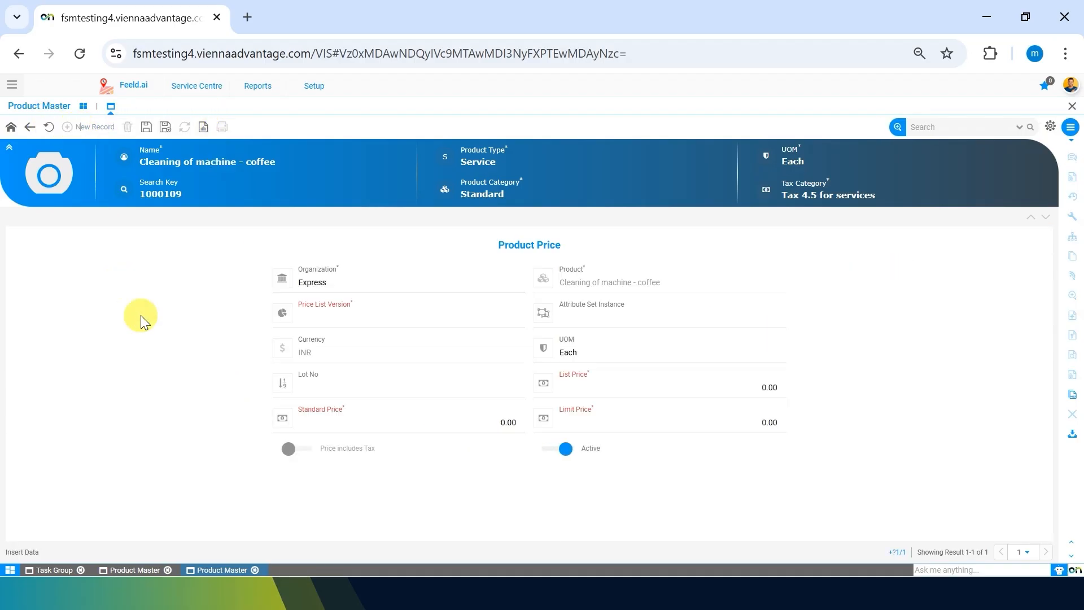
{"action": "left_click", "coordinate": [470, 313]}
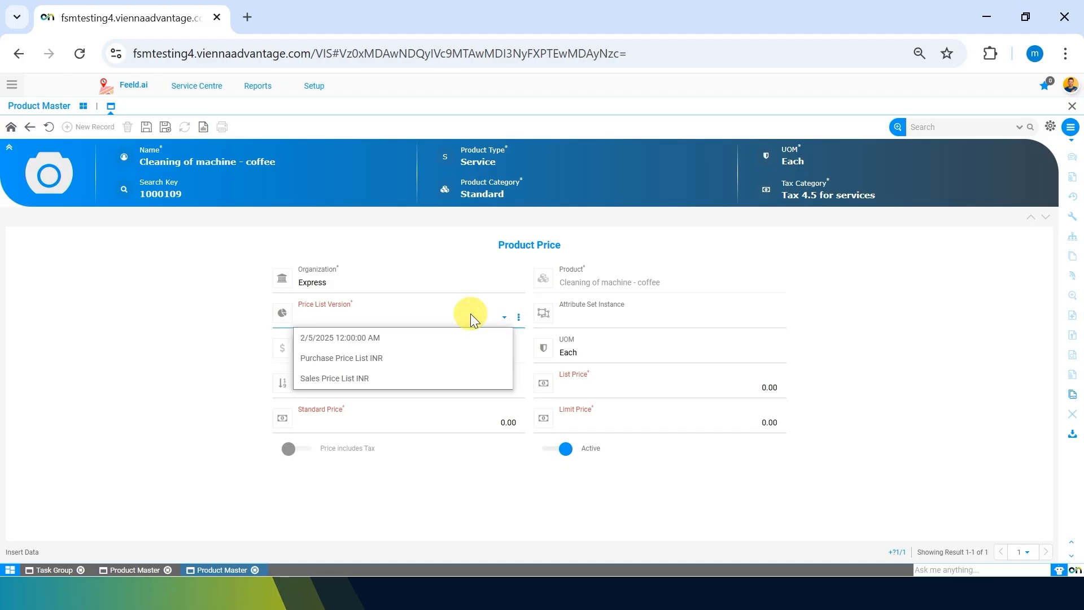
{"action": "left_click", "coordinate": [368, 379]}
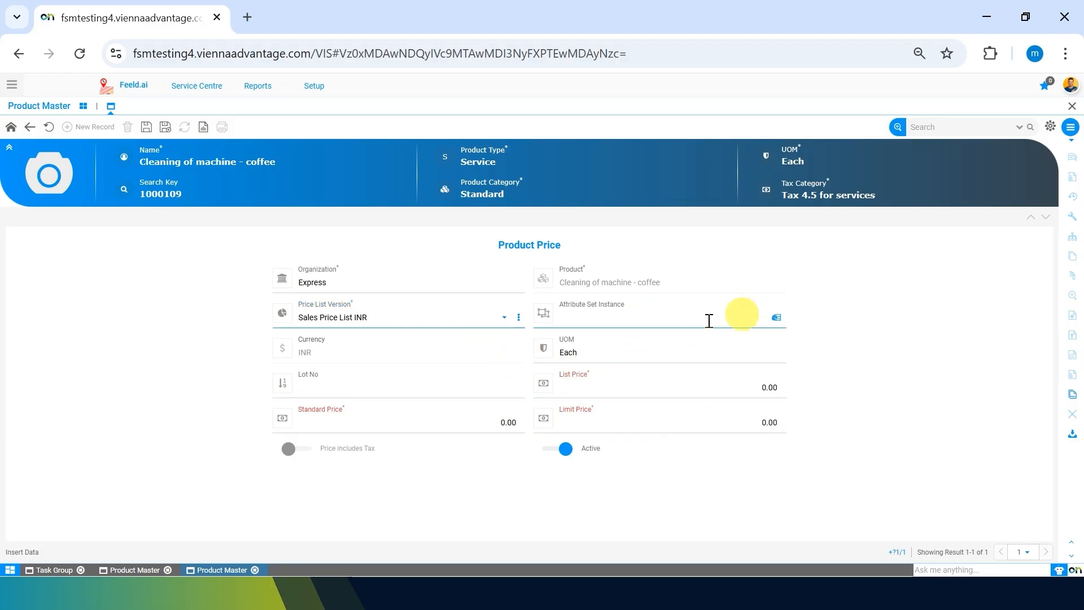
Step: Set the list price to 150.00 and the standard price to 140.00
{"action": "left_click", "coordinate": [616, 381]}
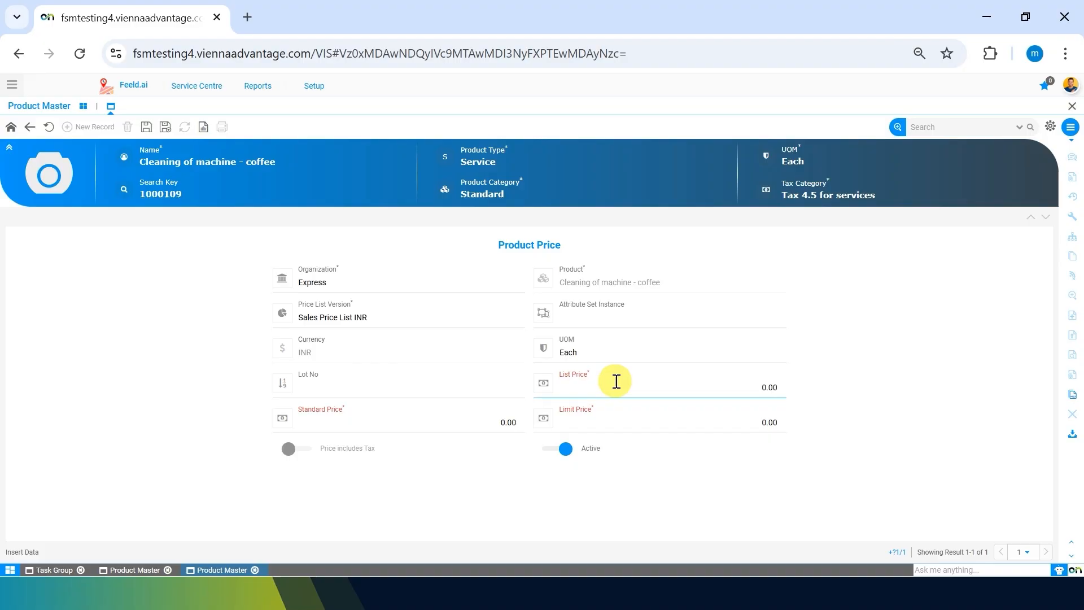
{"action": "type", "text": "150"}
{"action": "left_click", "coordinate": [437, 422]}
{"action": "key", "text": "BackSpace"}
{"action": "type", "text": "1"}
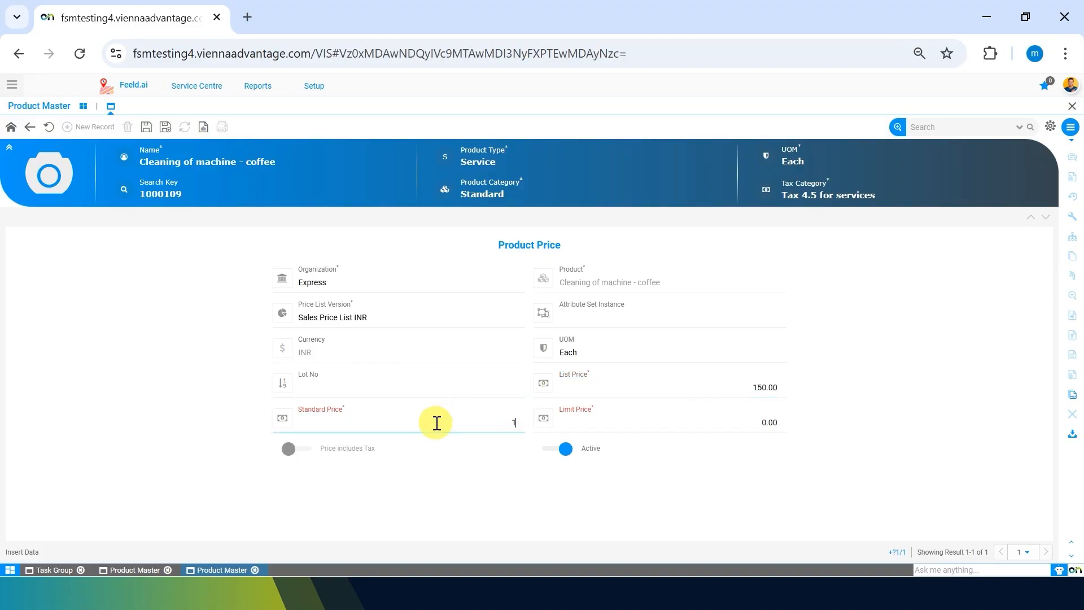
{"action": "type", "text": "40"}
{"action": "left_click", "coordinate": [757, 388]}
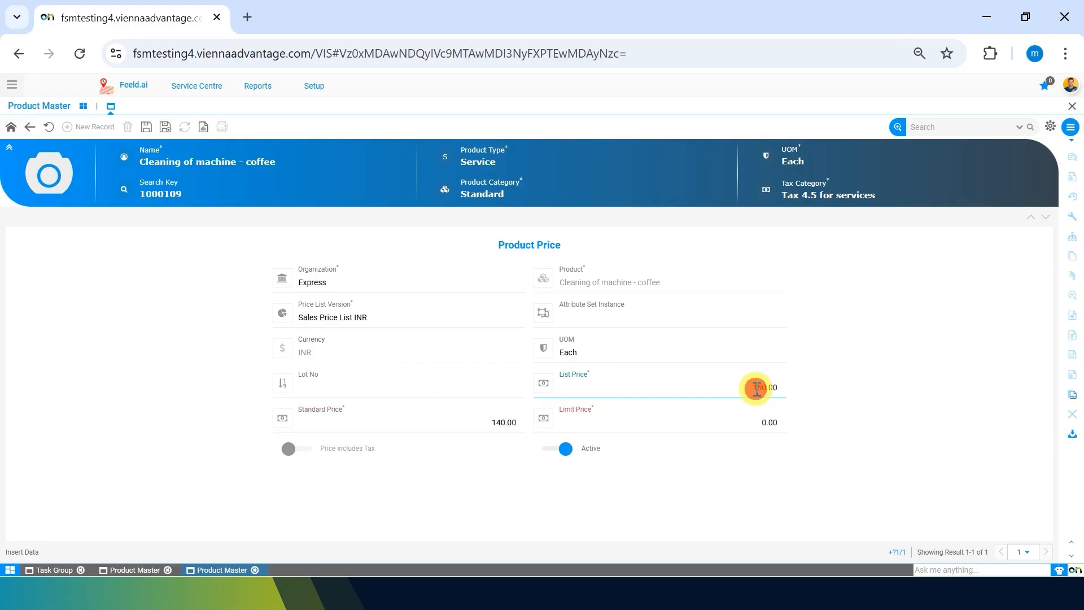
{"action": "left_click", "coordinate": [489, 424]}
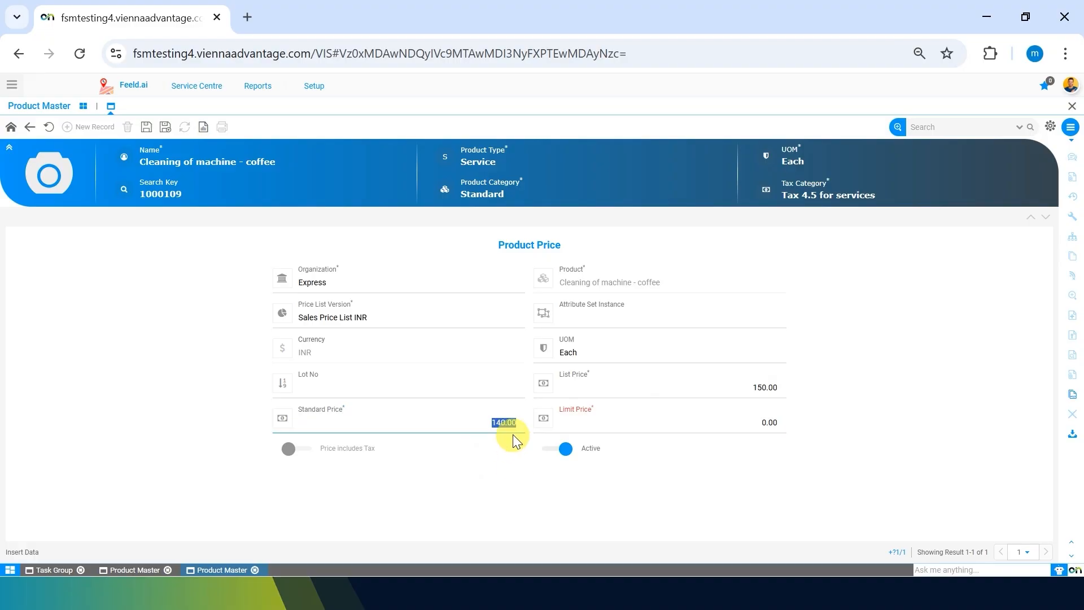
Step: Set the limit price to 100.00 and save the product price record
{"action": "left_click", "coordinate": [757, 429]}
{"action": "type", "text": "100"}
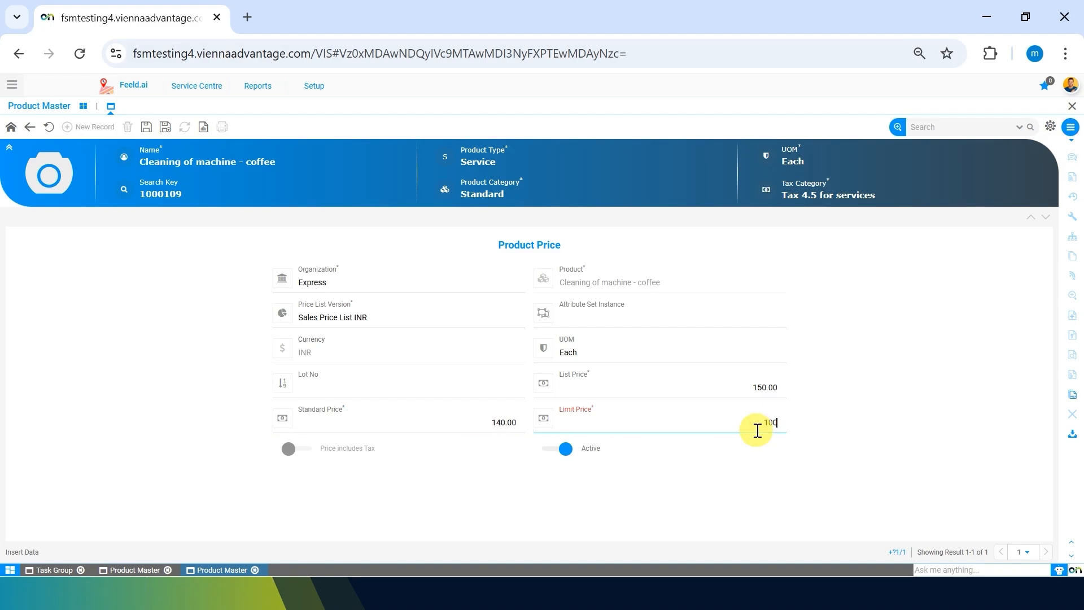
{"action": "left_click", "coordinate": [702, 448]}
{"action": "left_click", "coordinate": [146, 126]}
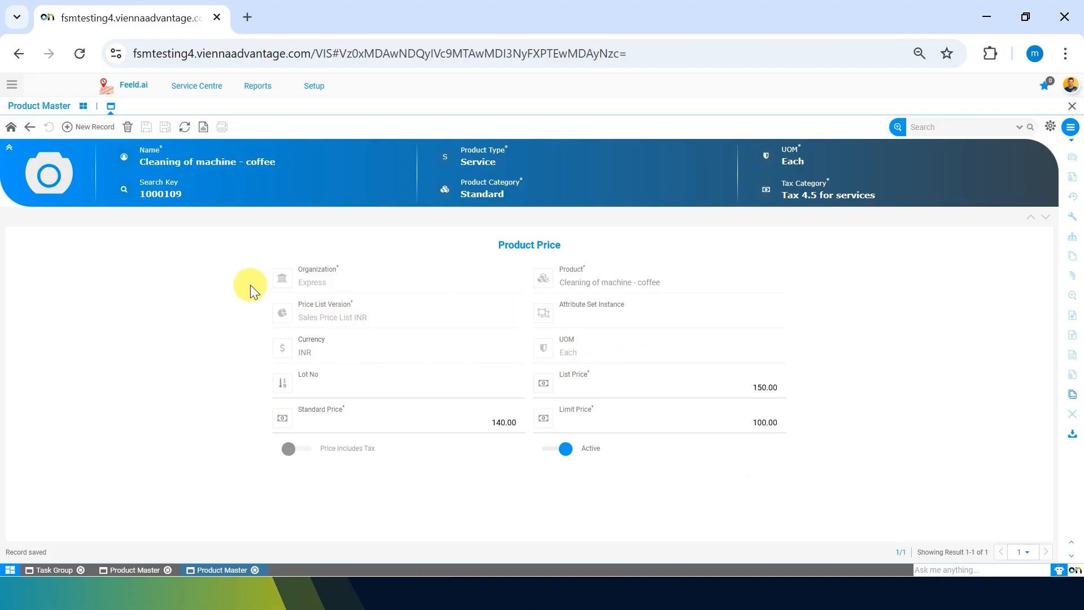
Step: Return to the cleaning product and review its list of product prices
{"action": "left_click", "coordinate": [30, 126]}
{"action": "left_click", "coordinate": [29, 126]}
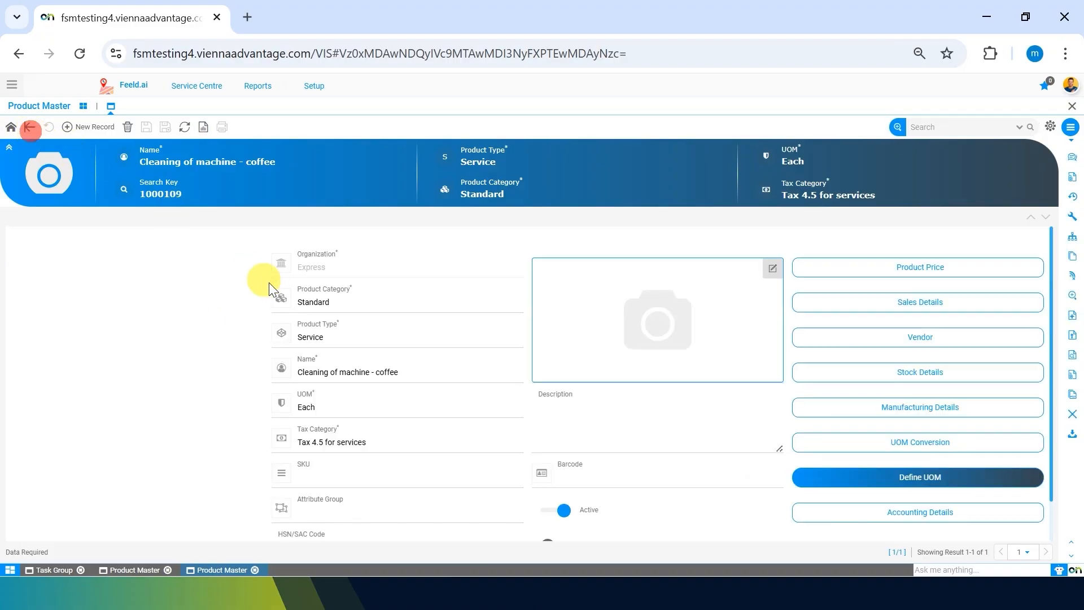
{"action": "left_click", "coordinate": [967, 265]}
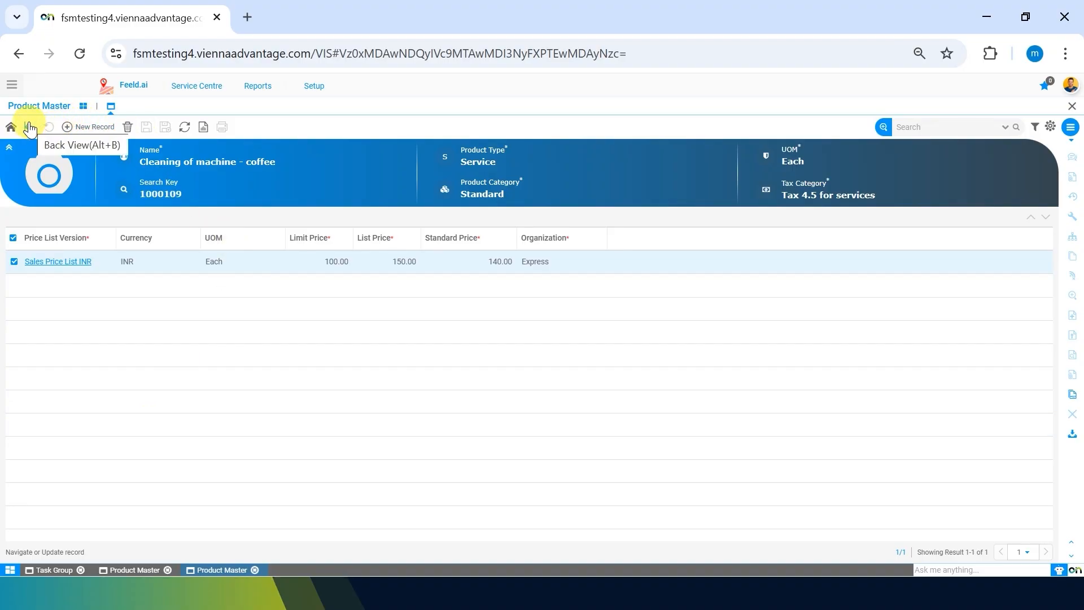
Step: Return to the task group's task, set its Task Service to "Cleaning of machine - coffee", and save the record
{"action": "left_click", "coordinate": [49, 571]}
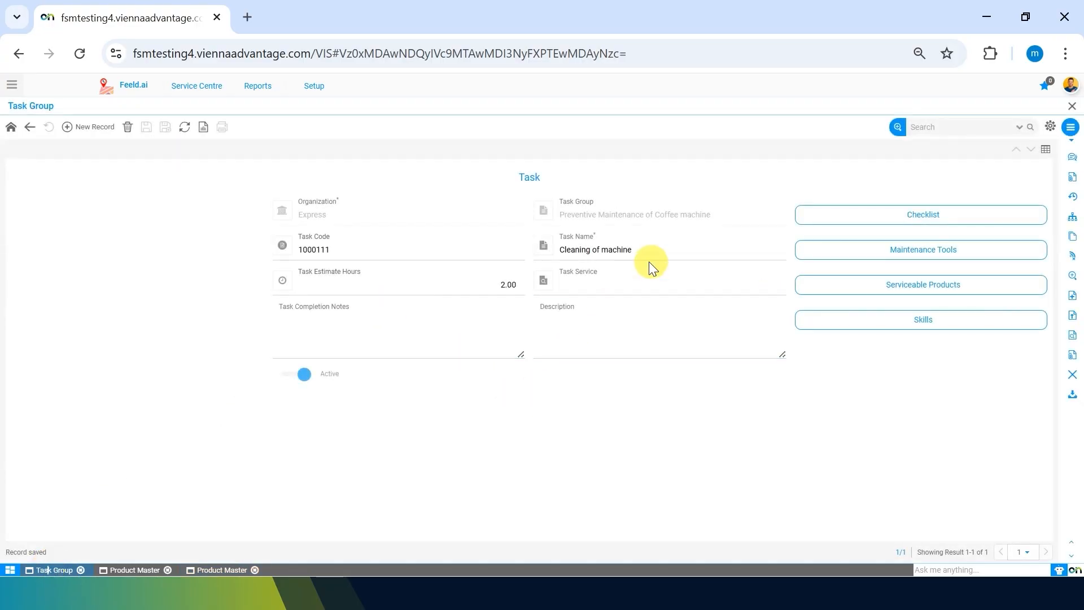
{"action": "left_click", "coordinate": [607, 279]}
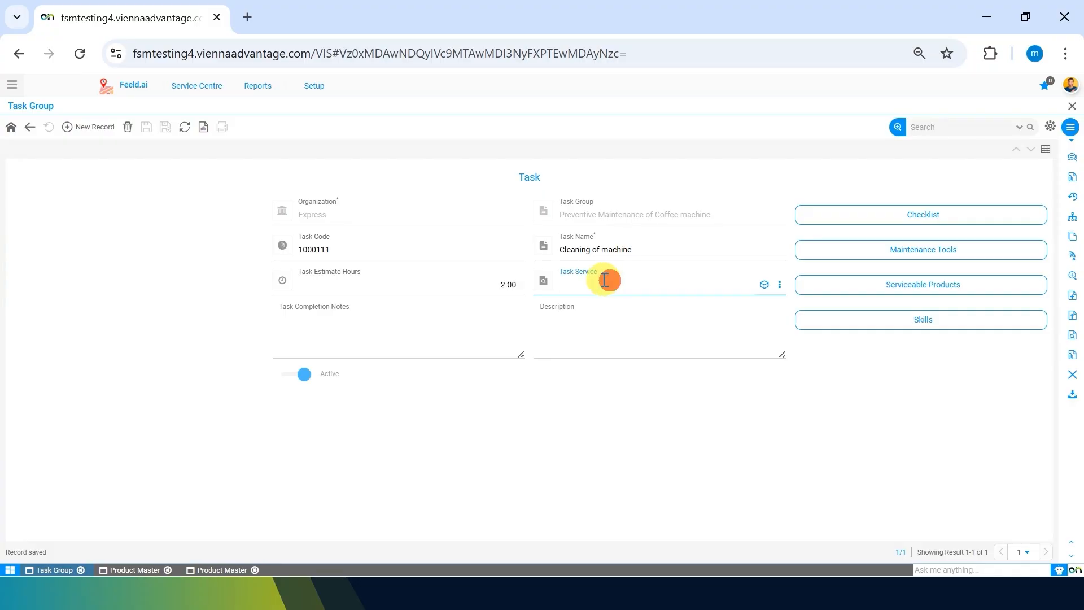
{"action": "type", "text": "clean"}
{"action": "key", "text": "Down"}
{"action": "key", "text": "Down"}
{"action": "key", "text": "Down"}
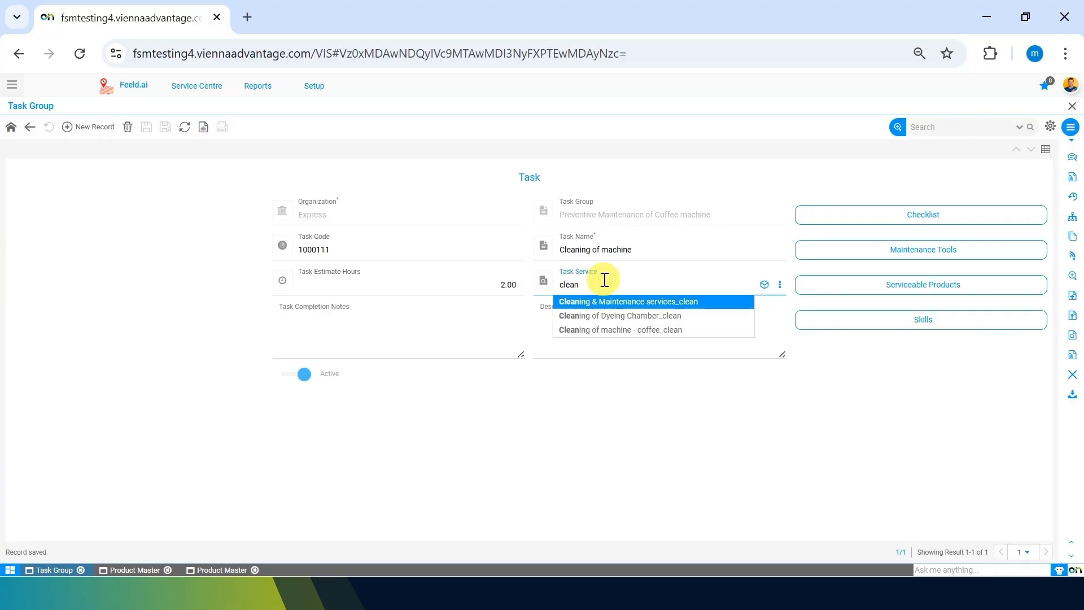
{"action": "key", "text": "Return"}
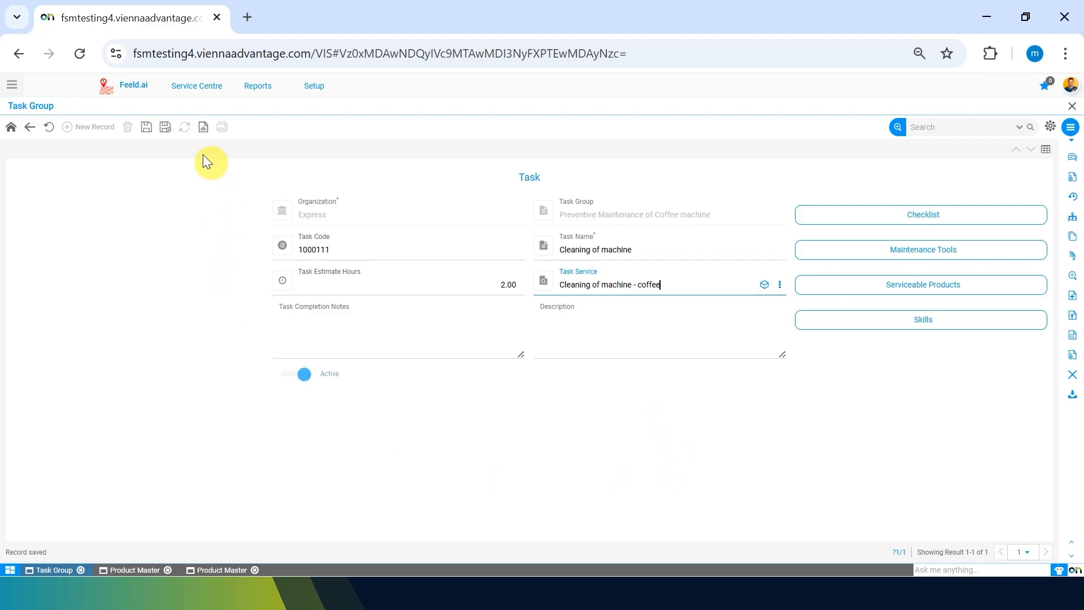
{"action": "left_click", "coordinate": [147, 127]}
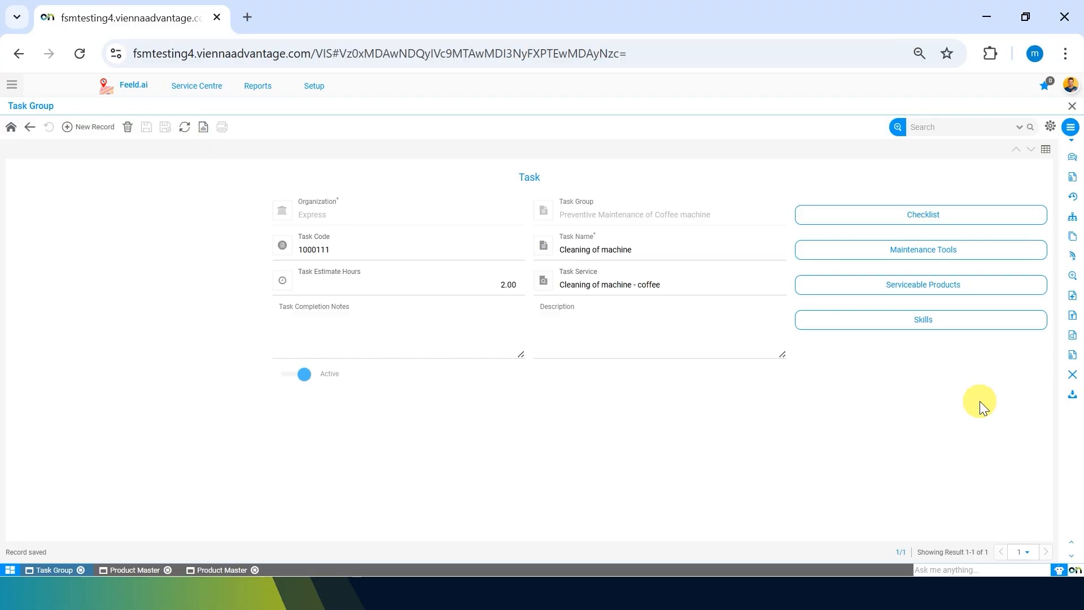
Step: Start a new checklist record for the "Cleaning of machine" task
{"action": "left_click", "coordinate": [907, 215]}
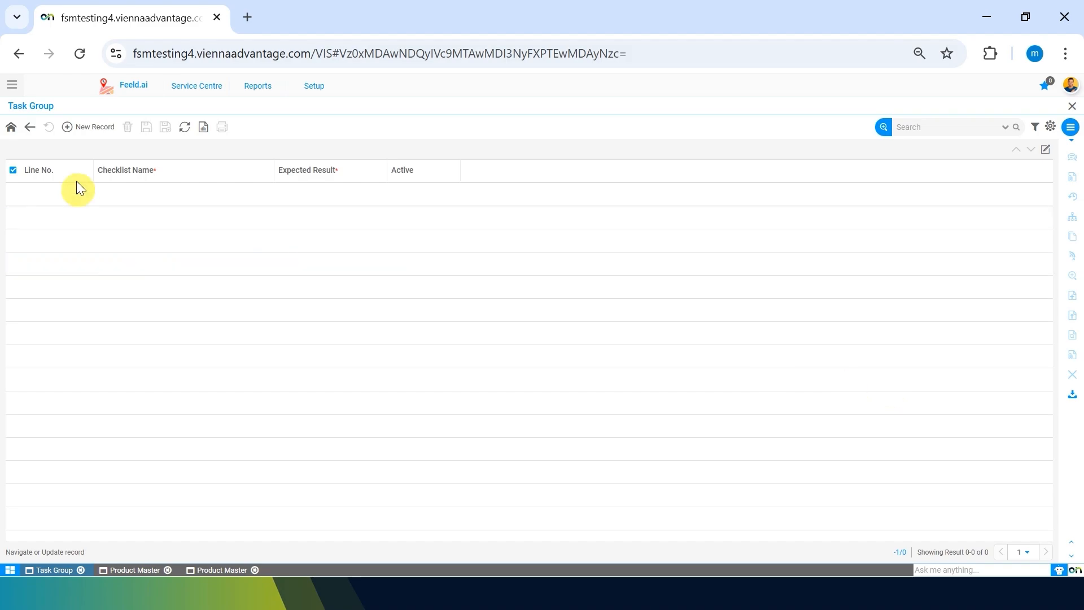
{"action": "left_click", "coordinate": [74, 128]}
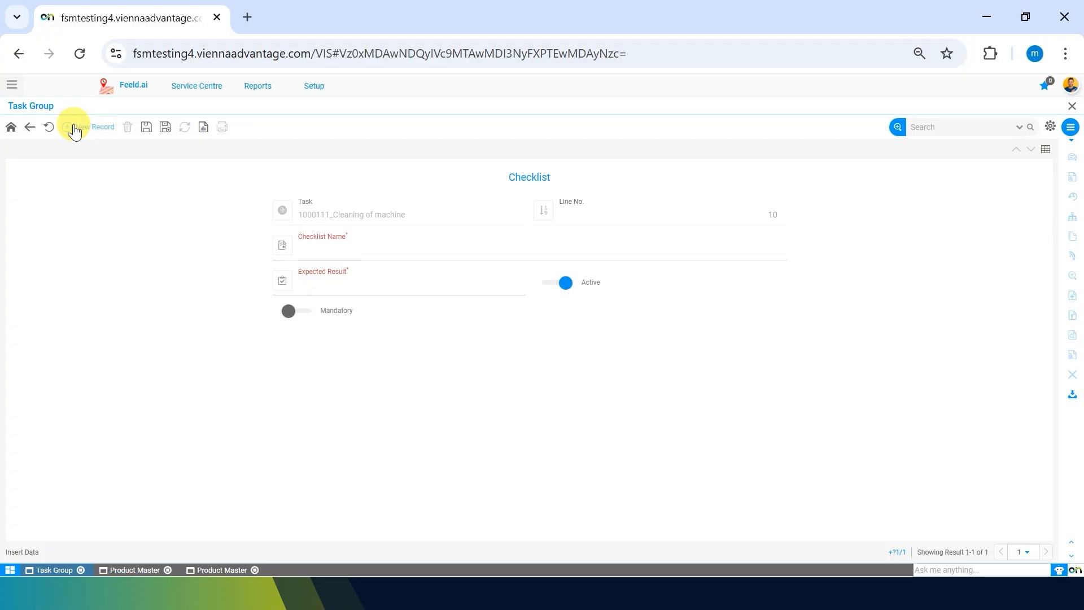
{"action": "left_click", "coordinate": [325, 247]}
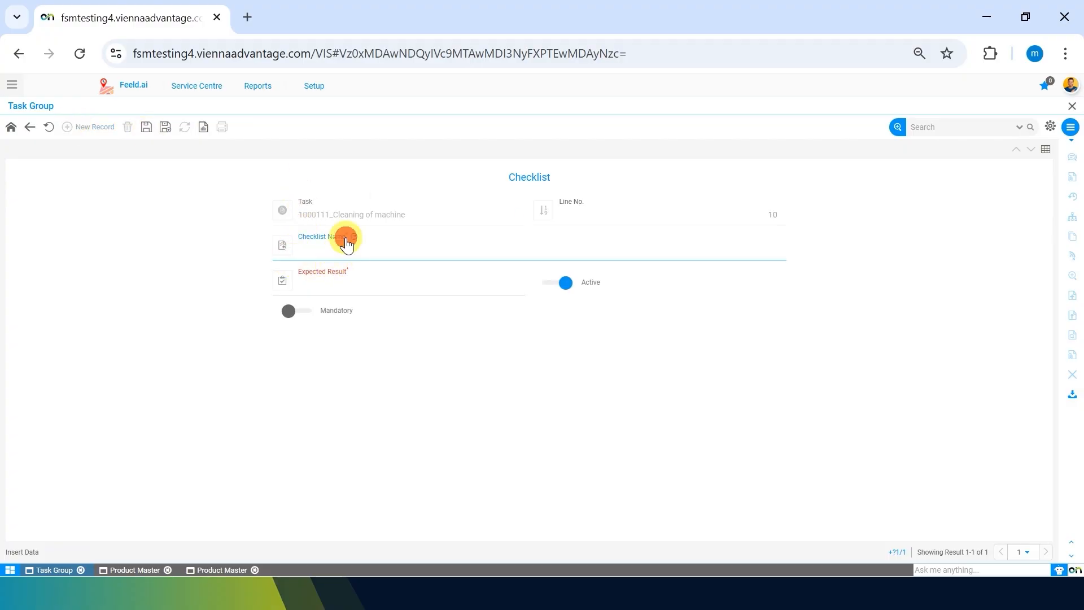
{"action": "left_click", "coordinate": [292, 385]}
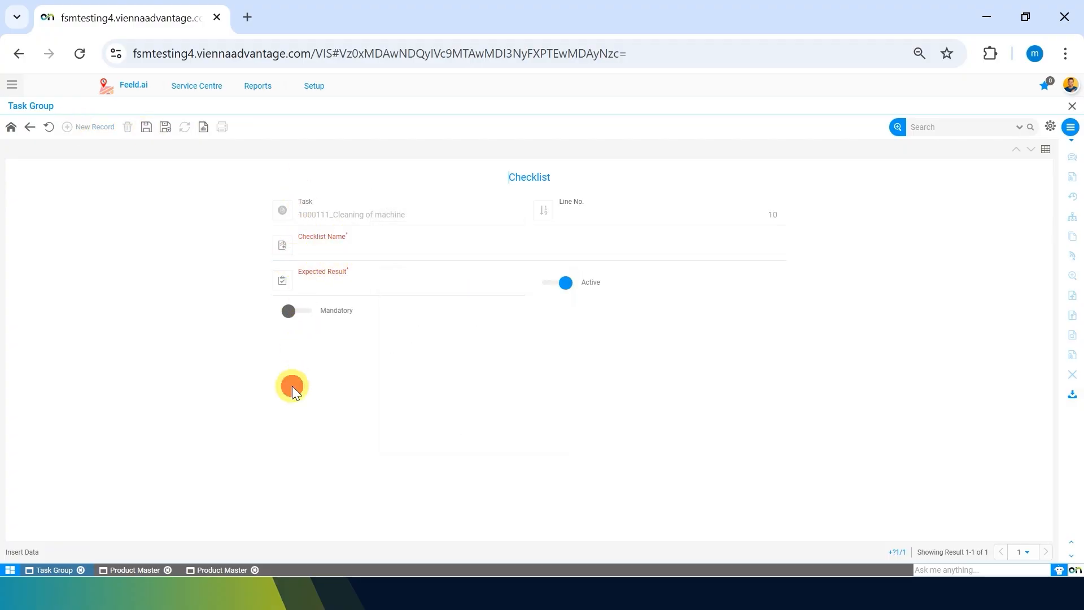
Step: Enter "Filter should be clean" as the checklist name
{"action": "left_click", "coordinate": [605, 251]}
{"action": "type", "text": "Fiilter should be clran"}
{"action": "key", "text": "Left"}
{"action": "key", "text": "Left"}
{"action": "key", "text": "BackSpace"}
{"action": "type", "text": "e"}
{"action": "key", "text": "Left"}
{"action": "key", "text": "Left"}
{"action": "key", "text": "Left"}
{"action": "key", "text": "Left"}
{"action": "key", "text": "Left"}
{"action": "key", "text": "Left"}
{"action": "key", "text": "Left"}
{"action": "key", "text": "Left"}
{"action": "key", "text": "Left"}
{"action": "key", "text": "Left"}
{"action": "key", "text": "Left"}
{"action": "key", "text": "Left"}
{"action": "key", "text": "Left"}
{"action": "key", "text": "Left"}
{"action": "key", "text": "Left"}
{"action": "key", "text": "Left"}
{"action": "key", "text": "Left"}
{"action": "key", "text": "Left"}
{"action": "key", "text": "BackSpace"}
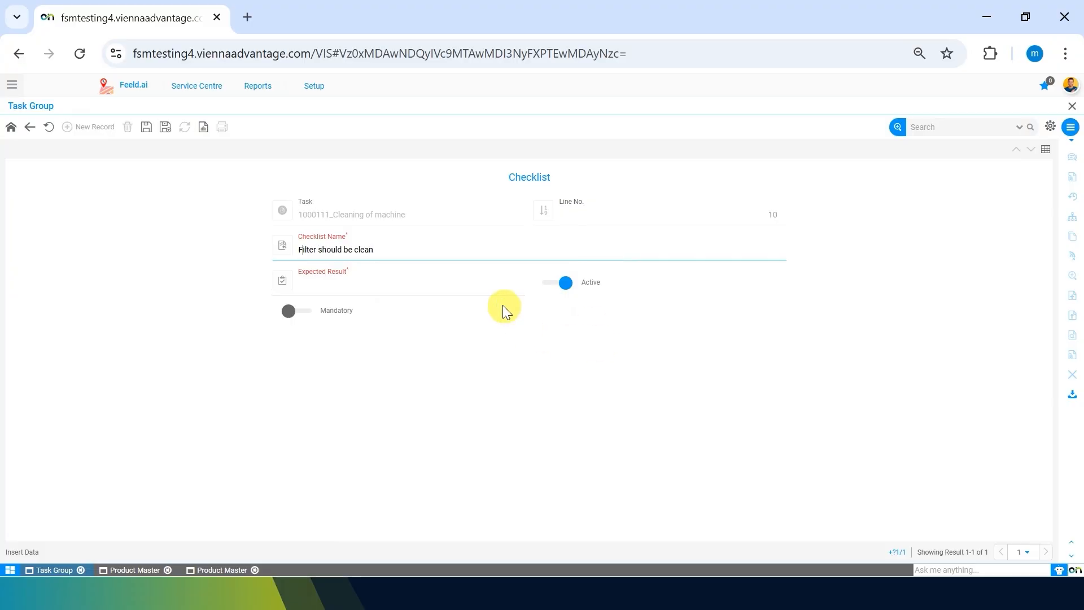
Step: Set the checklist record's expected result to "Its clean", make it mandatory, and save it
{"action": "left_click", "coordinate": [477, 288]}
{"action": "left_click", "coordinate": [328, 411]}
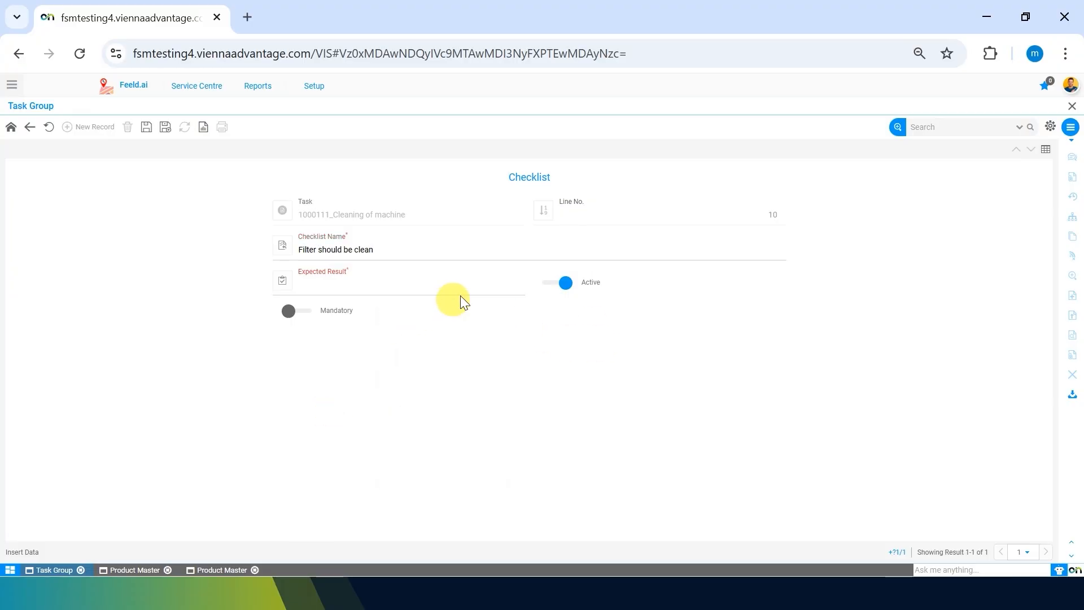
{"action": "type", "text": "Its clean"}
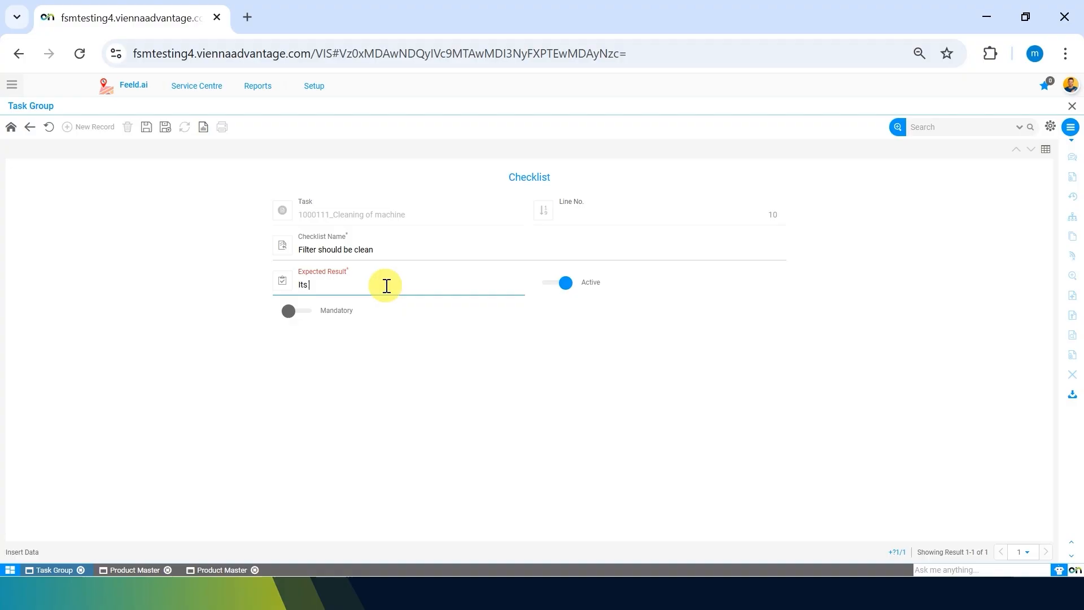
{"action": "left_click", "coordinate": [364, 361]}
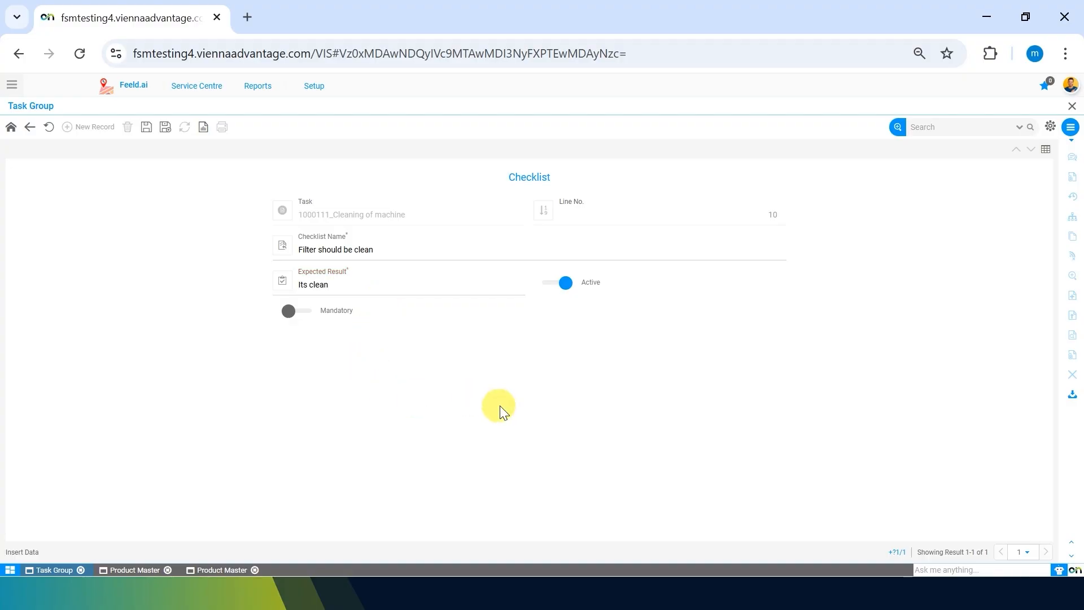
{"action": "left_click", "coordinate": [293, 313]}
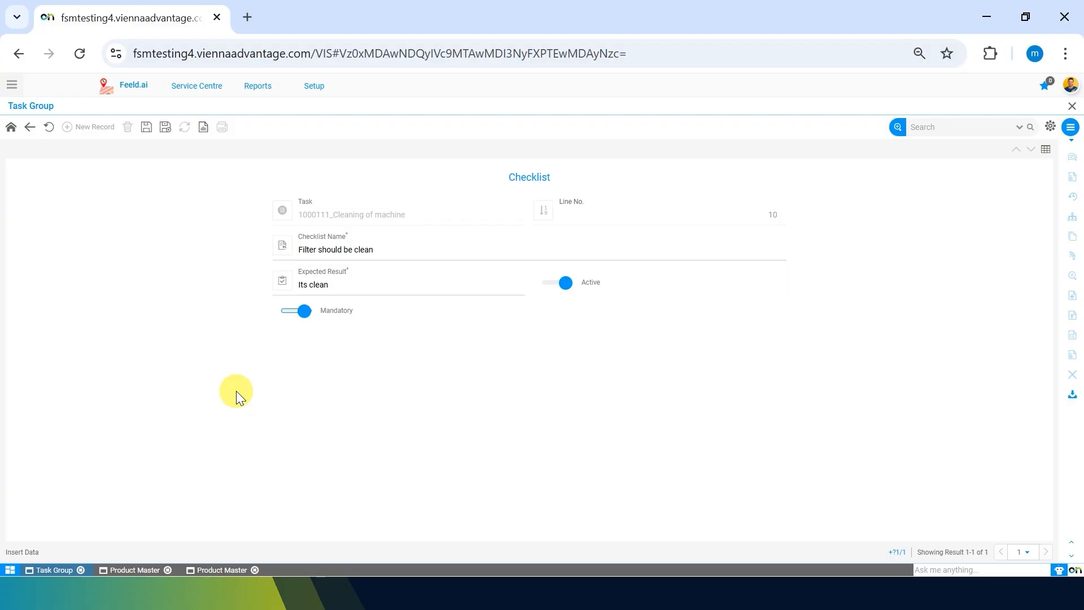
{"action": "left_click", "coordinate": [146, 127]}
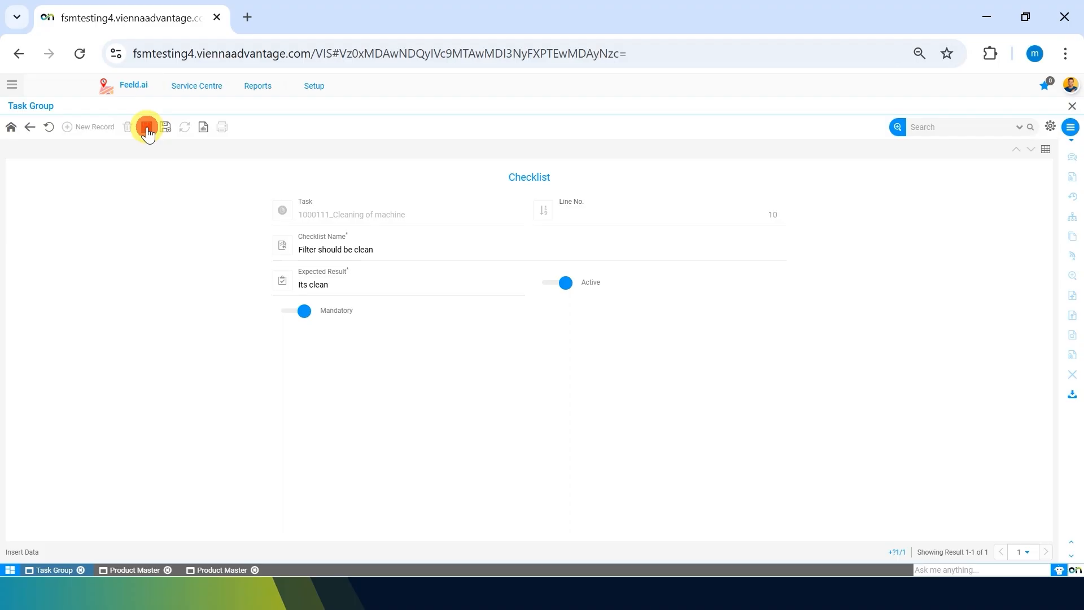
Step: Start another checklist record named "Take photos" with the expected result "yes"
{"action": "left_click", "coordinate": [94, 130]}
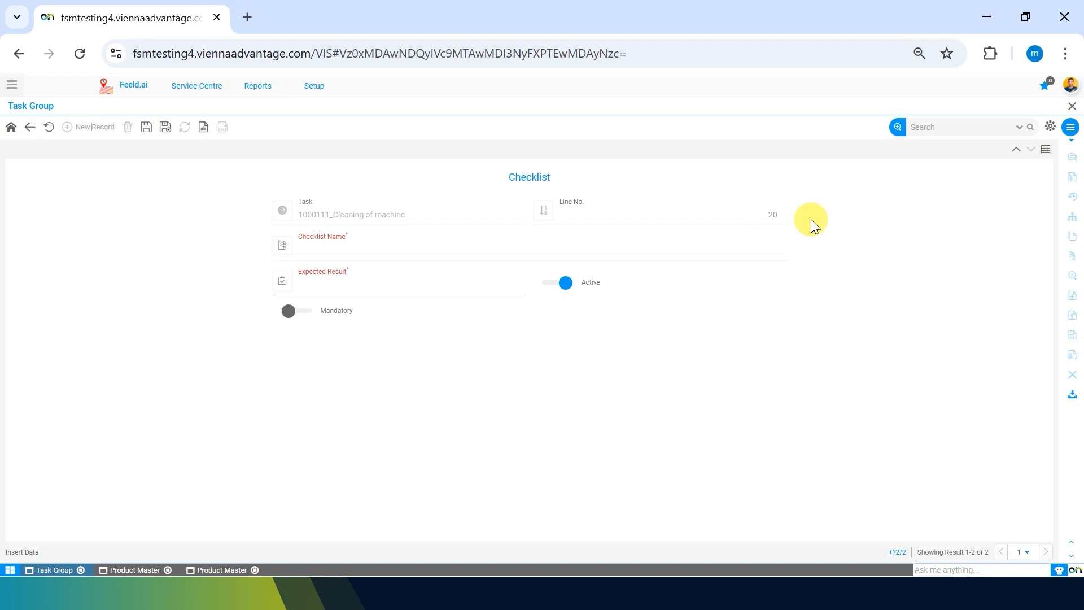
{"action": "left_click", "coordinate": [552, 254]}
{"action": "type", "text": "Task"}
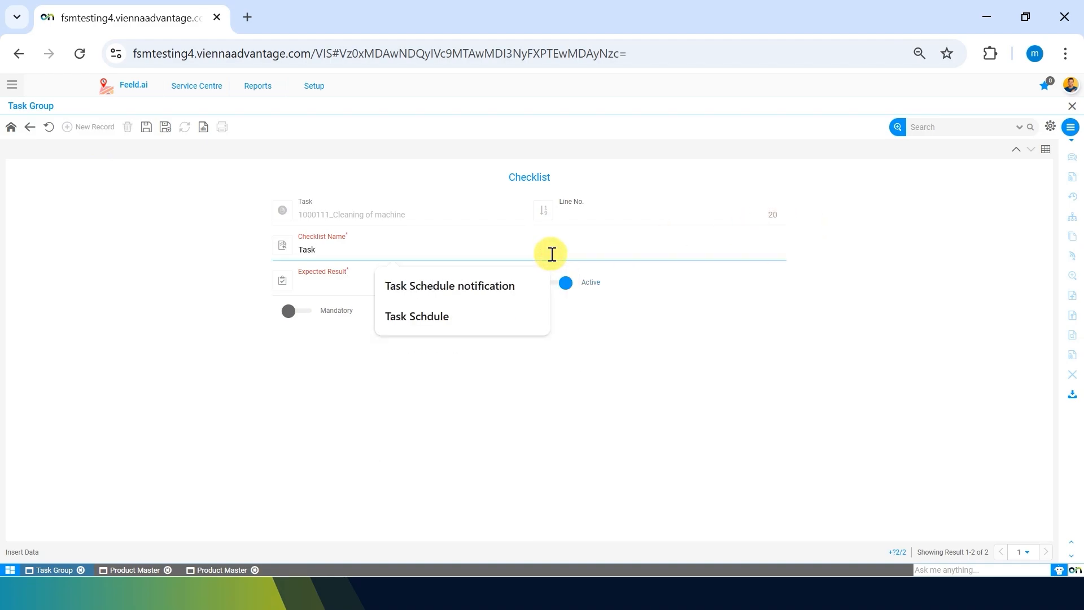
{"action": "key", "text": "BackSpace"}
{"action": "key", "text": "BackSpace"}
{"action": "type", "text": "ke photos"}
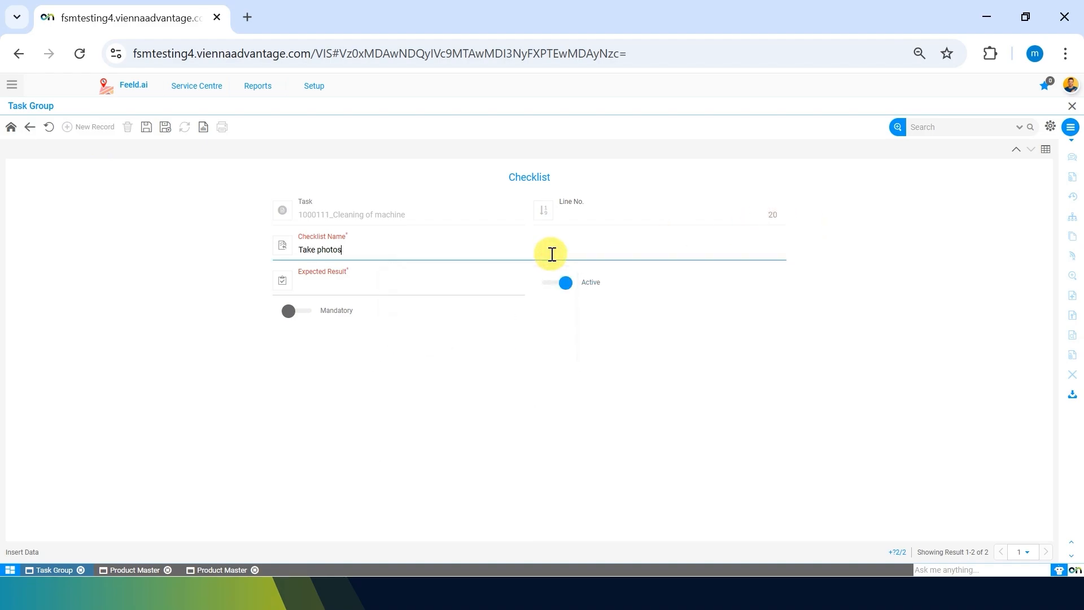
{"action": "left_click", "coordinate": [462, 282]}
{"action": "type", "text": "yes"}
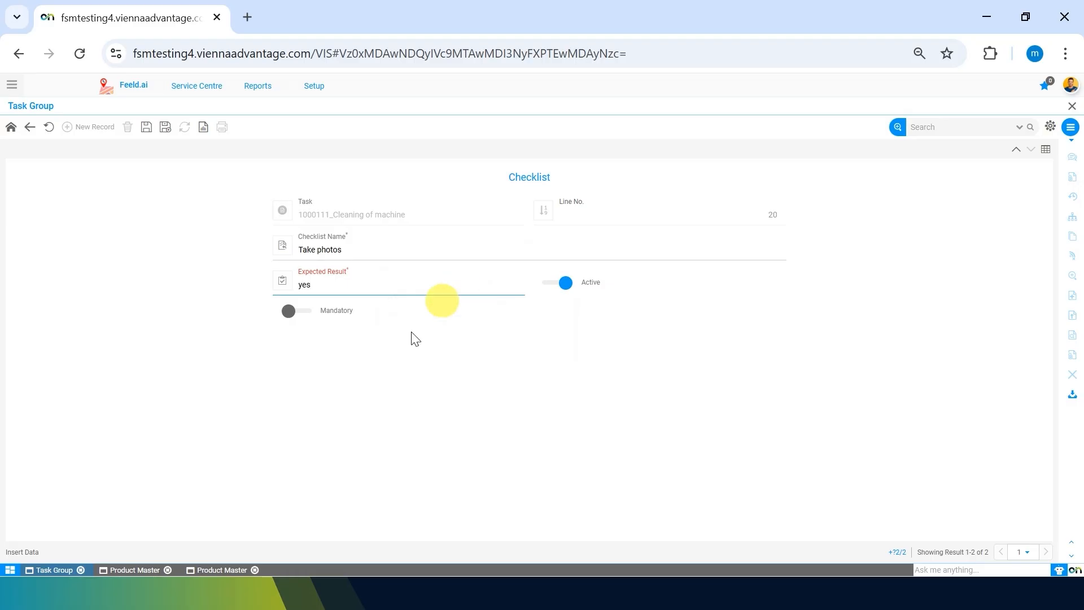
{"action": "left_click", "coordinate": [334, 419]}
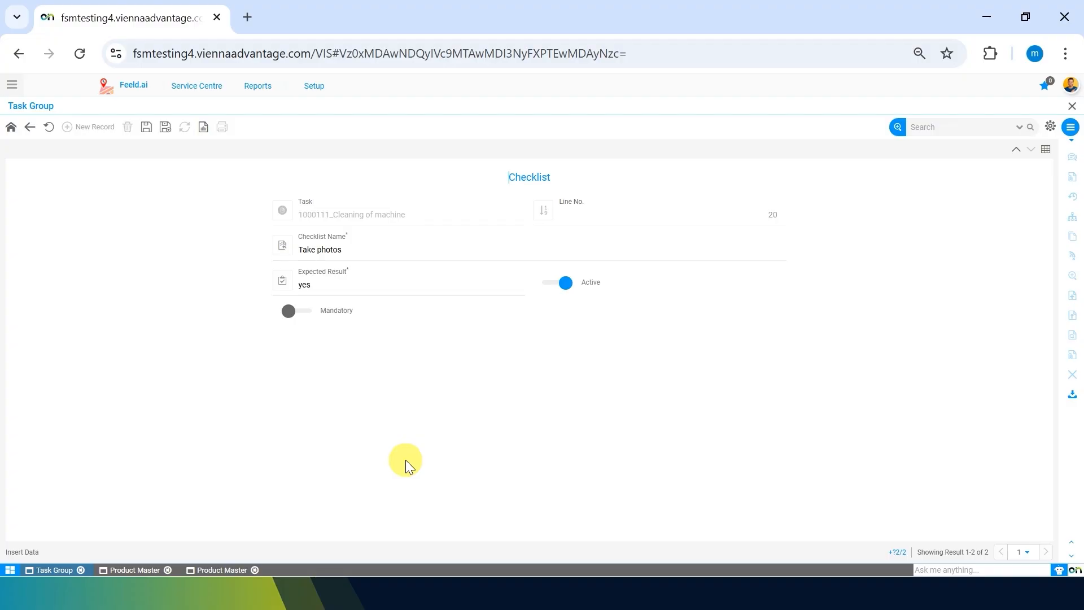
Step: Extend the second checklist name to "Take photos of tank" and save the record
{"action": "left_click", "coordinate": [392, 243]}
{"action": "type", "text": "of tank"}
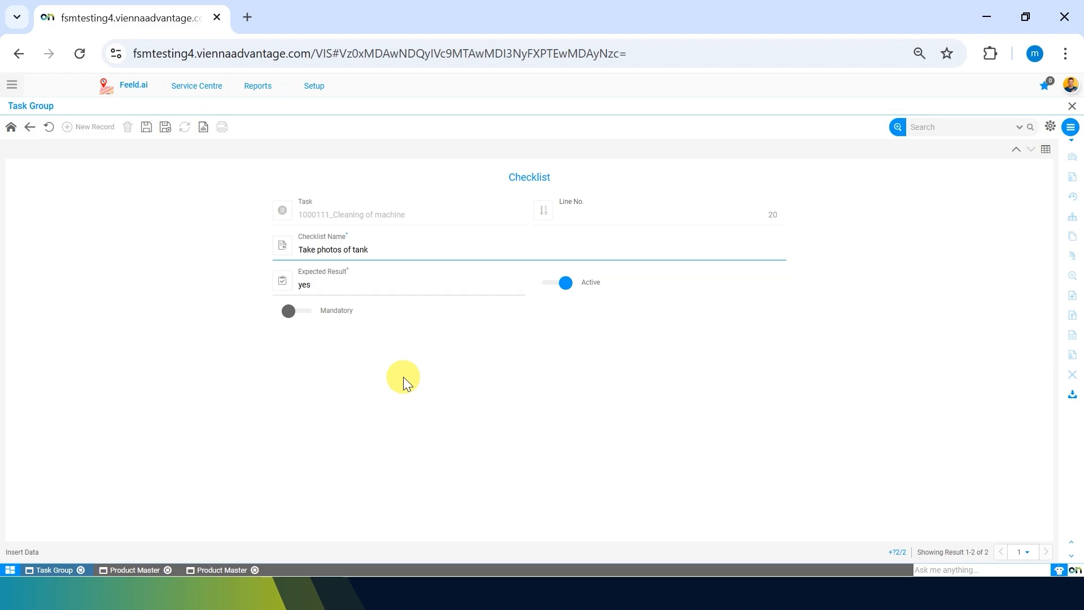
{"action": "left_click", "coordinate": [147, 130]}
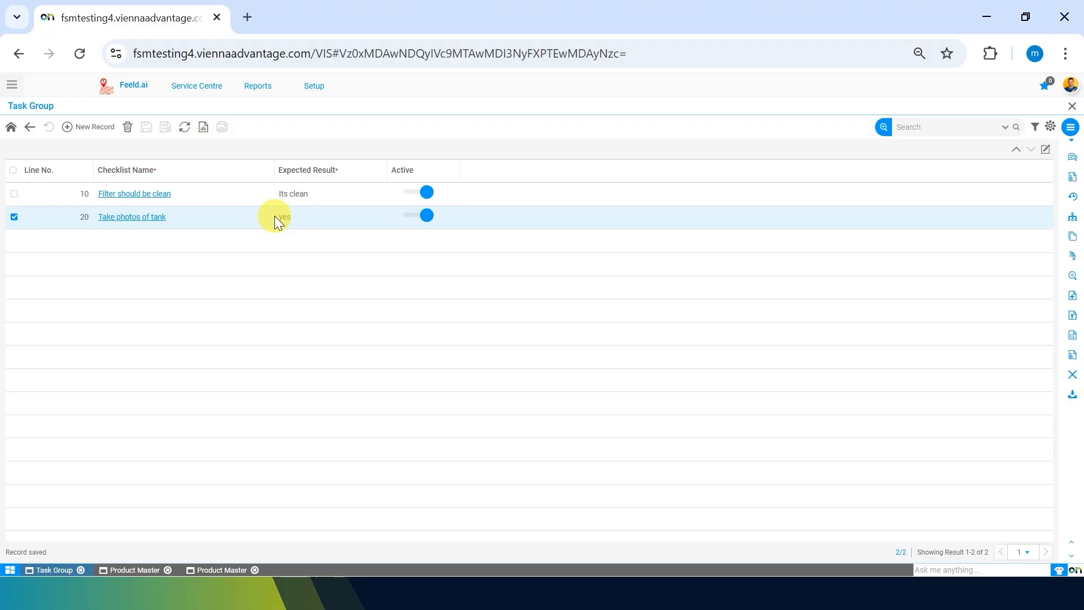
Step: Start a new maintenance tool record for the "Cleaning of machine" task, using the tool "Reversible Combination Screwdriver - 608 (2 in 1)"
{"action": "left_click", "coordinate": [29, 128]}
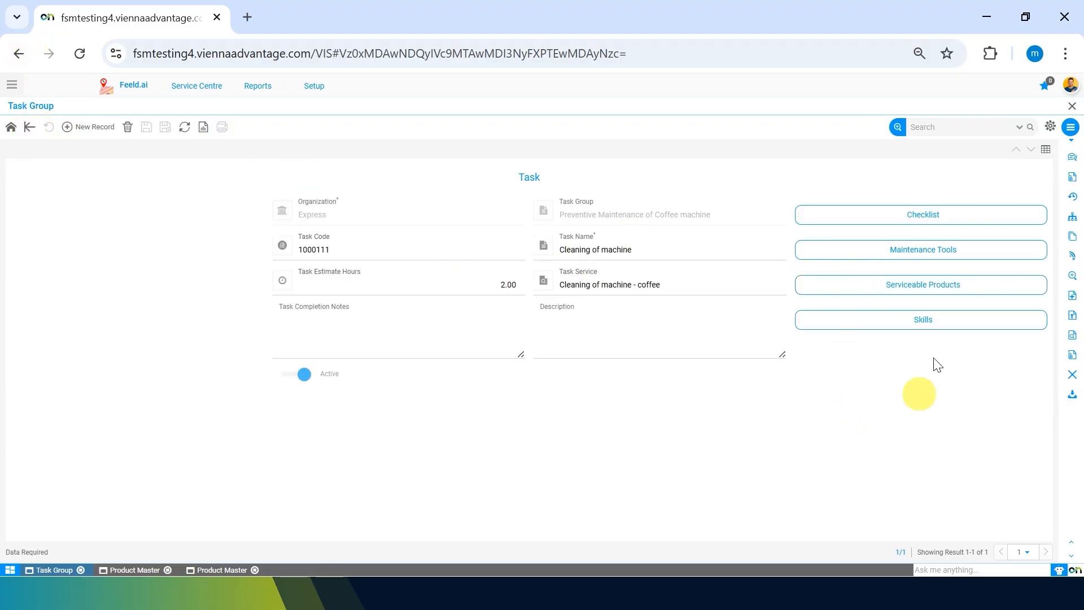
{"action": "left_click", "coordinate": [986, 253]}
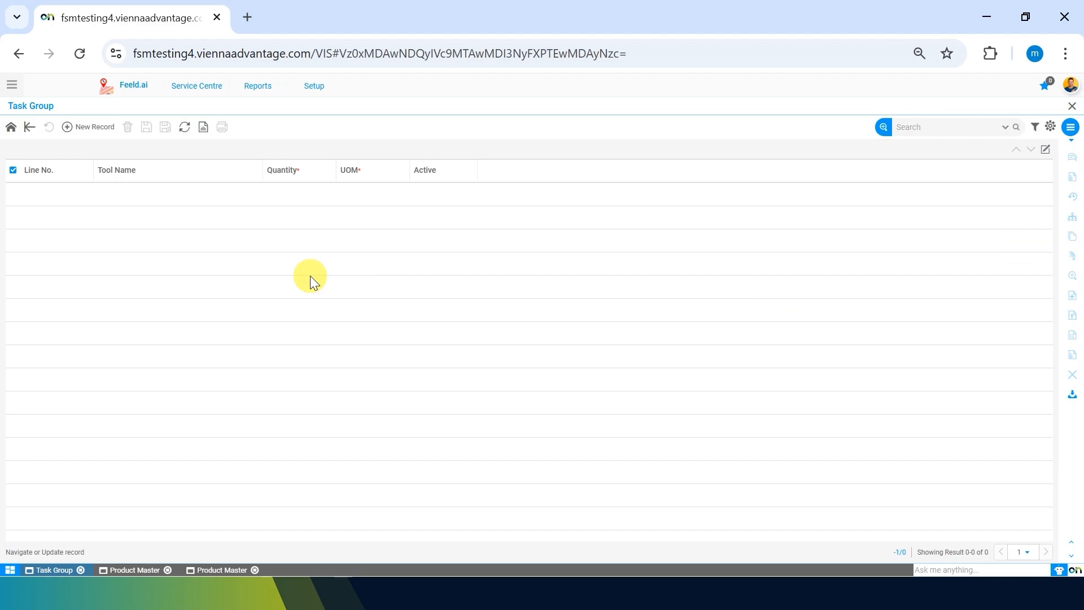
{"action": "left_click", "coordinate": [67, 127]}
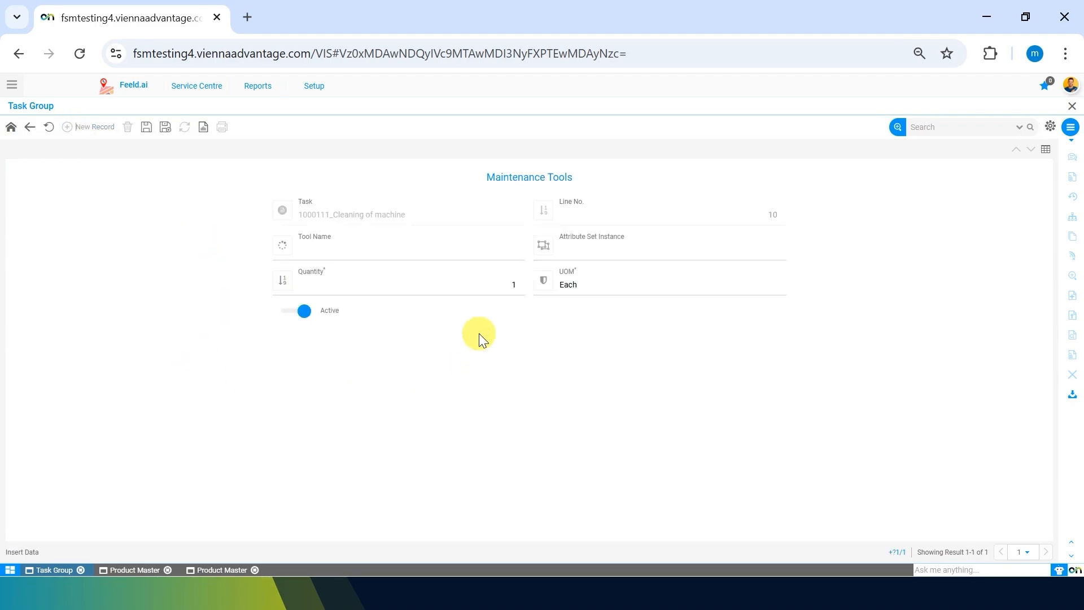
{"action": "left_click", "coordinate": [420, 244]}
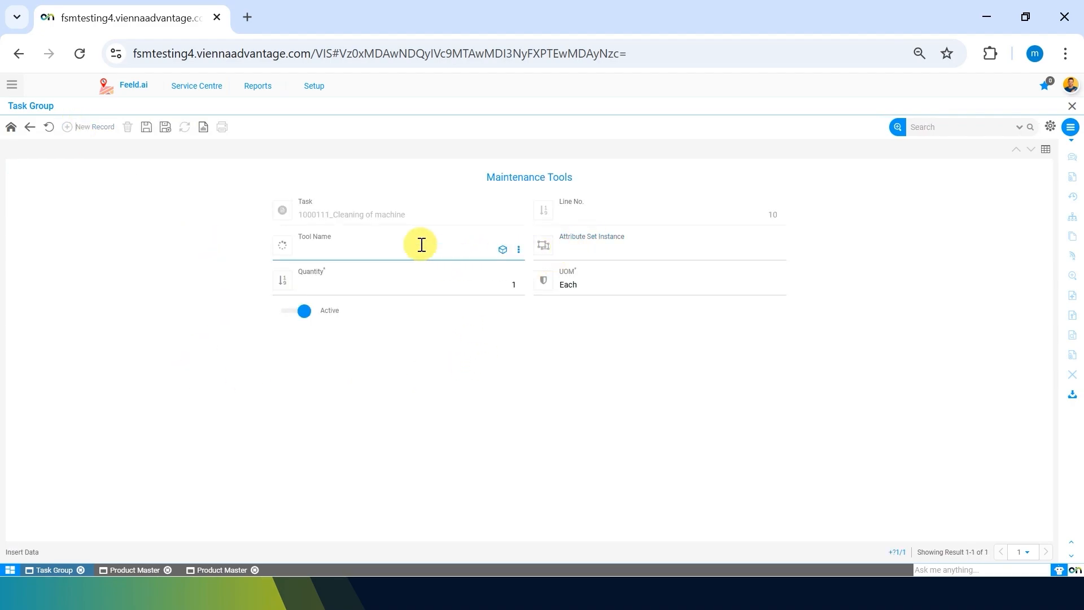
{"action": "type", "text": "screw d"}
{"action": "key", "text": "BackSpace"}
{"action": "key", "text": "BackSpace"}
{"action": "key", "text": "Down"}
{"action": "key", "text": "Down"}
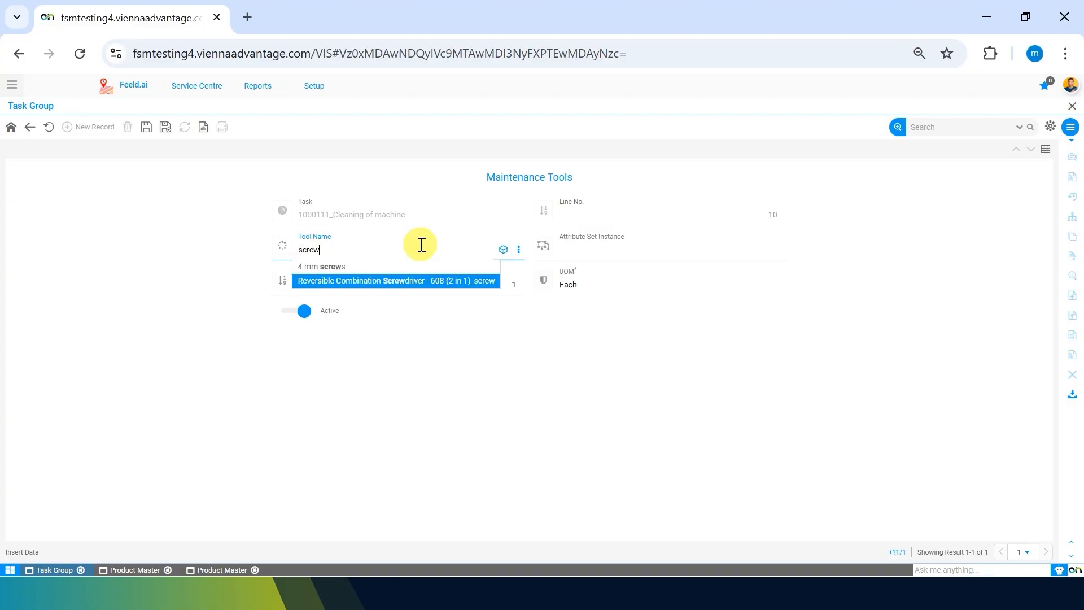
{"action": "key", "text": "Return"}
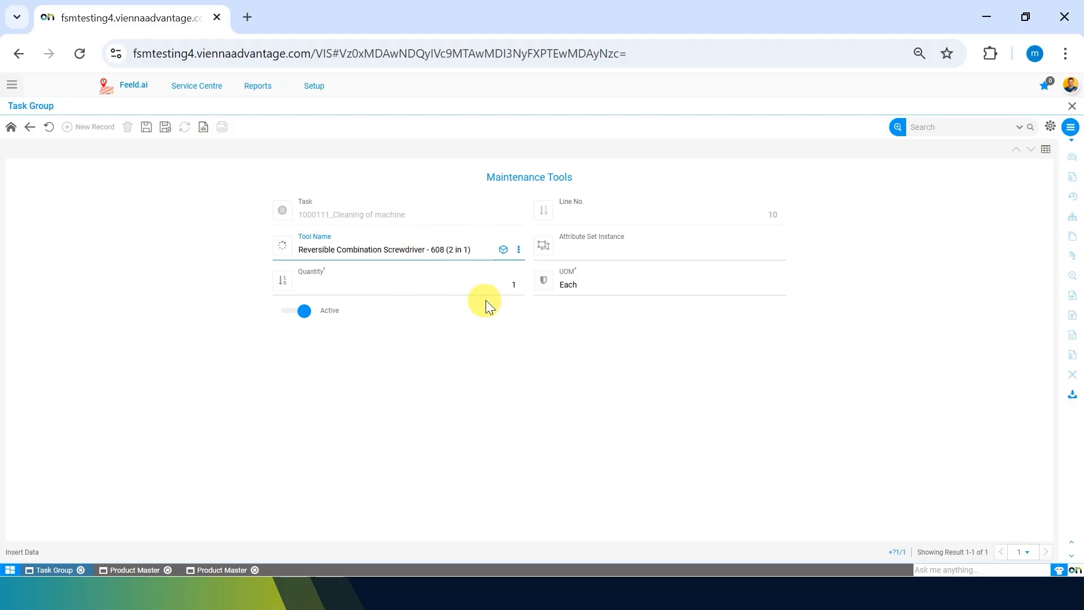
Step: Set the maintenance tool's quantity to 2 and save the record
{"action": "left_click", "coordinate": [515, 286]}
{"action": "type", "text": "2"}
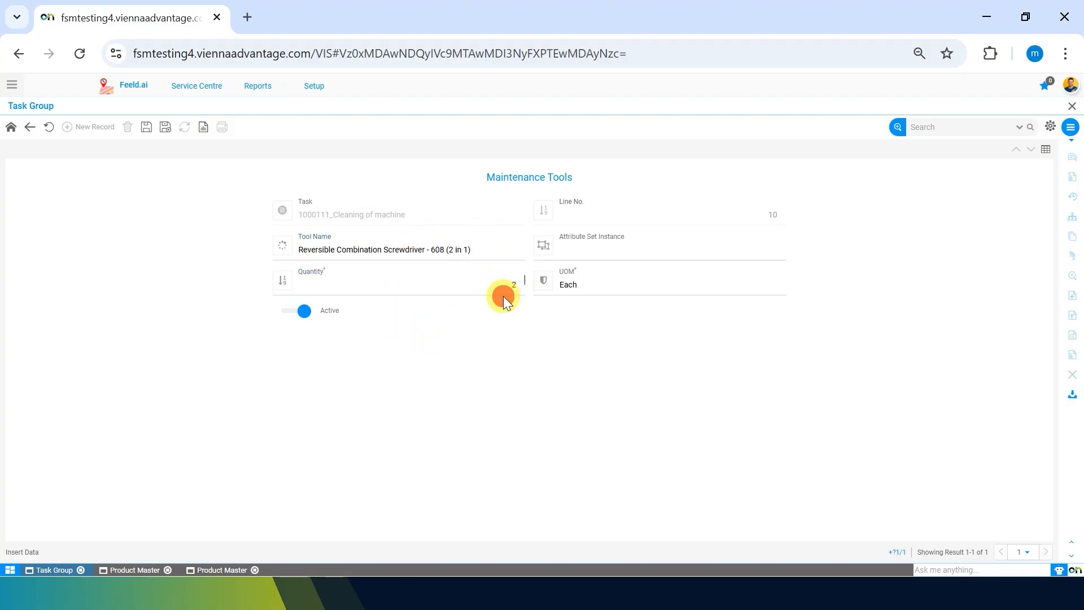
{"action": "left_click", "coordinate": [431, 375]}
{"action": "left_click", "coordinate": [146, 126]}
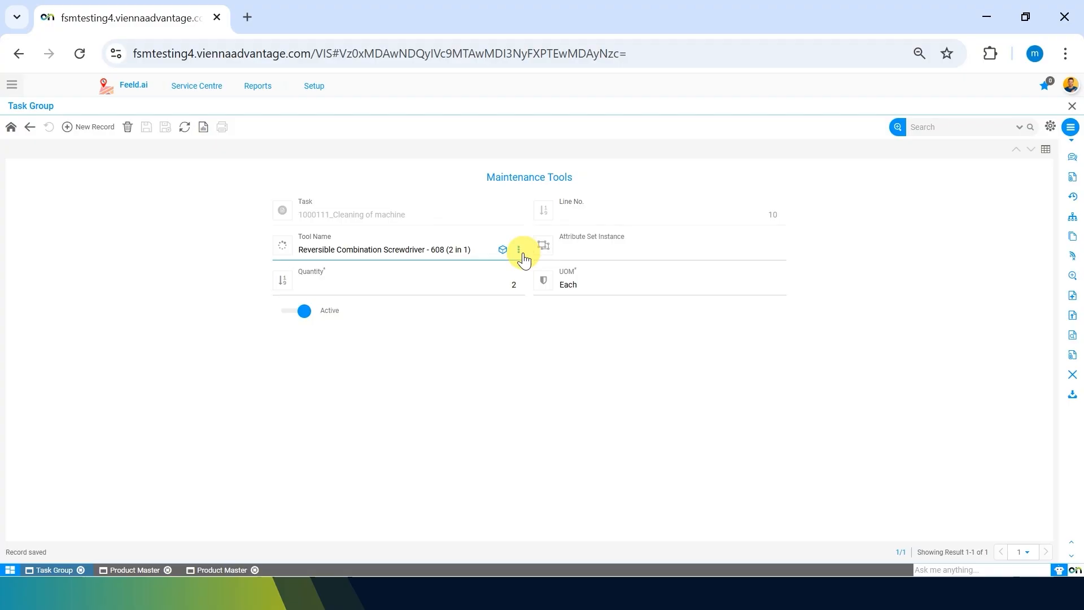
Step: Start adding a new product from the Tool Name field and name it "Screw Driver"
{"action": "left_click", "coordinate": [519, 254]}
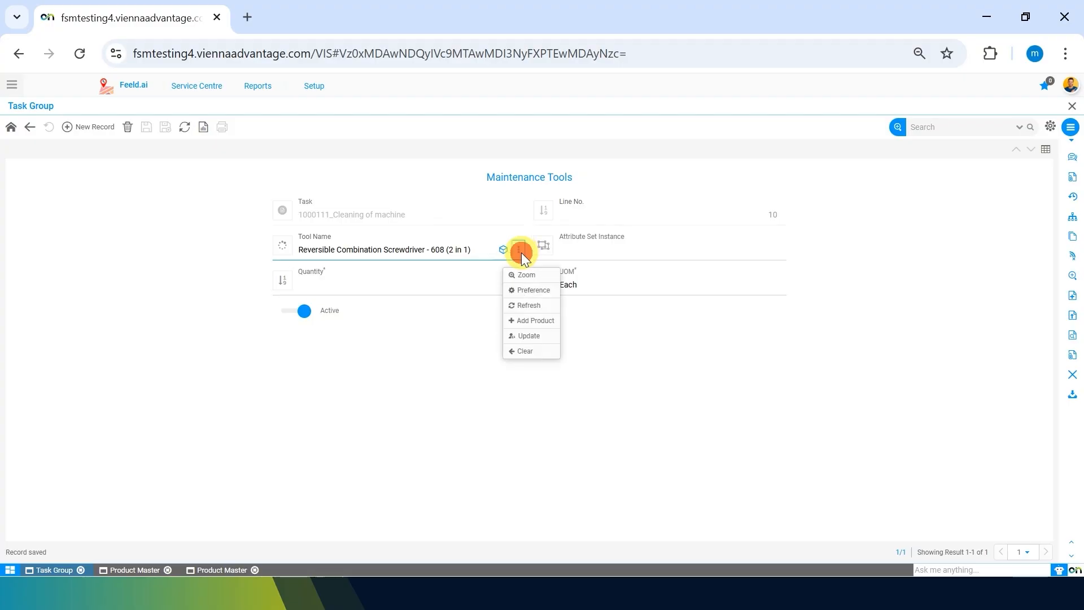
{"action": "left_click", "coordinate": [529, 326]}
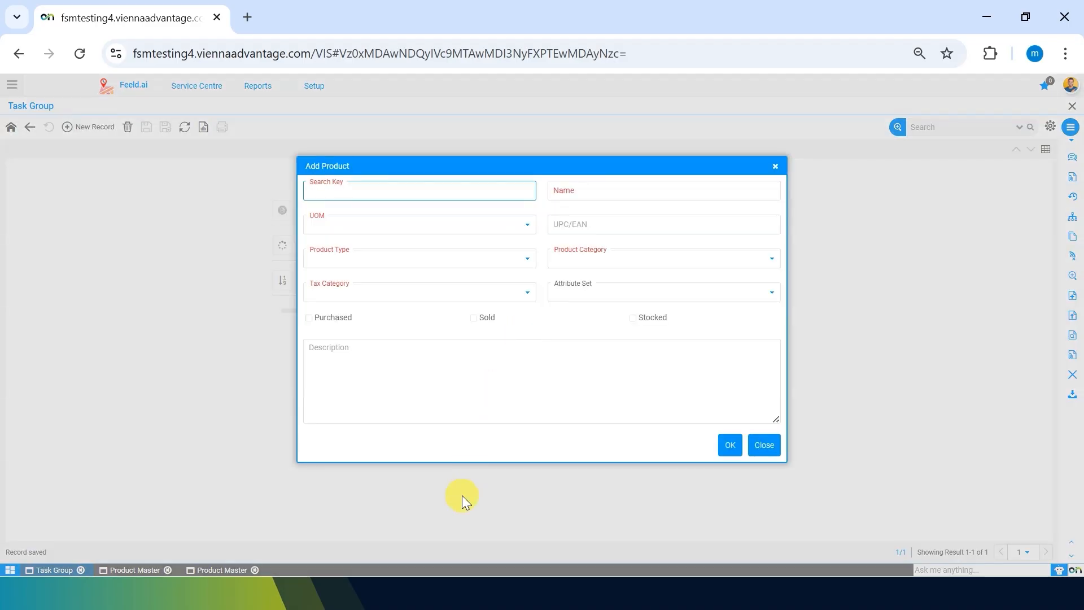
{"action": "left_click", "coordinate": [593, 198]}
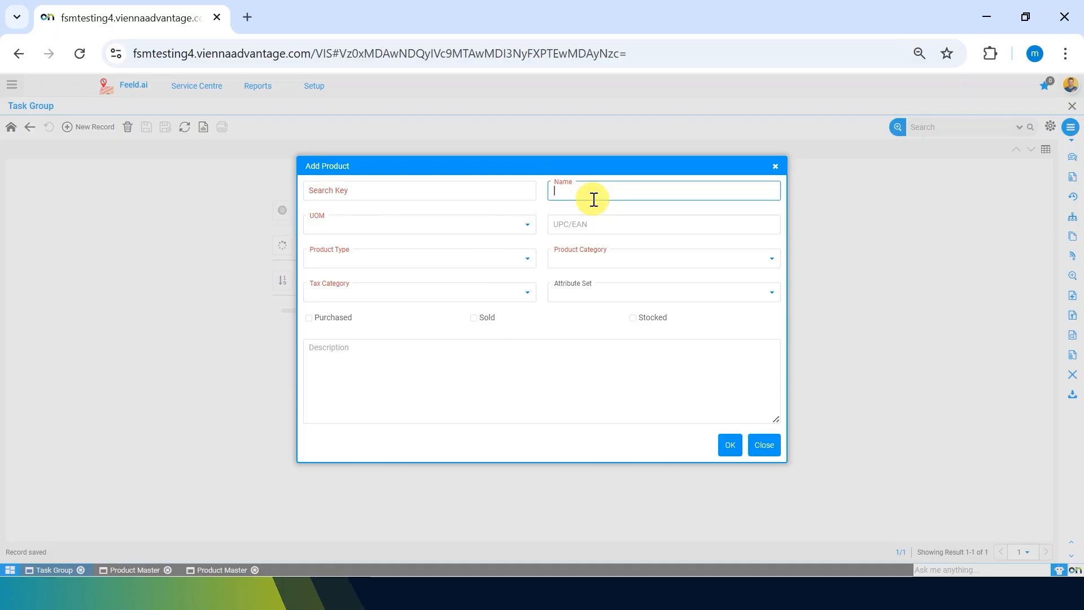
{"action": "type", "text": "Screw Driver"}
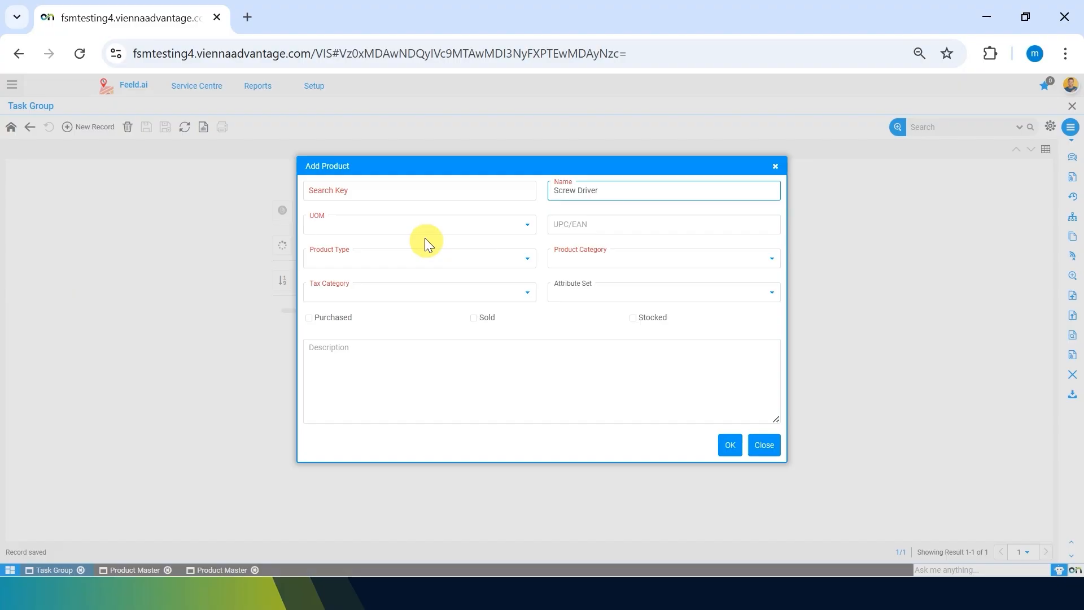
Step: Set the new product's UOM to Each and its product type to Item
{"action": "left_click", "coordinate": [413, 225]}
{"action": "key", "text": "e"}
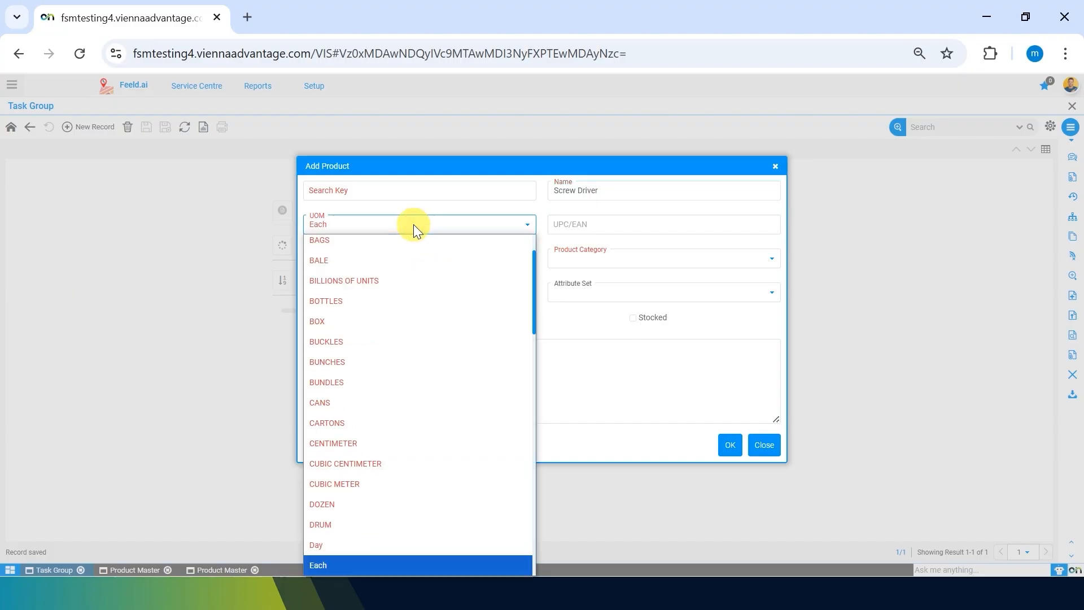
{"action": "key", "text": "Return"}
{"action": "left_click", "coordinate": [390, 192]}
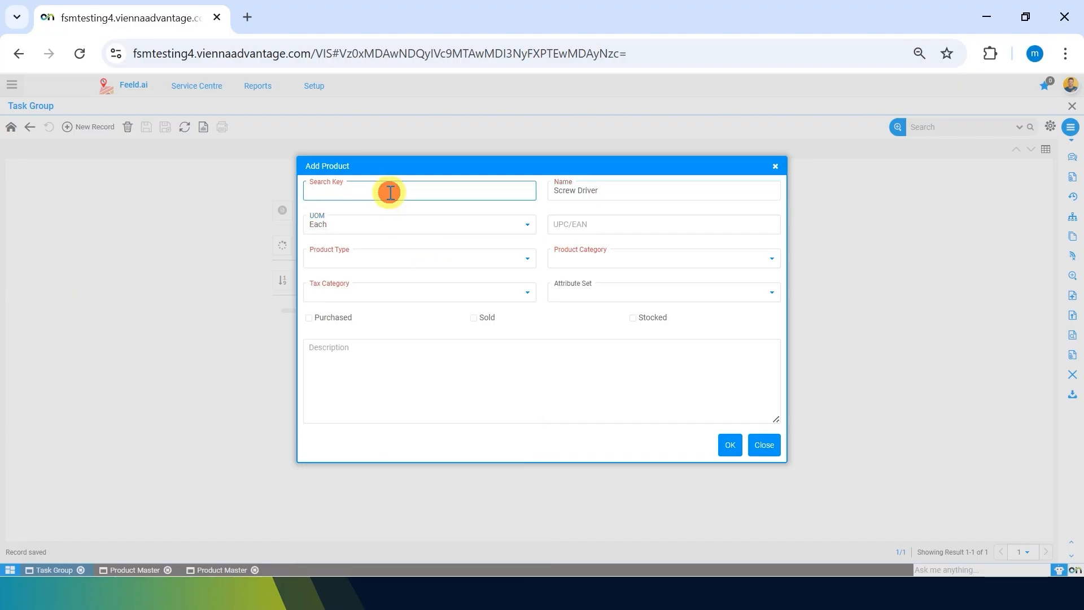
{"action": "left_click", "coordinate": [447, 263]}
{"action": "key", "text": "i"}
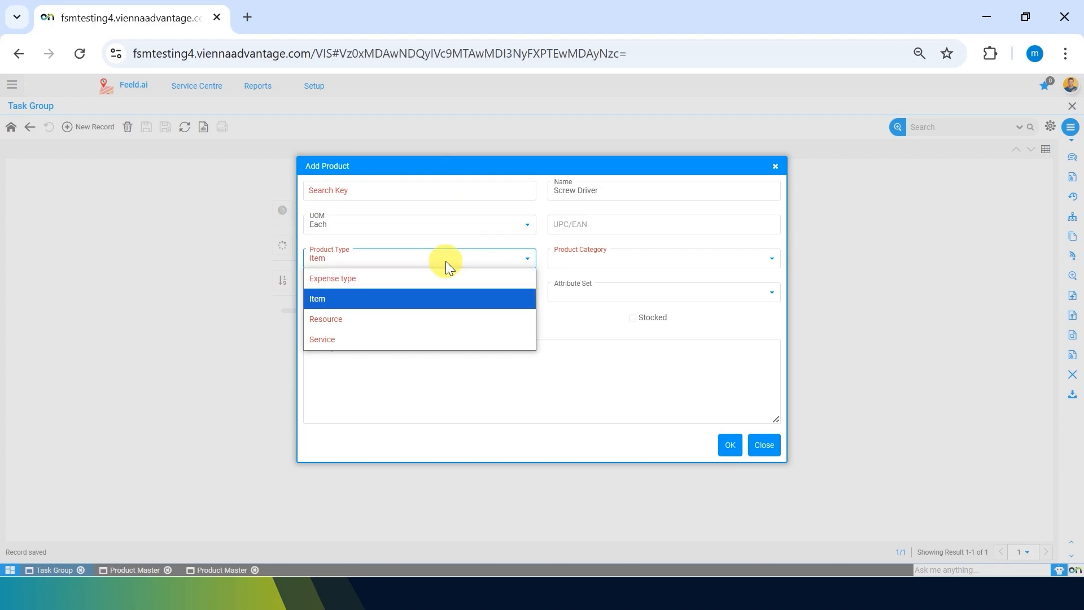
{"action": "key", "text": "Return"}
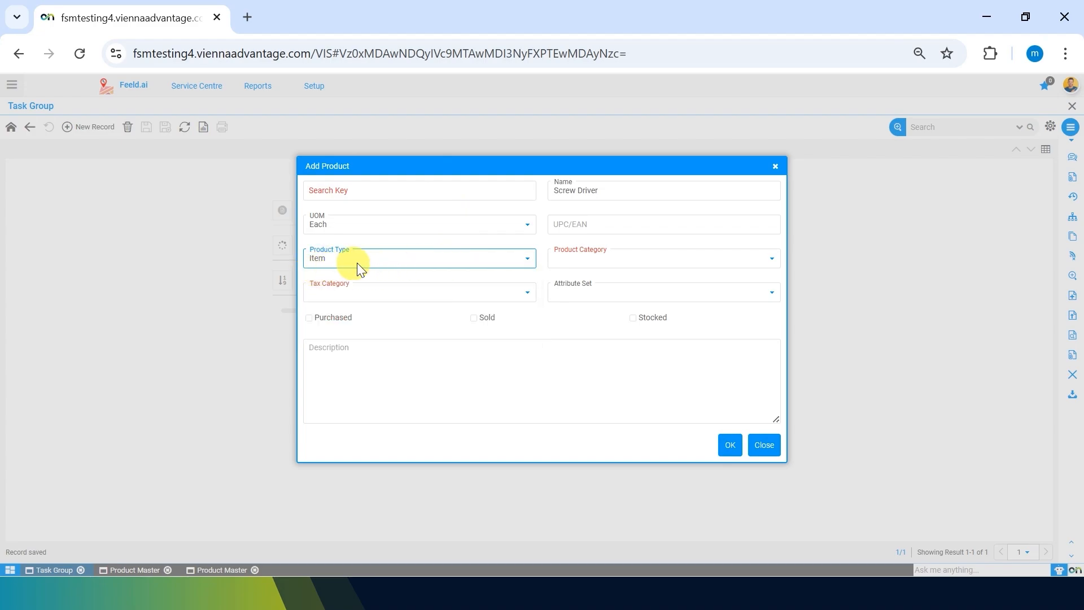
Step: Assign the new product the category Maintenance Tool and the tax category Standard
{"action": "left_click", "coordinate": [607, 252]}
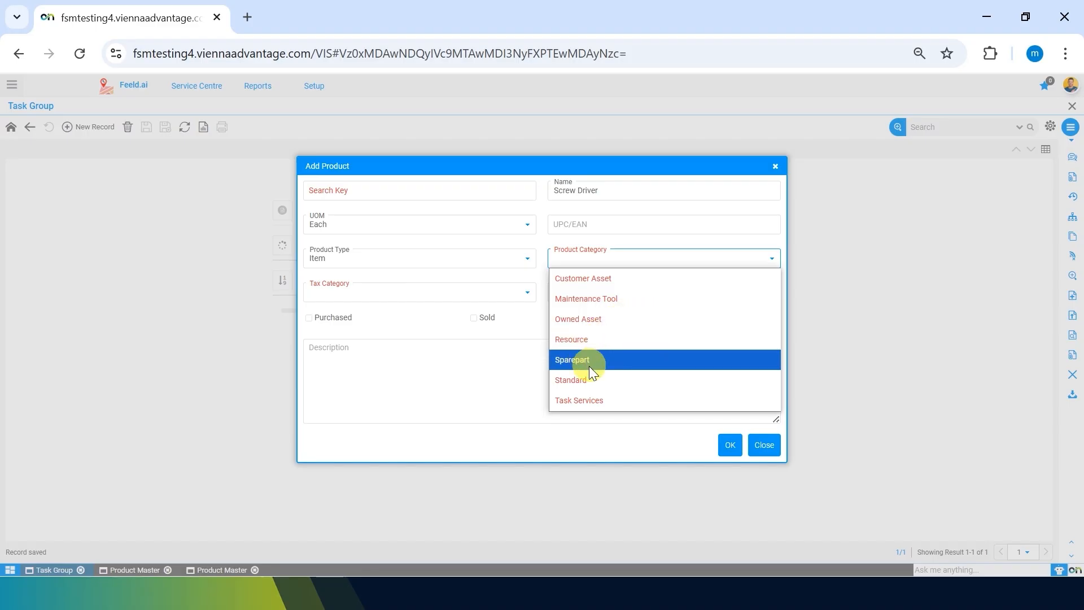
{"action": "left_click", "coordinate": [625, 296]}
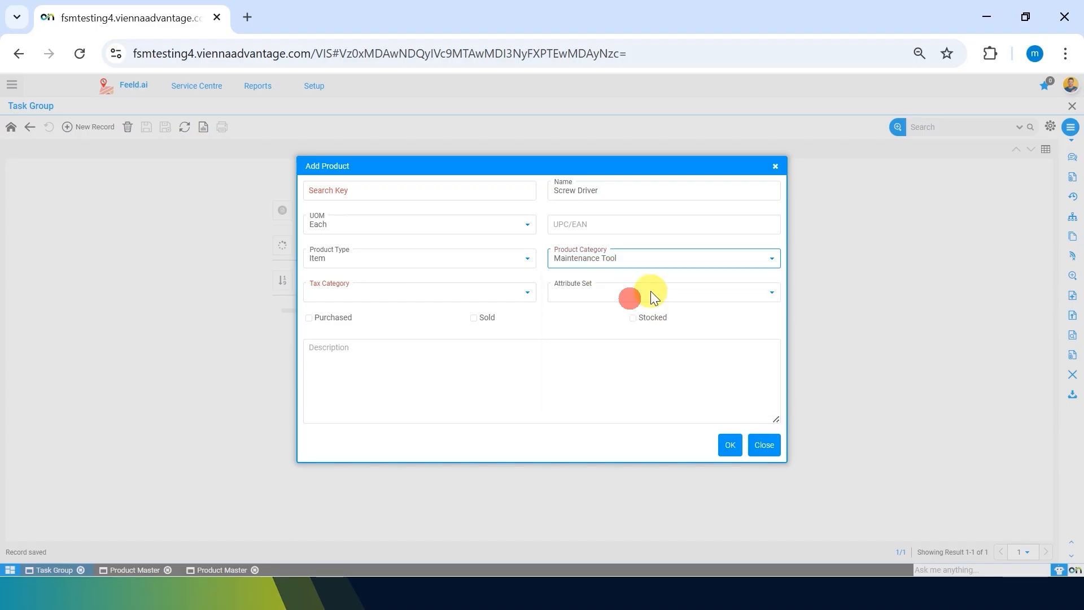
{"action": "left_click", "coordinate": [475, 295]}
{"action": "left_click", "coordinate": [407, 317]}
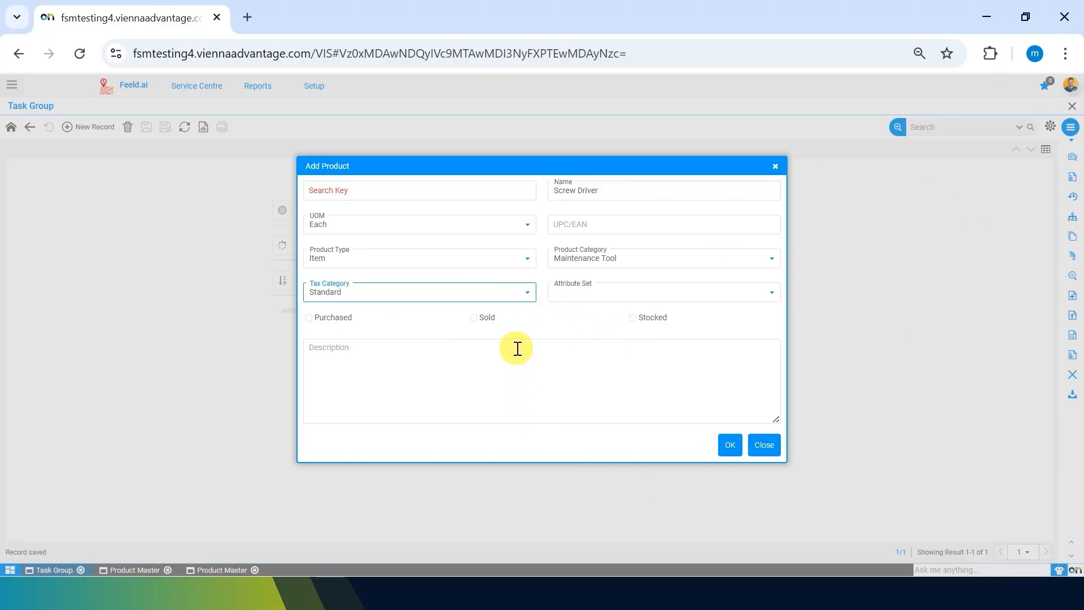
Step: Mark the "Screw Driver" product as Purchased and Stocked, fill in its search key, and save it
{"action": "left_click", "coordinate": [307, 318]}
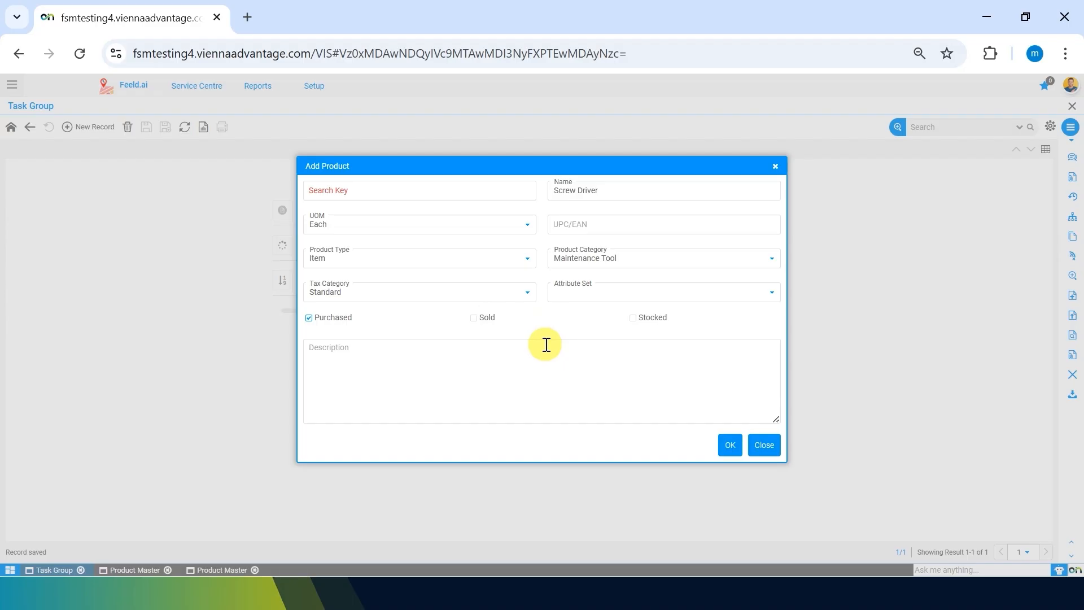
{"action": "left_click", "coordinate": [632, 317]}
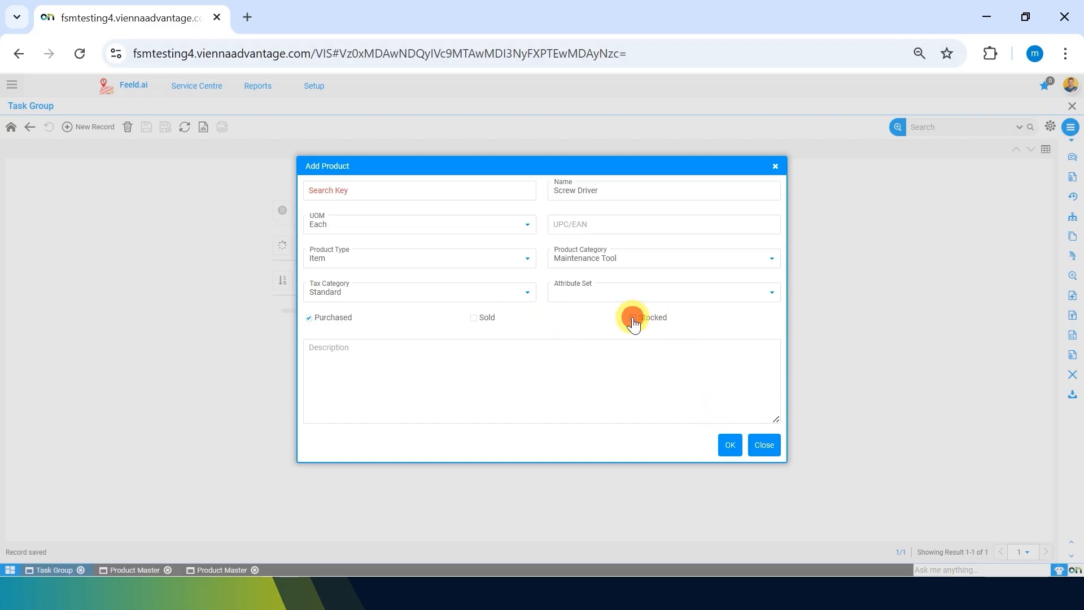
{"action": "left_click", "coordinate": [730, 444]}
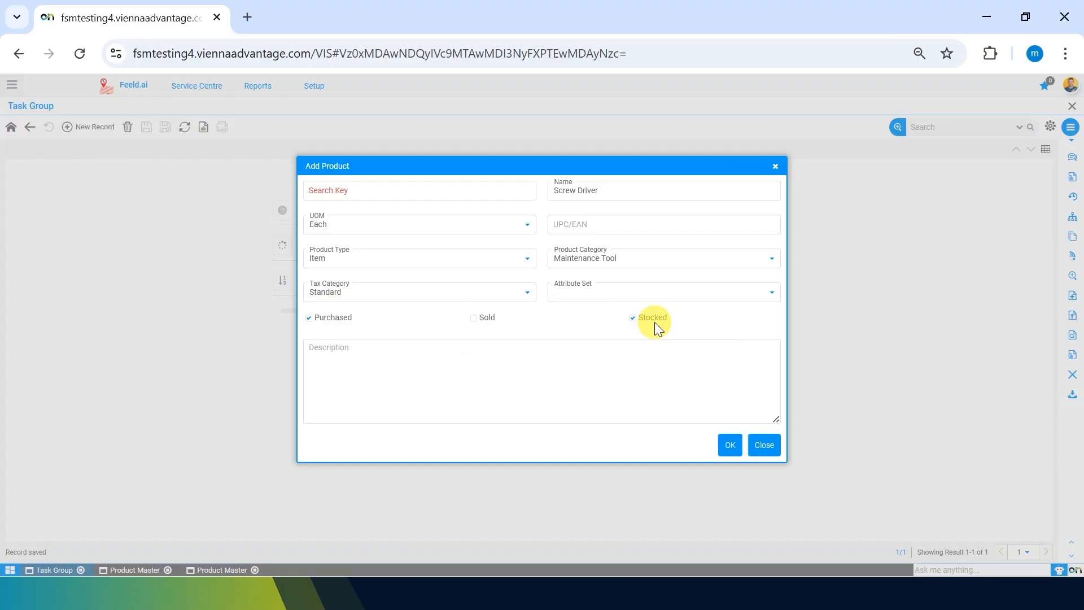
{"action": "left_click", "coordinate": [433, 190]}
{"action": "left_click", "coordinate": [724, 449]}
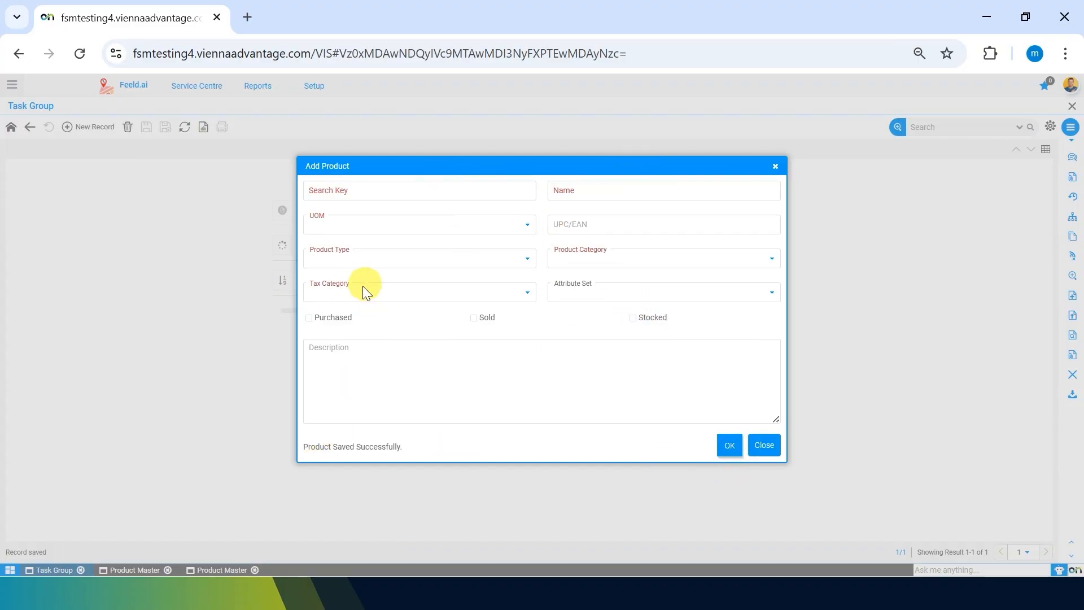
Step: Leave the product dialog, add a second maintenance tool record to the cleaning task with the tool "Screw Driver", and save it
{"action": "left_click", "coordinate": [764, 445]}
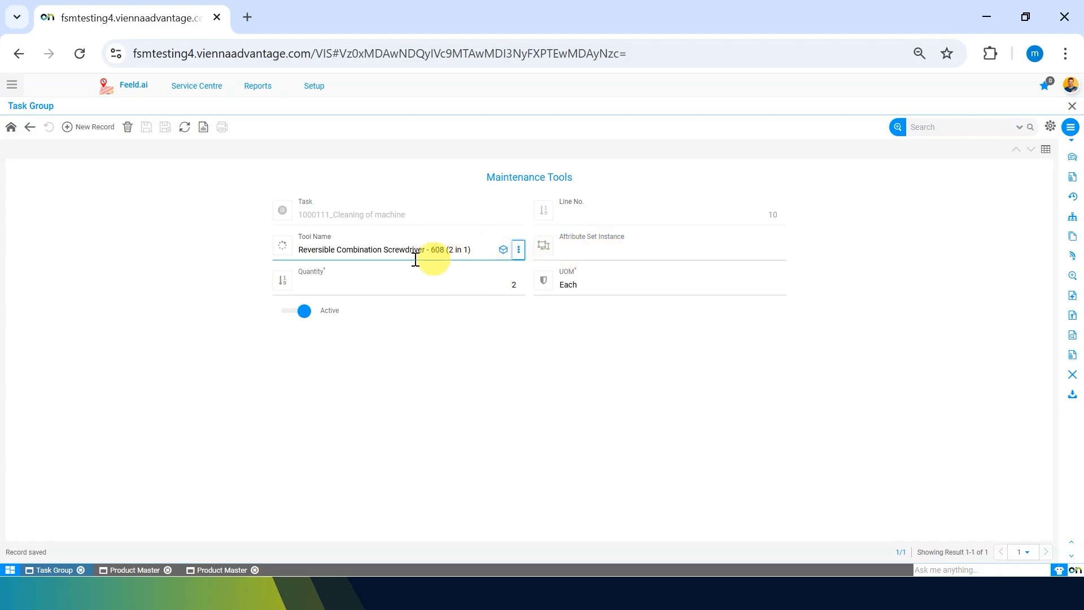
{"action": "left_click", "coordinate": [84, 138]}
{"action": "left_click", "coordinate": [361, 243]}
{"action": "type", "text": "screw"}
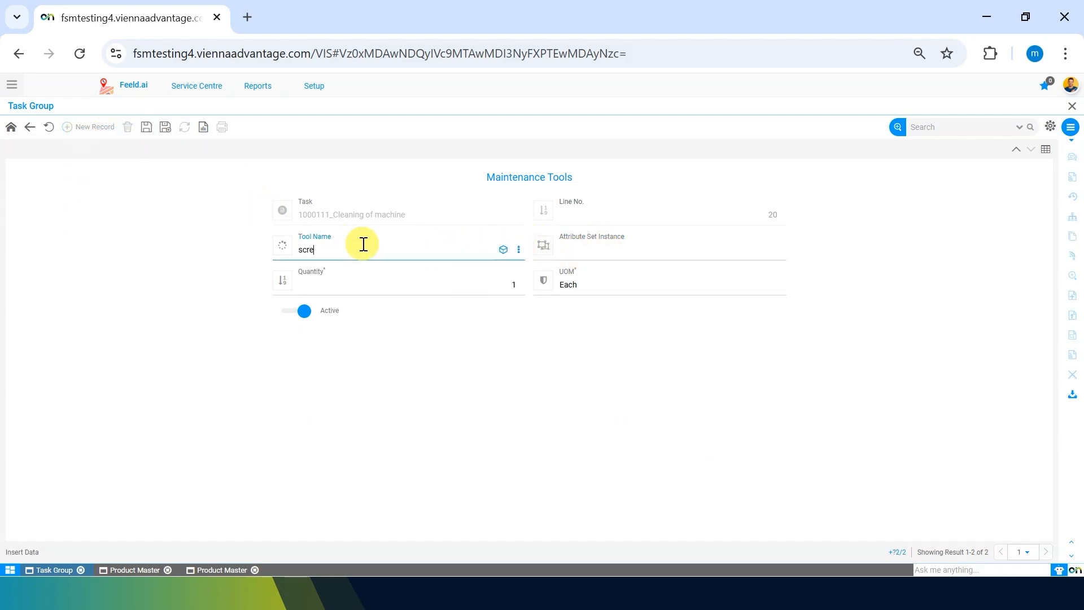
{"action": "key", "text": "Down"}
{"action": "key", "text": "Down"}
{"action": "key", "text": "Return"}
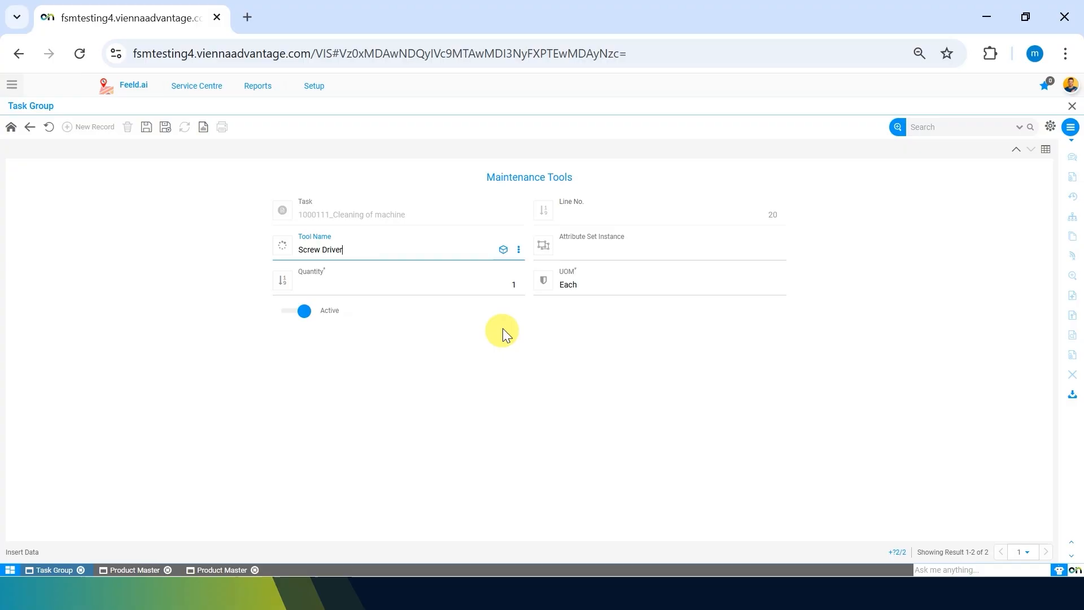
{"action": "left_click", "coordinate": [146, 127]}
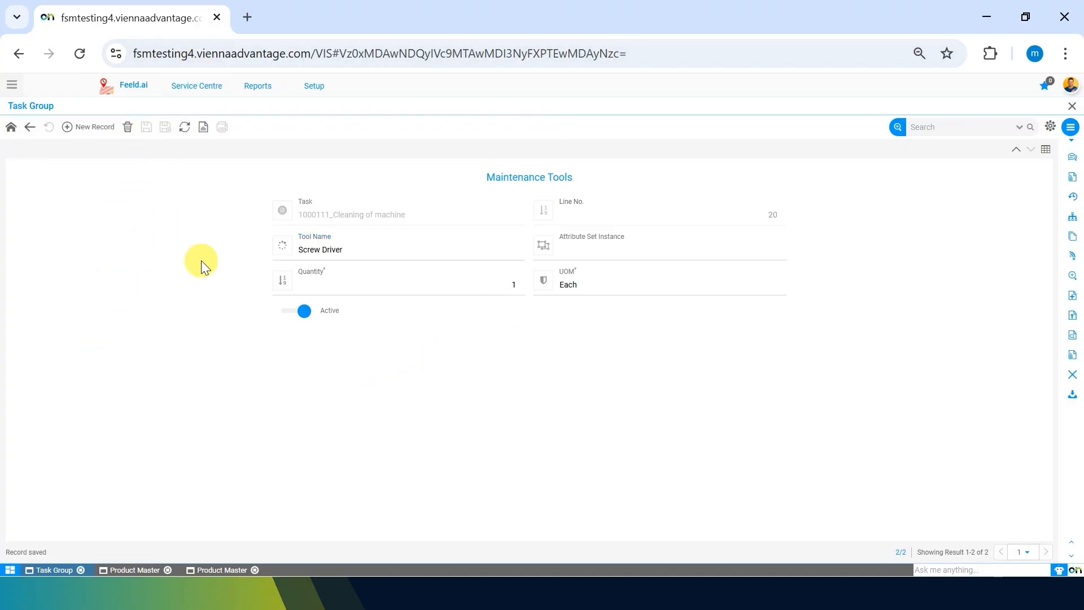
Step: Examine the blank new-product form in Product Master, reached from the Tool Name field, and discard the new record
{"action": "mouse_move", "coordinate": [501, 245]}
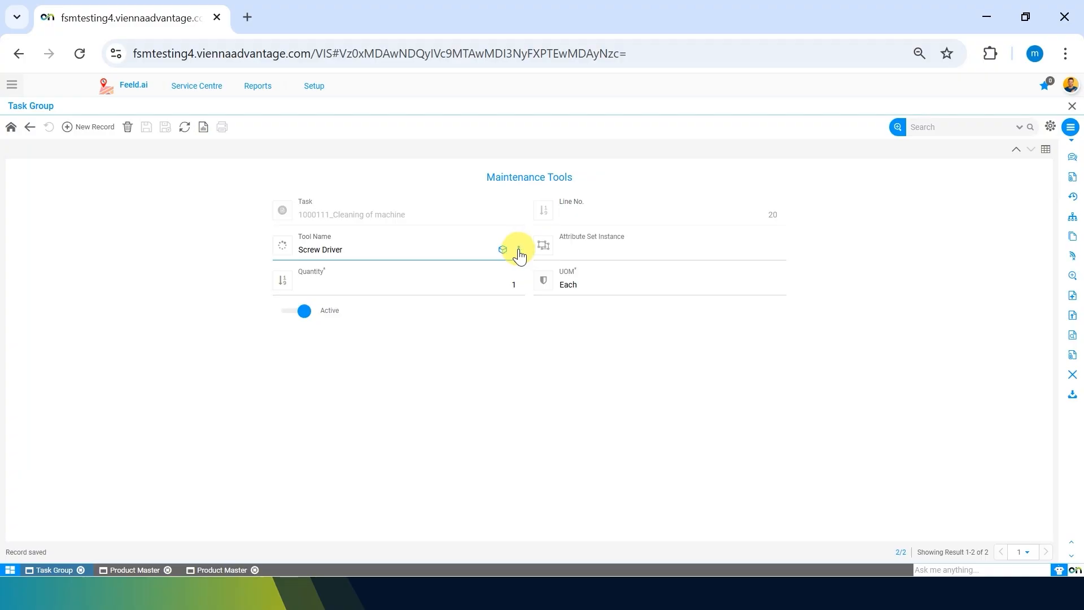
{"action": "left_click", "coordinate": [518, 250]}
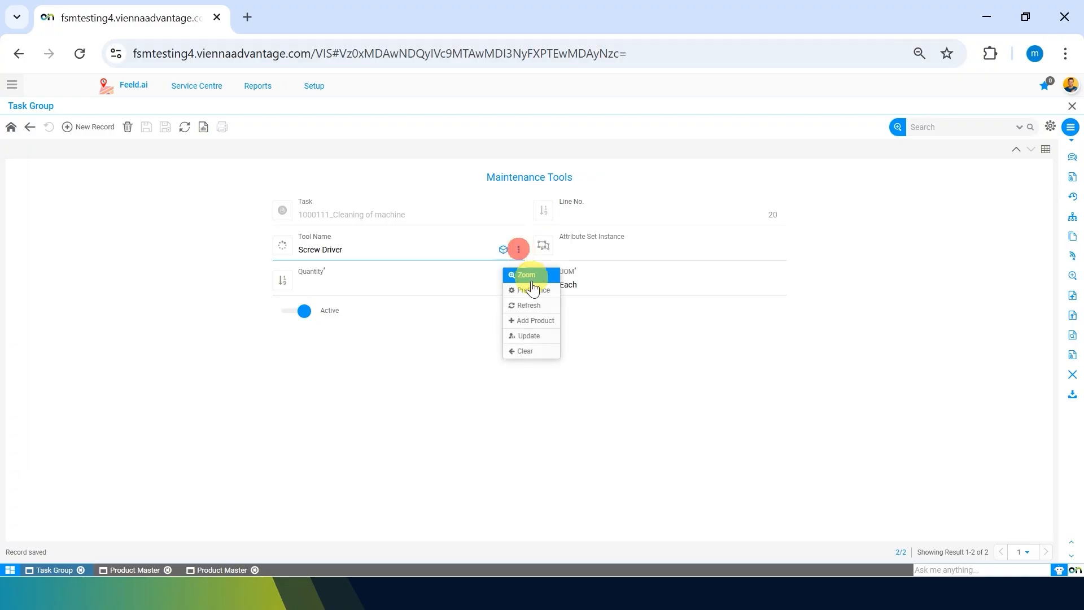
{"action": "left_click", "coordinate": [536, 276]}
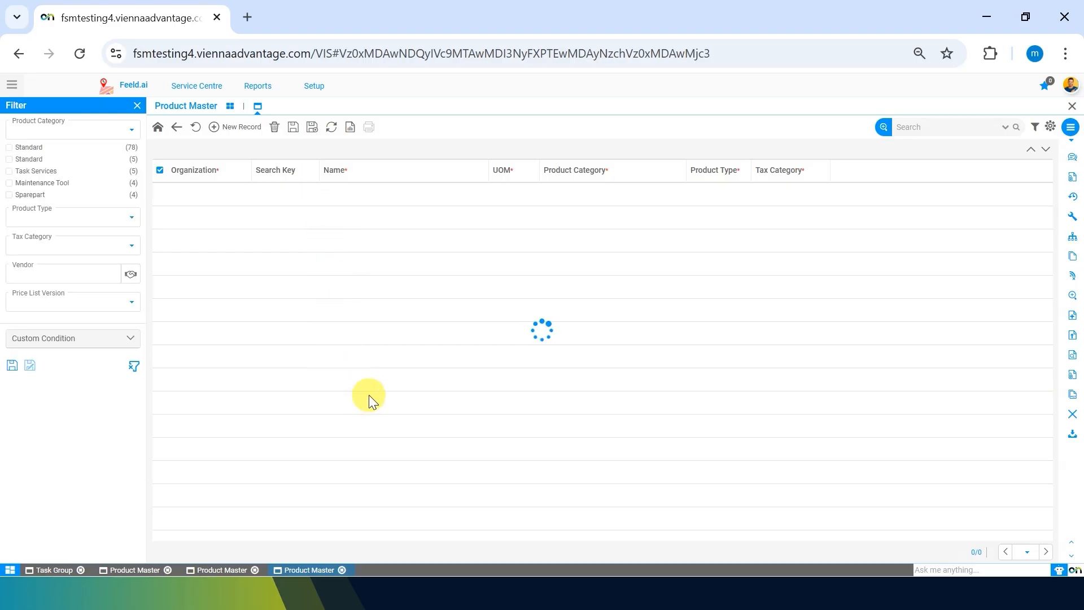
{"action": "left_click", "coordinate": [239, 129]}
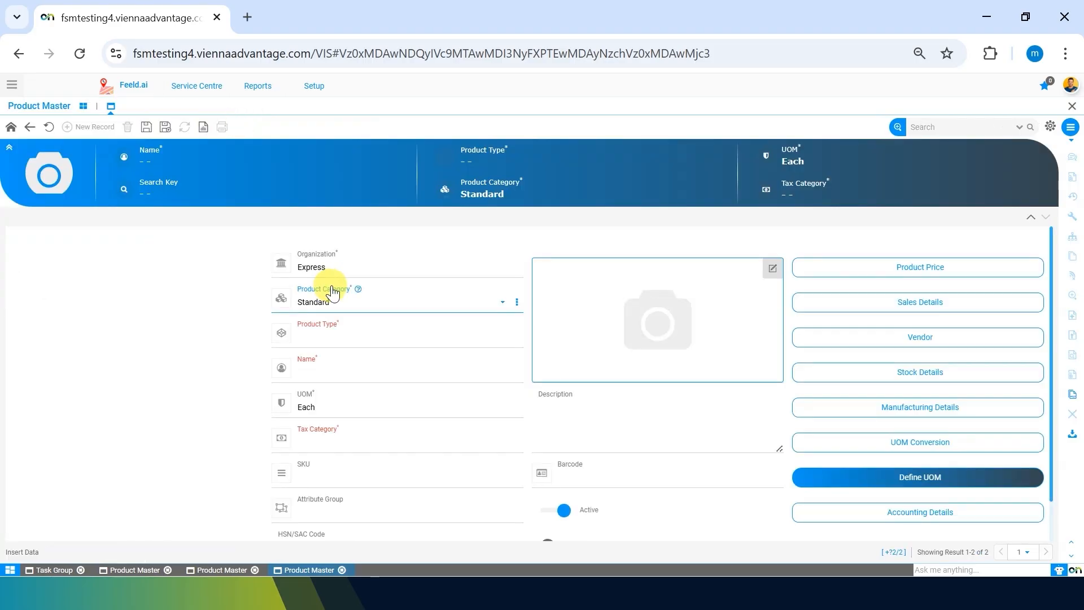
{"action": "scroll", "coordinate": [456, 506], "scroll_direction": "down", "scroll_amount": 1}
{"action": "scroll", "coordinate": [458, 506], "scroll_direction": "up", "scroll_amount": 1}
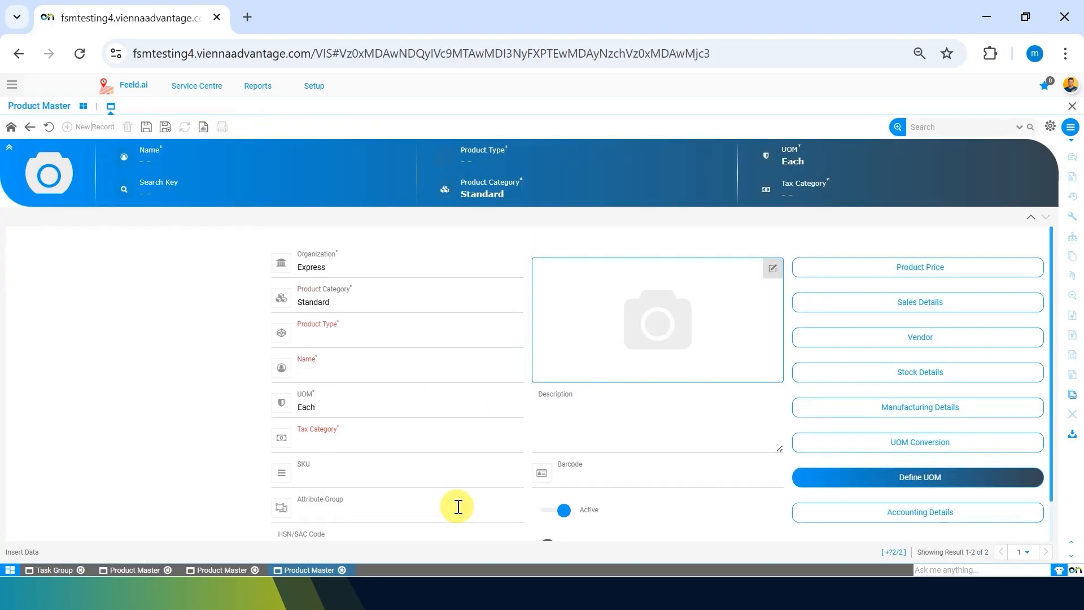
{"action": "left_click", "coordinate": [48, 127]}
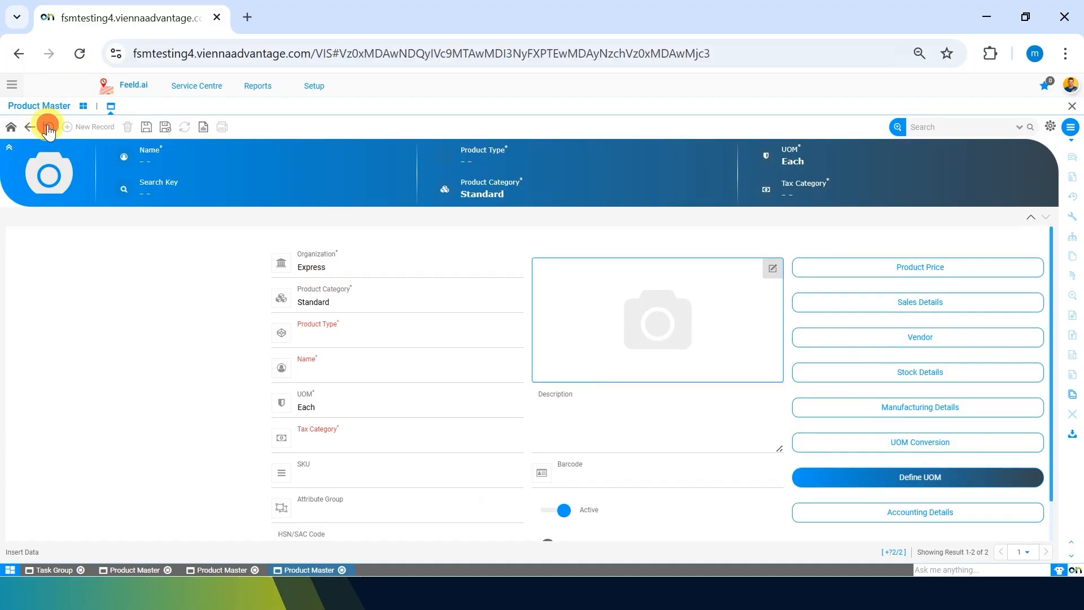
Step: Close all open Product Master windows and return to the "Cleaning of machine" task record
{"action": "left_click", "coordinate": [342, 569]}
{"action": "left_click", "coordinate": [254, 569]}
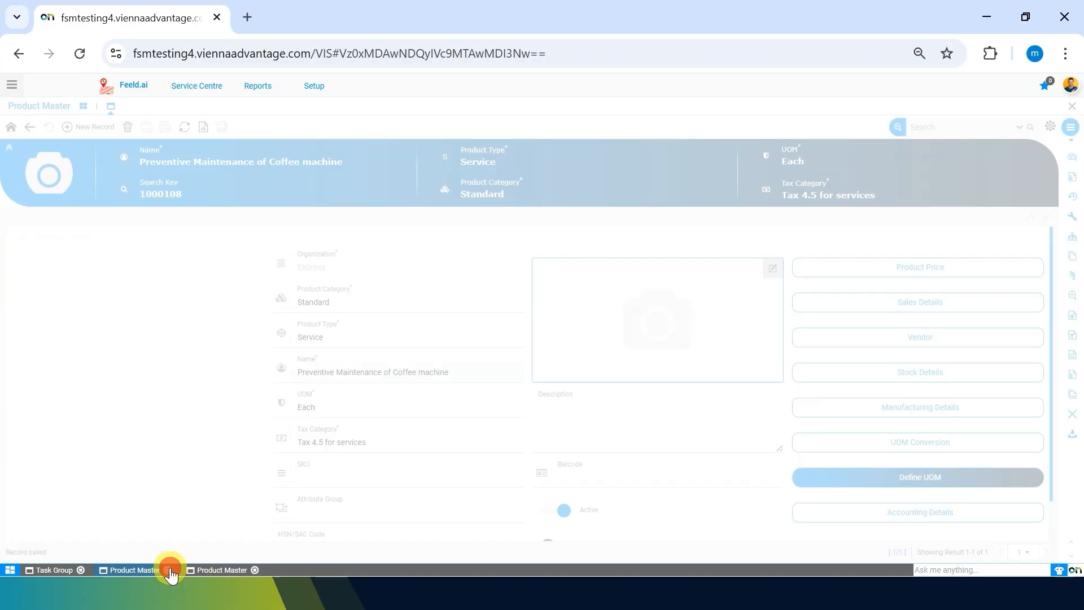
{"action": "left_click", "coordinate": [167, 569]}
{"action": "left_click", "coordinate": [27, 123]}
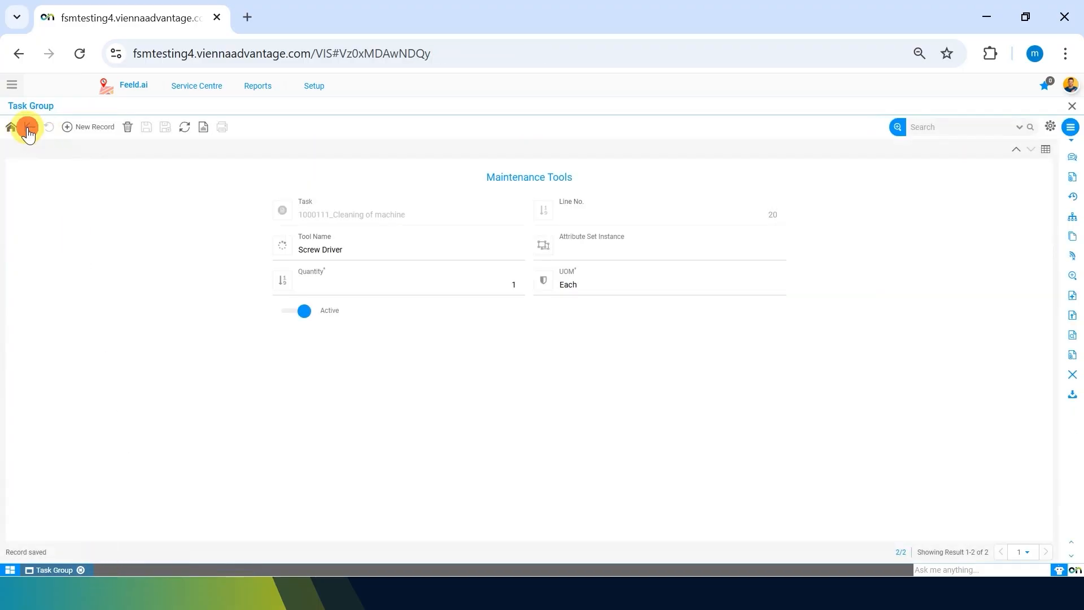
{"action": "left_click", "coordinate": [27, 123]}
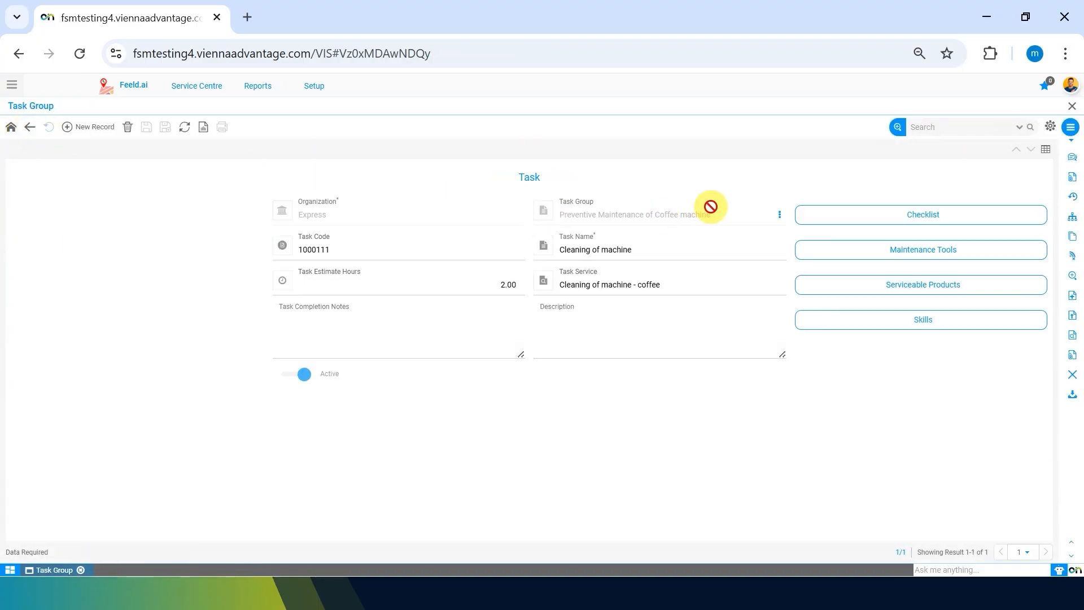
Step: Start a serviceable product record for the task with product type Sparepart and the product "4 mm screws"
{"action": "left_click", "coordinate": [1009, 288]}
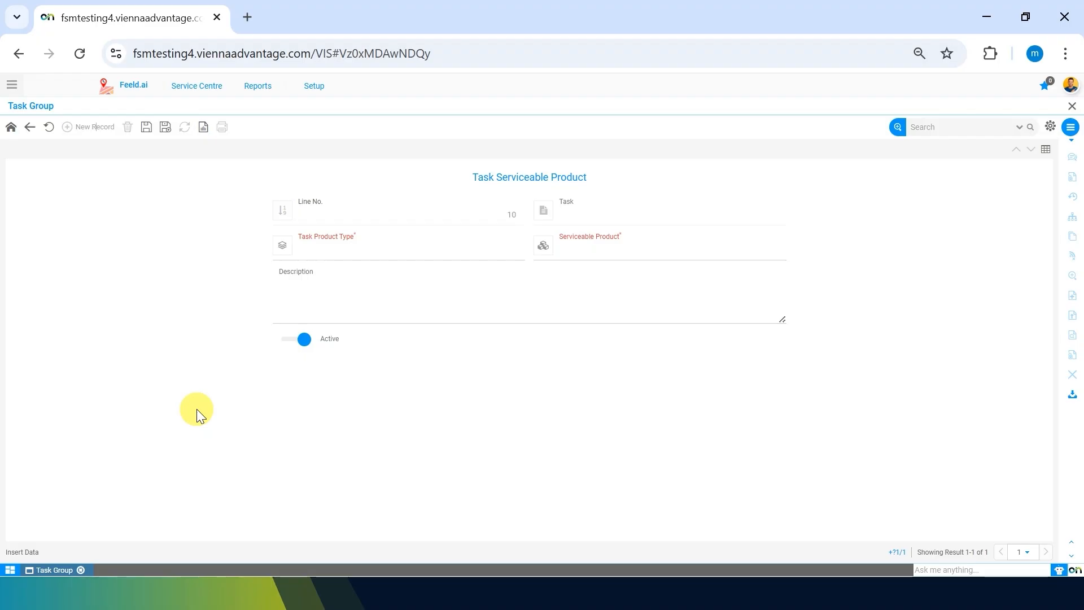
{"action": "left_click", "coordinate": [369, 245]}
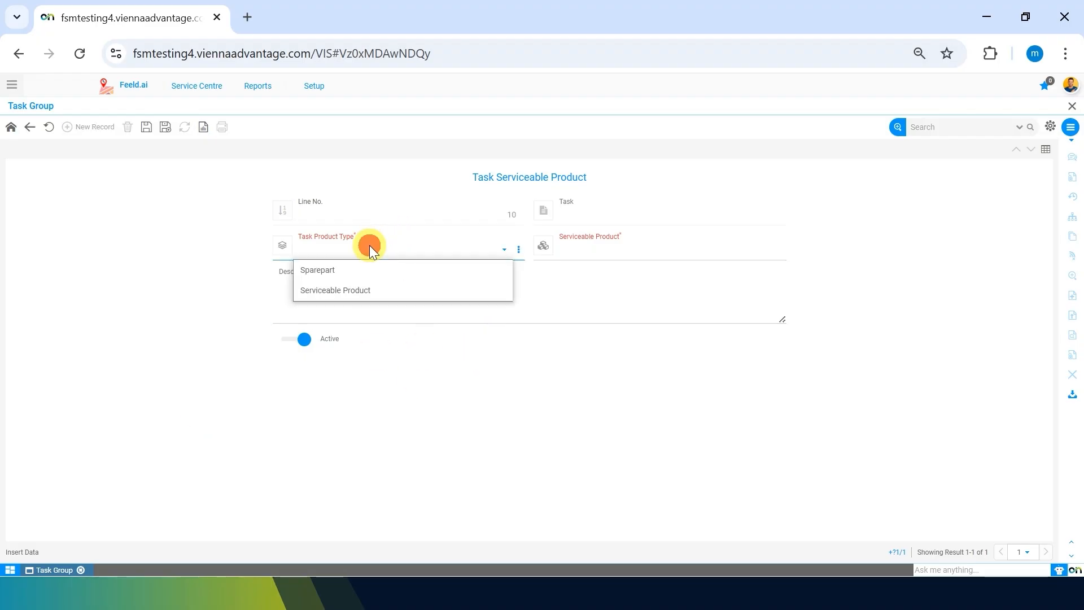
{"action": "left_click", "coordinate": [335, 270]}
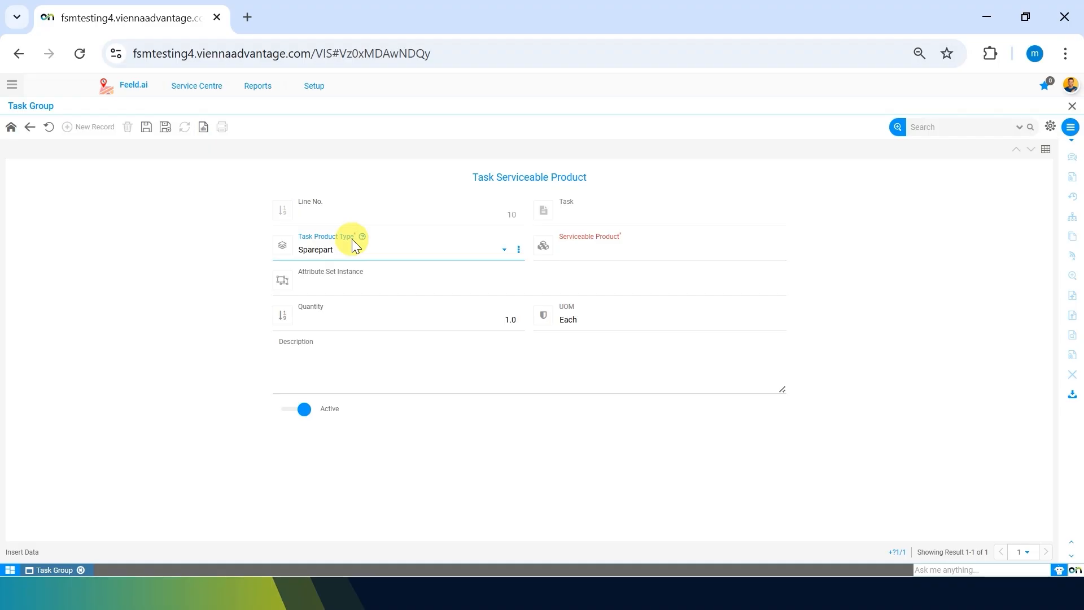
{"action": "left_click", "coordinate": [644, 253]}
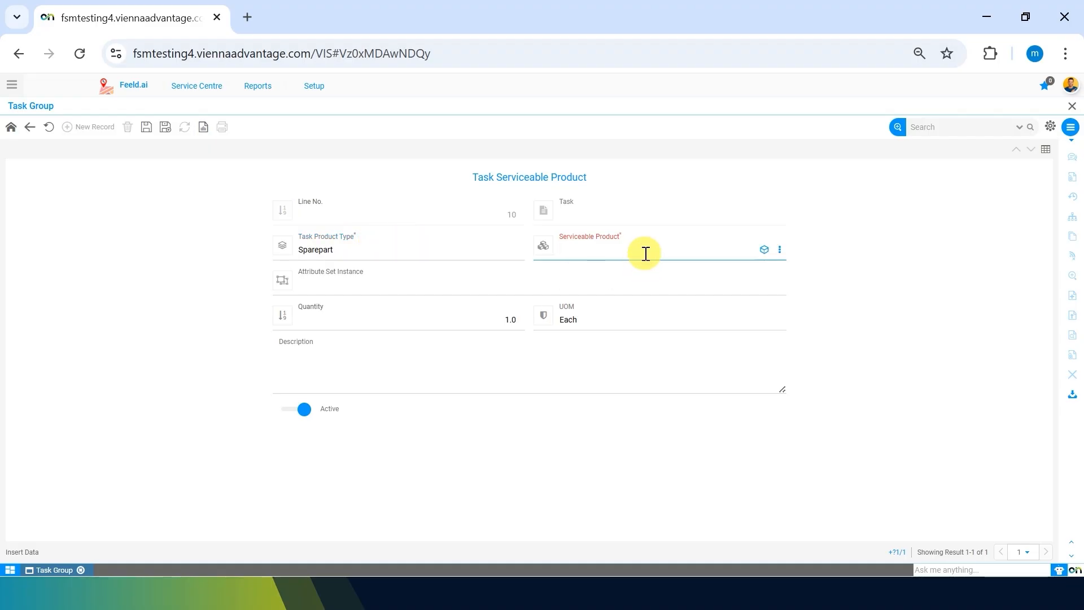
{"action": "type", "text": "4 mm"}
{"action": "key", "text": "Return"}
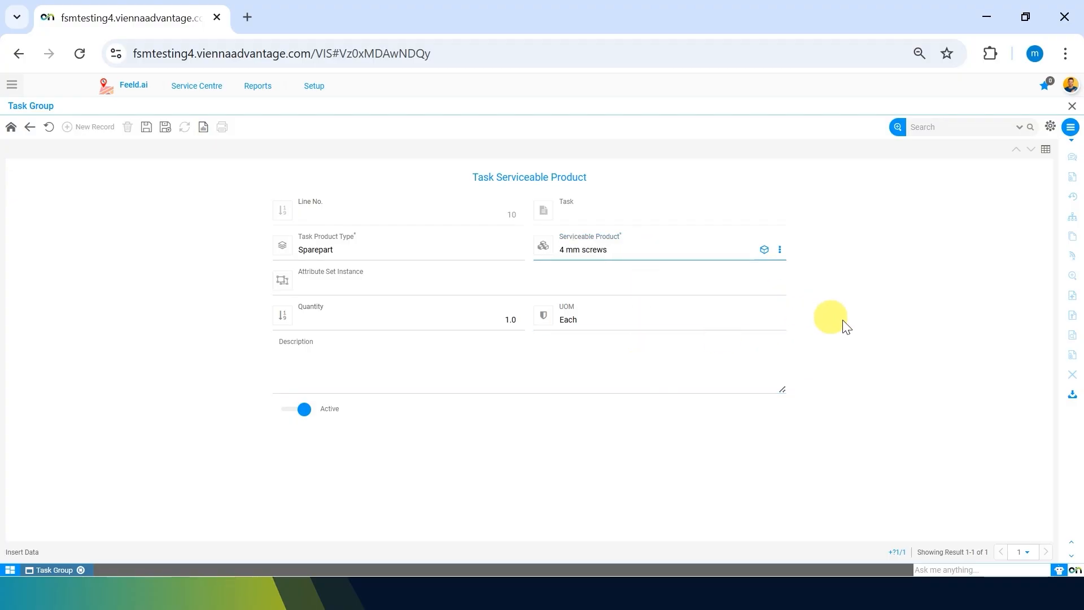
Step: Set the quantity of the 4 mm screws to 4 and save the record
{"action": "left_click", "coordinate": [845, 326]}
{"action": "left_click", "coordinate": [468, 325]}
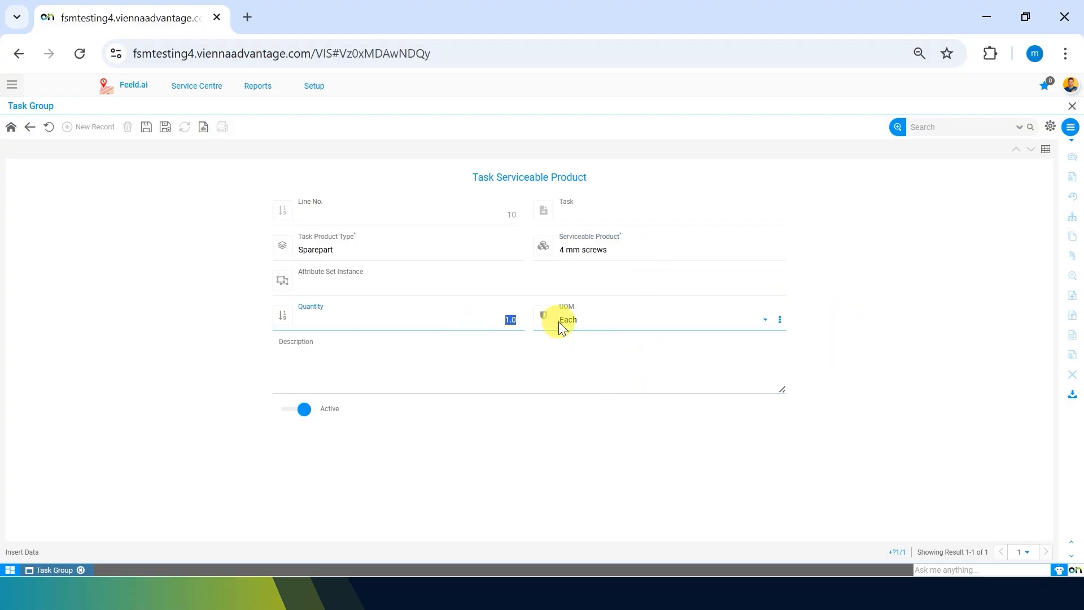
{"action": "type", "text": "4"}
{"action": "left_click", "coordinate": [194, 377]}
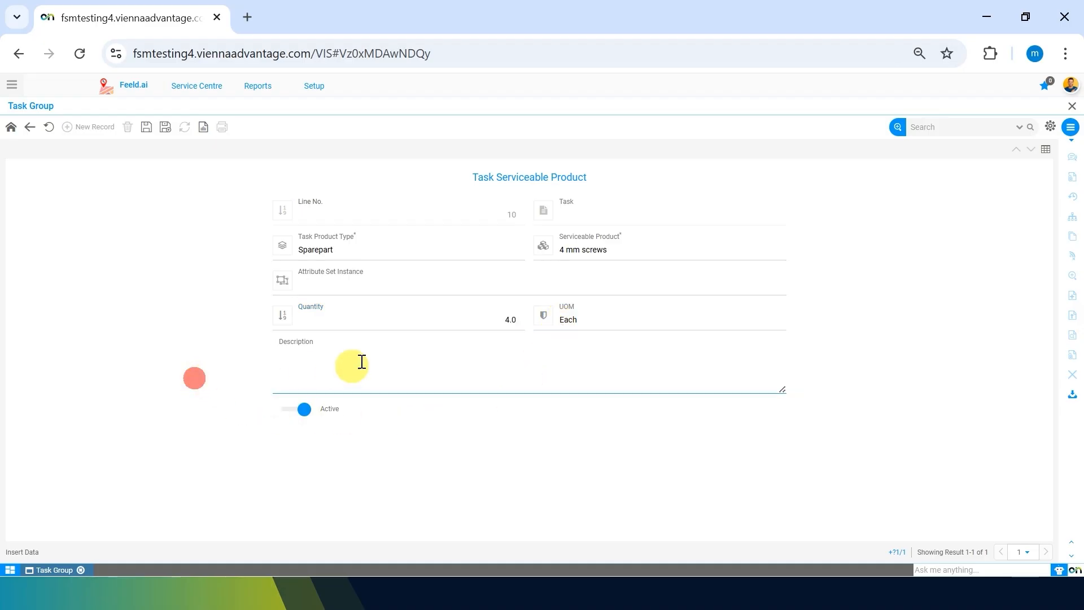
{"action": "left_click", "coordinate": [129, 310]}
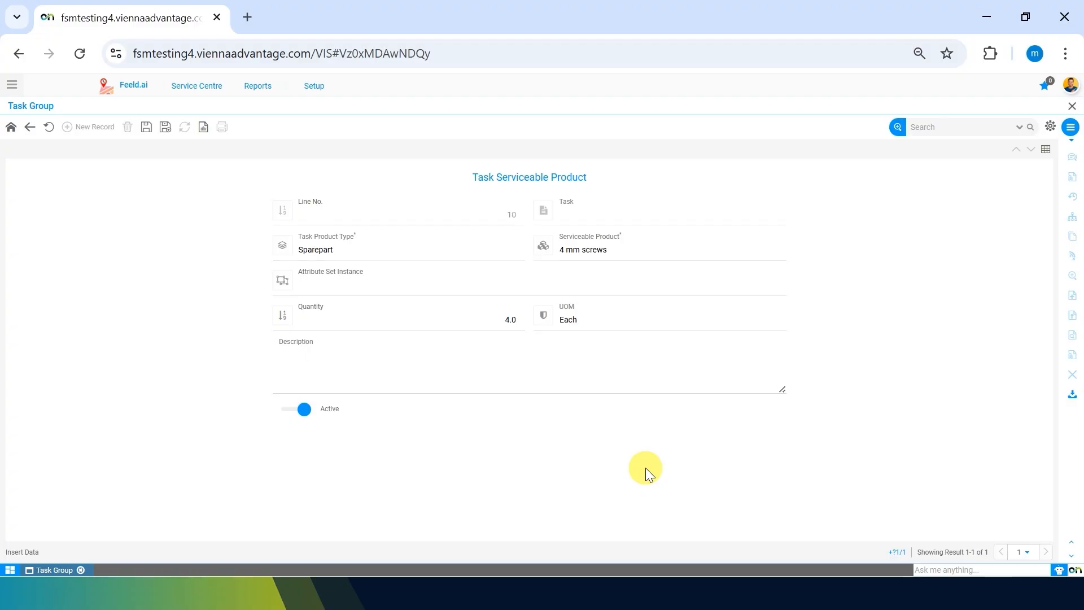
{"action": "left_click", "coordinate": [146, 127]}
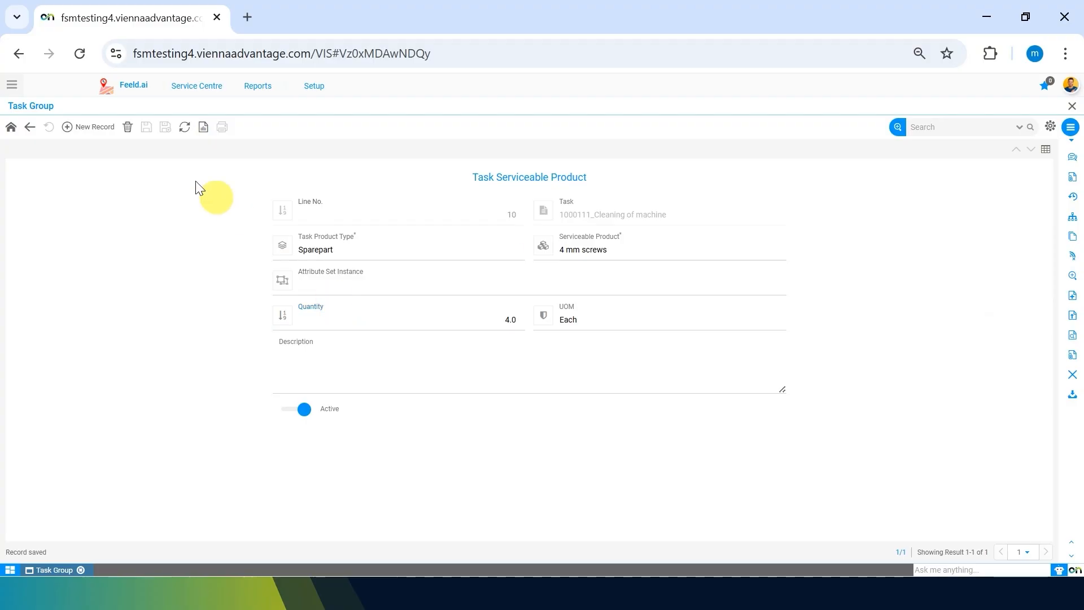
Step: Start a second serviceable product record for the task with product type Sparepart
{"action": "left_click", "coordinate": [87, 130]}
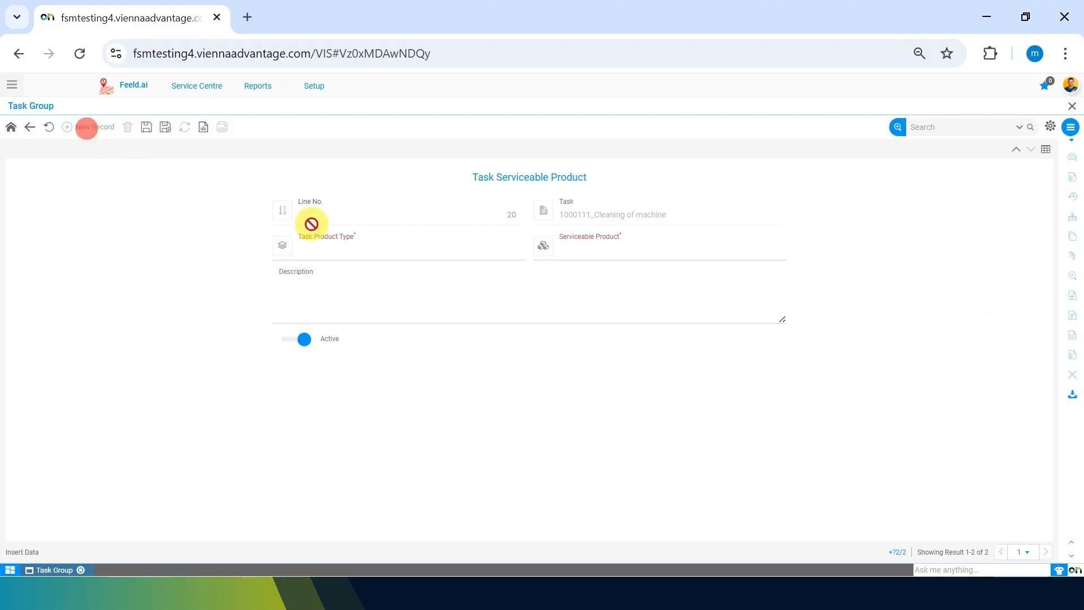
{"action": "left_click", "coordinate": [327, 247]}
{"action": "left_click", "coordinate": [329, 248]}
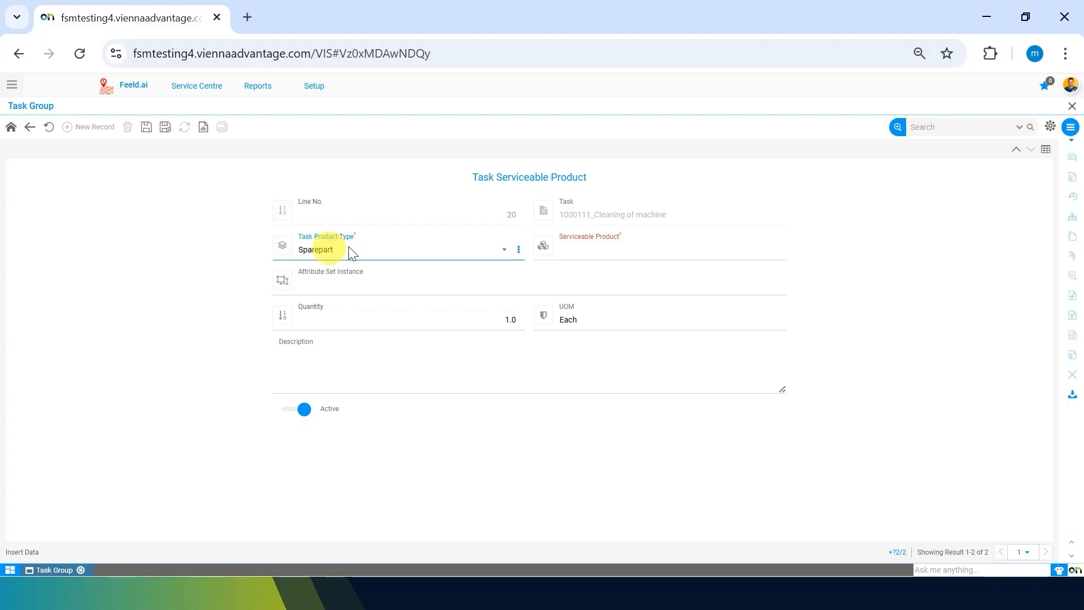
{"action": "left_click", "coordinate": [629, 246]}
{"action": "type", "text": "filter"}
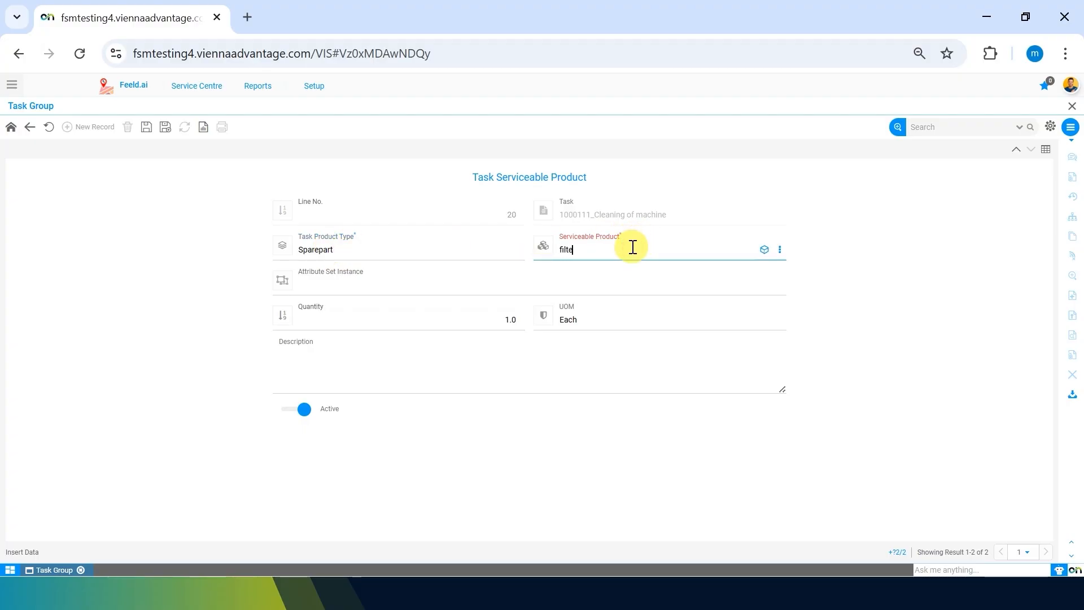
{"action": "key", "text": "Return"}
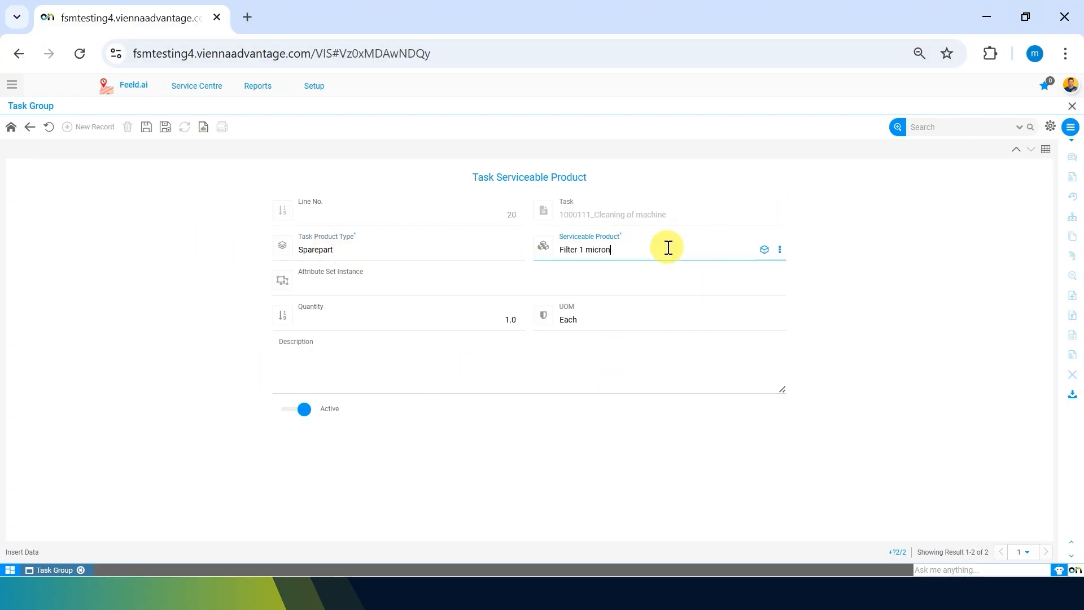
{"action": "double_click", "coordinate": [668, 246]}
{"action": "key", "text": "BackSpace"}
{"action": "left_click", "coordinate": [214, 302]}
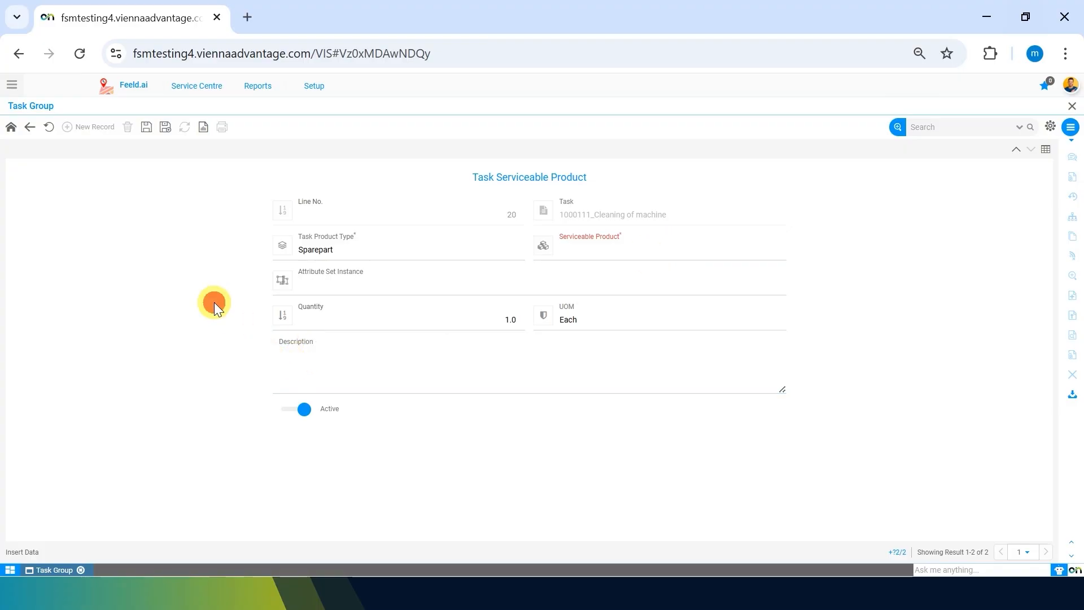
{"action": "left_click", "coordinate": [604, 271]}
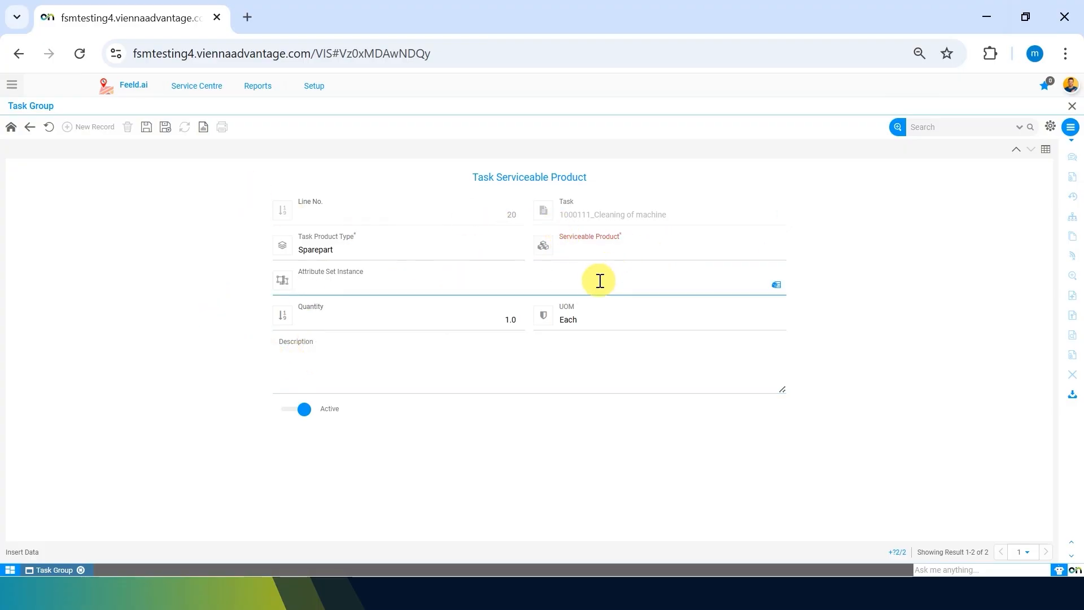
{"action": "left_click", "coordinate": [572, 249]}
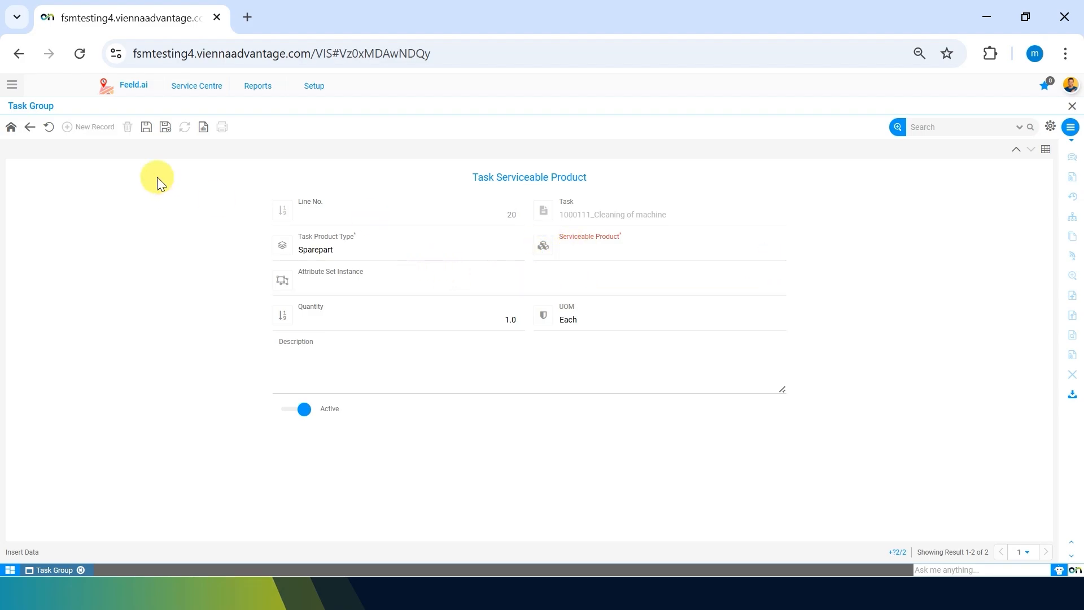
Step: Choose "Filter 1 micron" as the serviceable product of the second spare part record
{"action": "left_click", "coordinate": [700, 252]}
{"action": "type", "text": "fiilter"}
{"action": "key", "text": "BackSpace"}
{"action": "key", "text": "BackSpace"}
{"action": "key", "text": "BackSpace"}
{"action": "key", "text": "BackSpace"}
{"action": "key", "text": "BackSpace"}
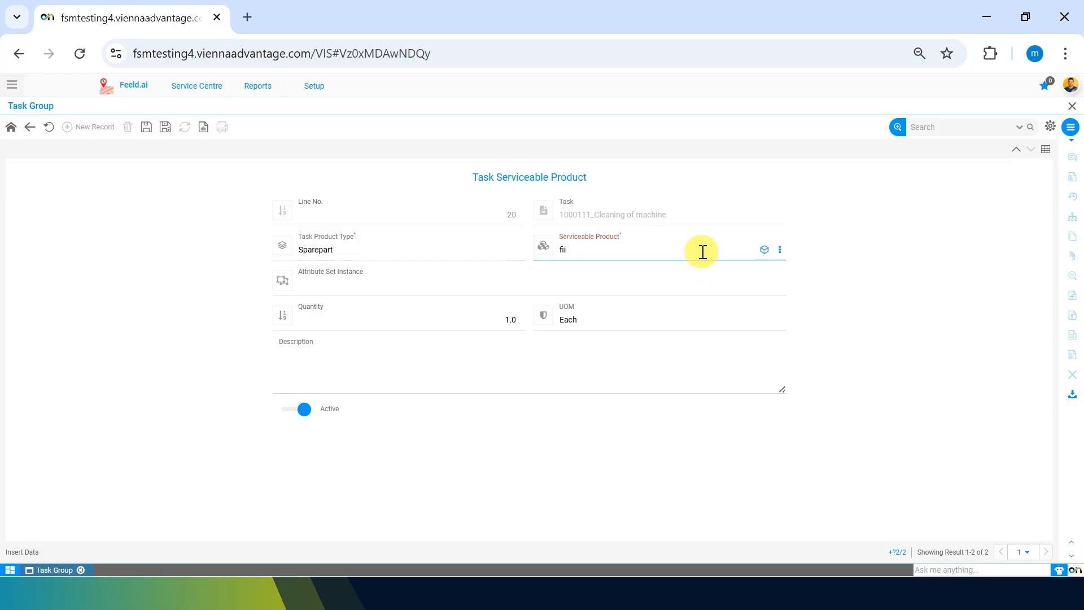
{"action": "type", "text": "lter"}
{"action": "key", "text": "Return"}
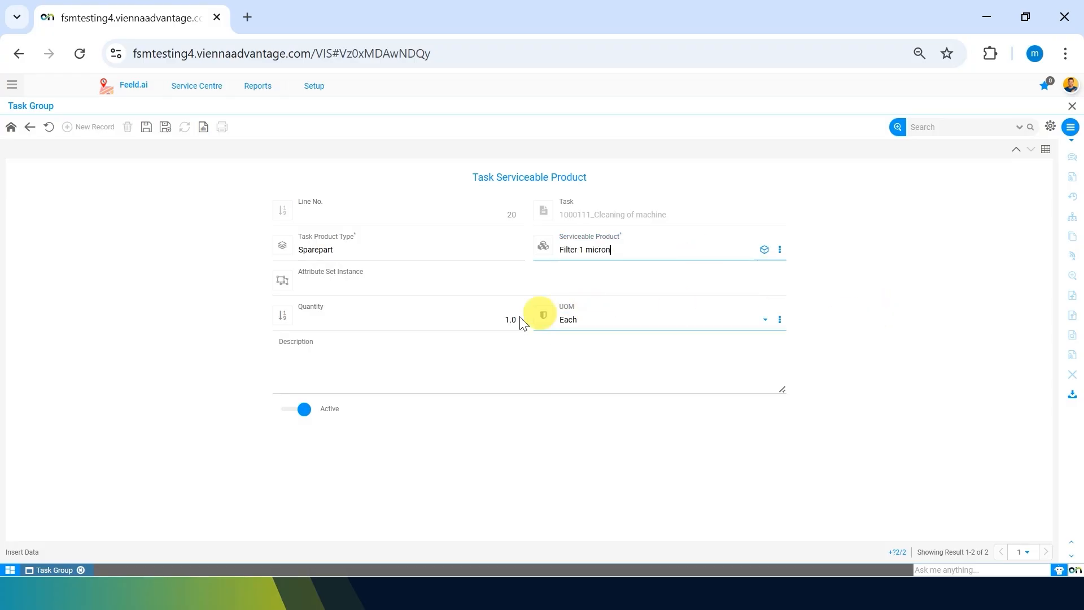
Step: Set the quantity of the 1 micron filter to 2 and save the record
{"action": "left_click", "coordinate": [490, 323]}
{"action": "type", "text": "2"}
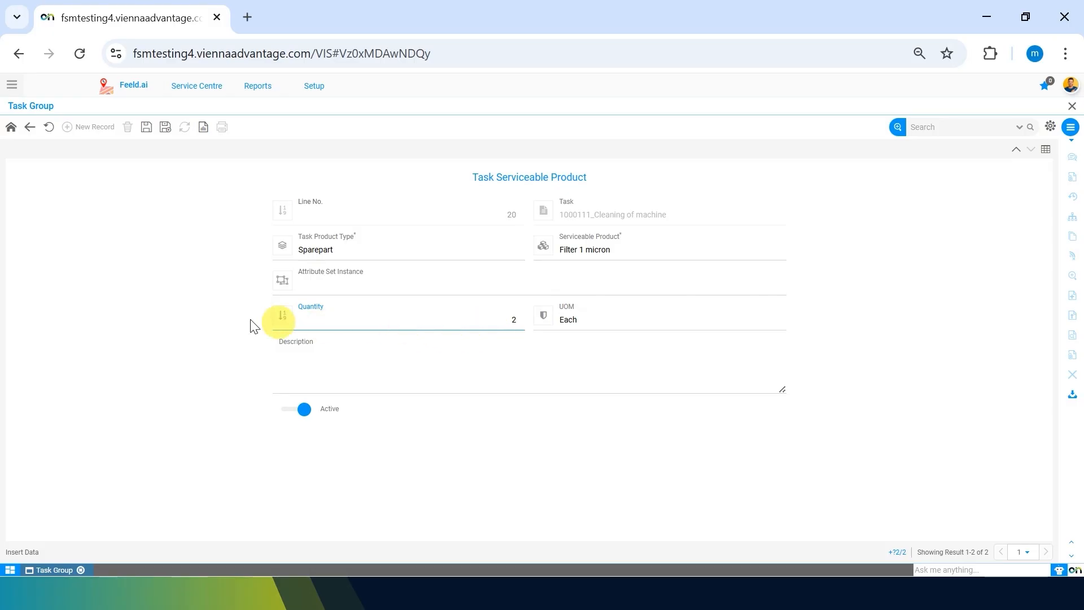
{"action": "left_click", "coordinate": [218, 316]}
{"action": "left_click", "coordinate": [146, 127]}
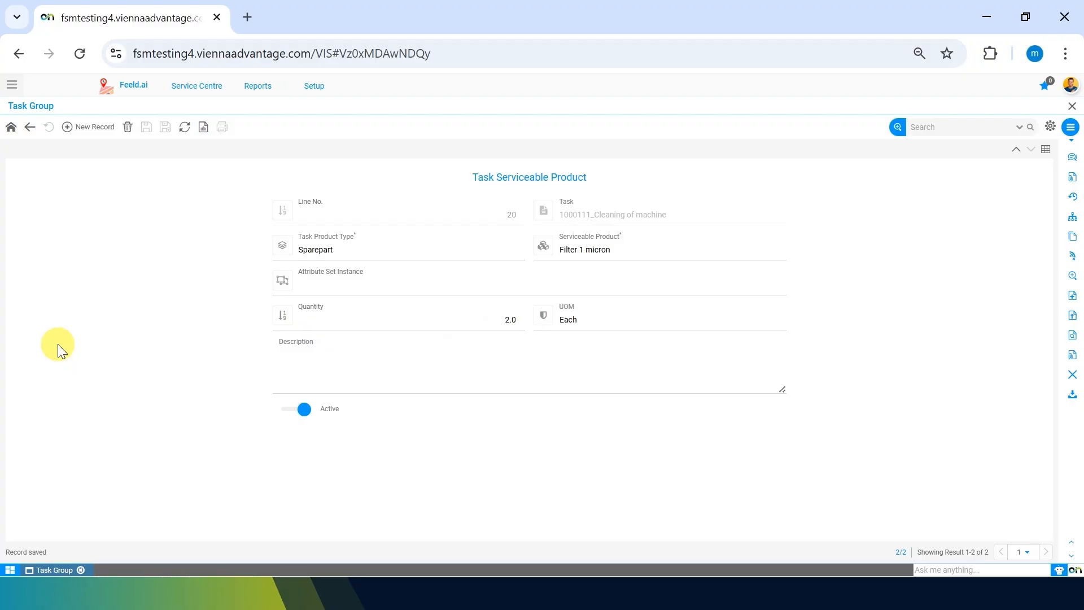
Step: Start a third serviceable product record for the cleaning task with product type Serviceable Product
{"action": "left_click", "coordinate": [81, 132]}
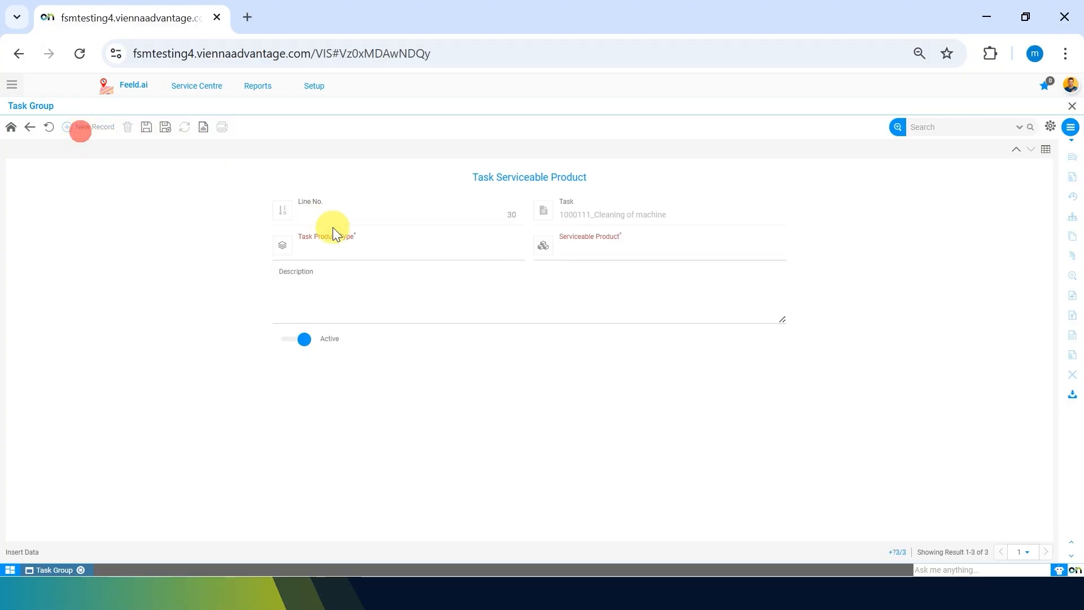
{"action": "left_click", "coordinate": [442, 245]}
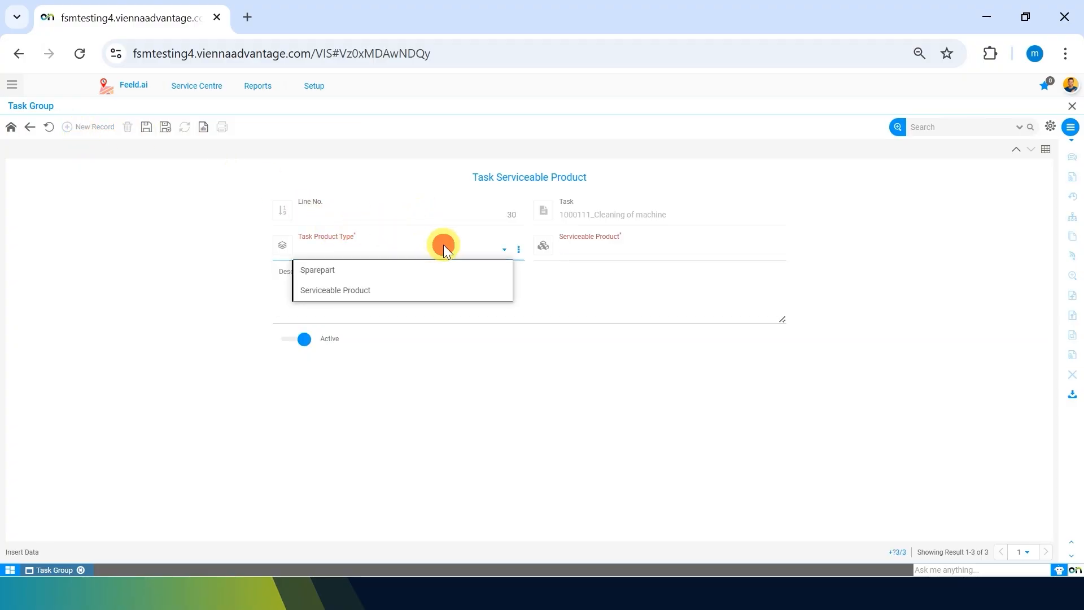
{"action": "left_click", "coordinate": [353, 289]}
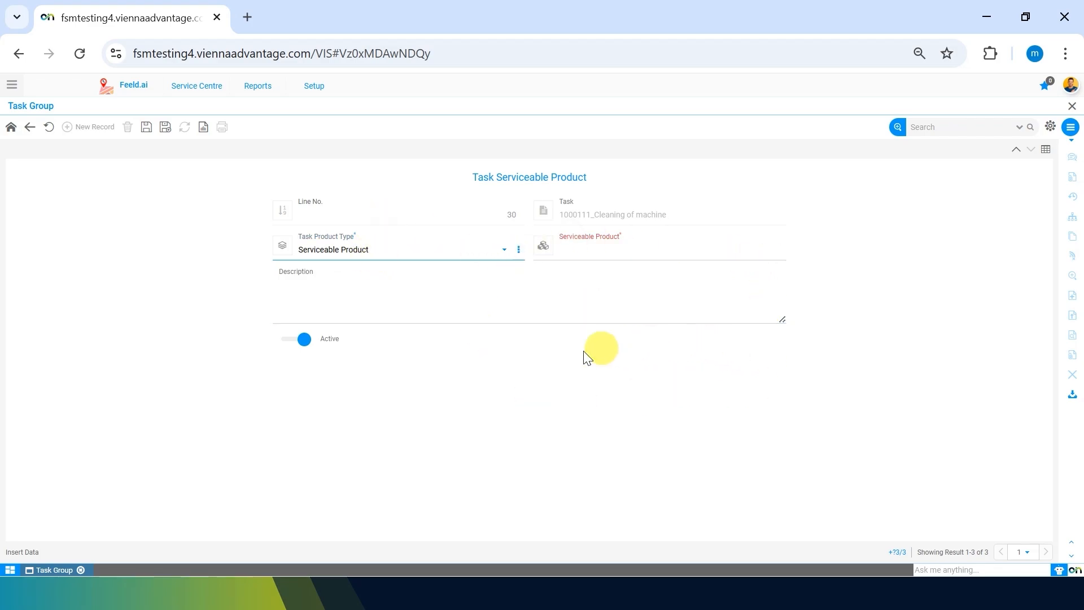
Step: Choose "Coffee Machine-Necta Kalea-Kaapi" as the serviceable product and save the record
{"action": "left_click", "coordinate": [616, 254]}
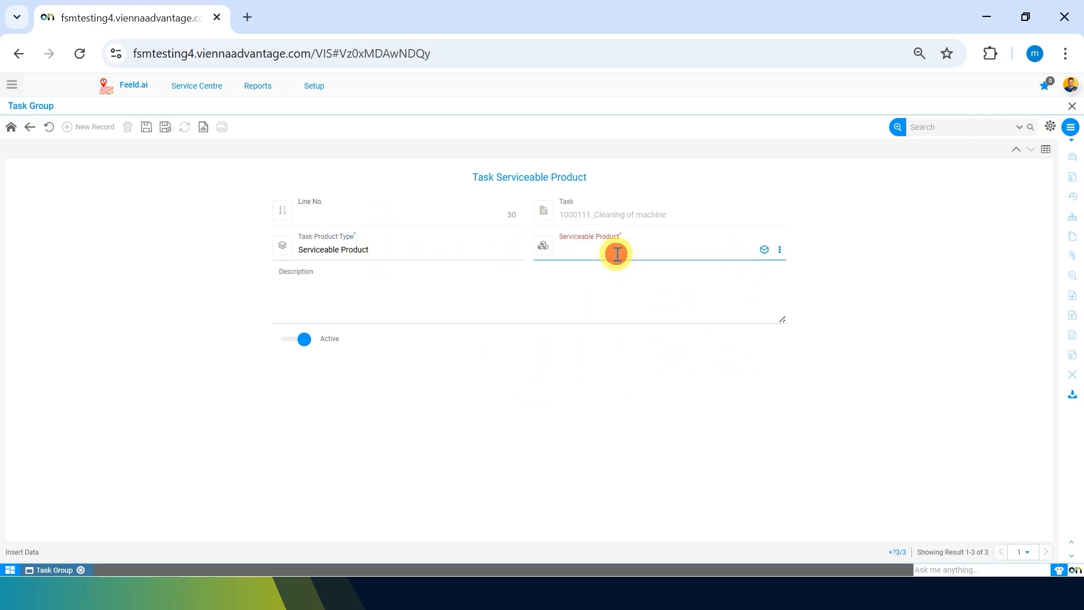
{"action": "type", "text": "c"}
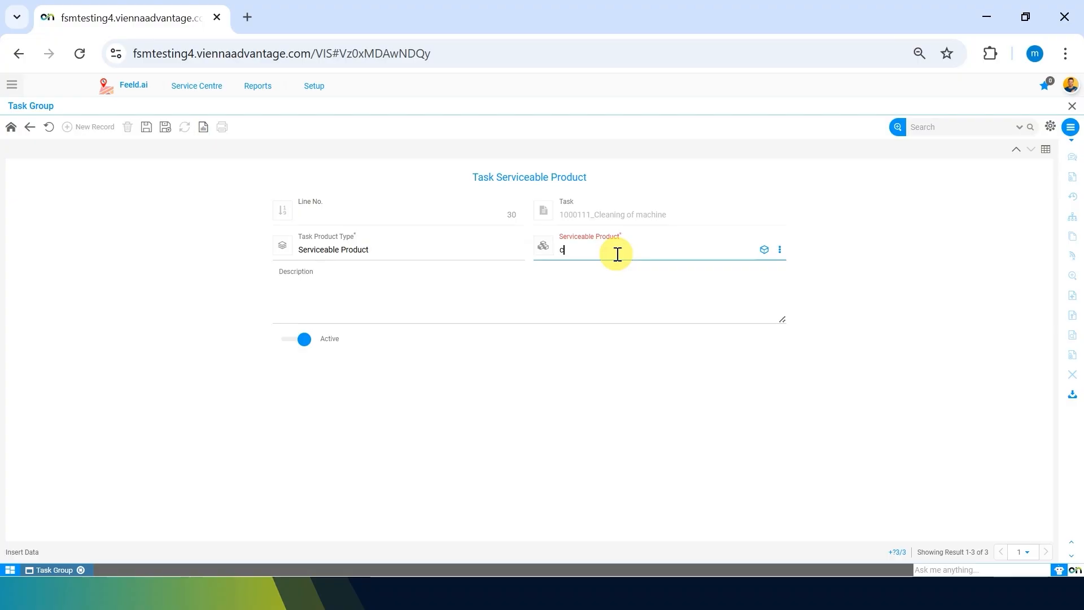
{"action": "type", "text": "offew"}
{"action": "type", "text": "e"}
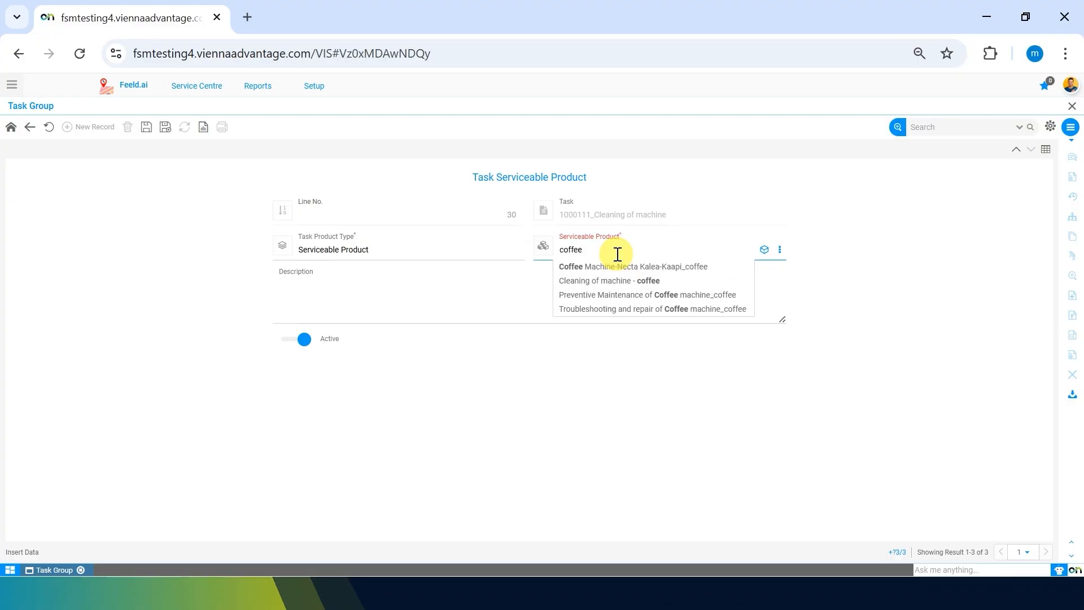
{"action": "key", "text": "Down"}
{"action": "key", "text": "Down"}
{"action": "key", "text": "Up"}
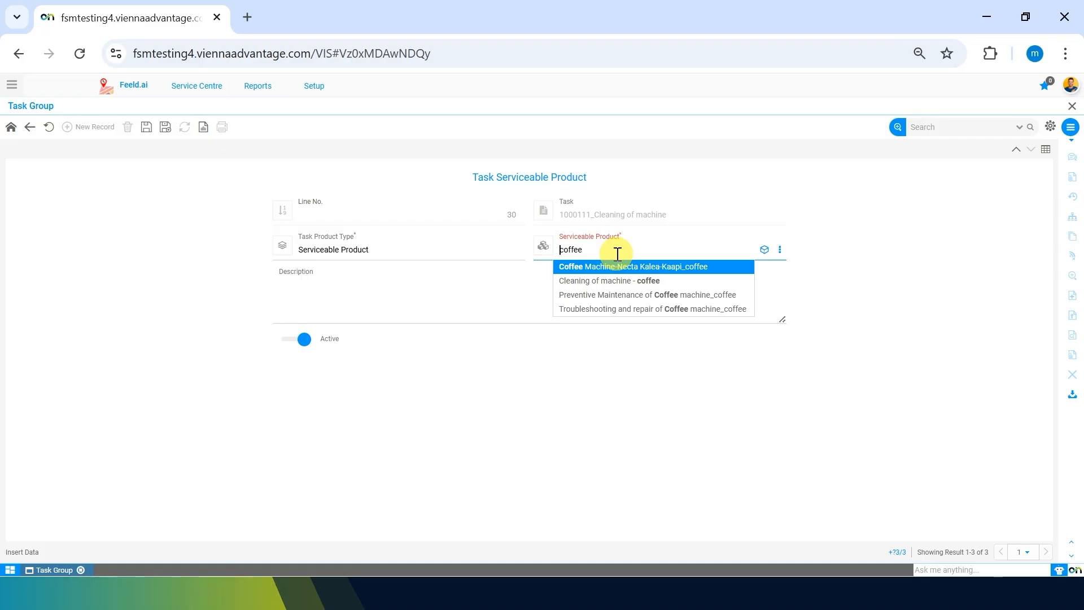
{"action": "key", "text": "Return"}
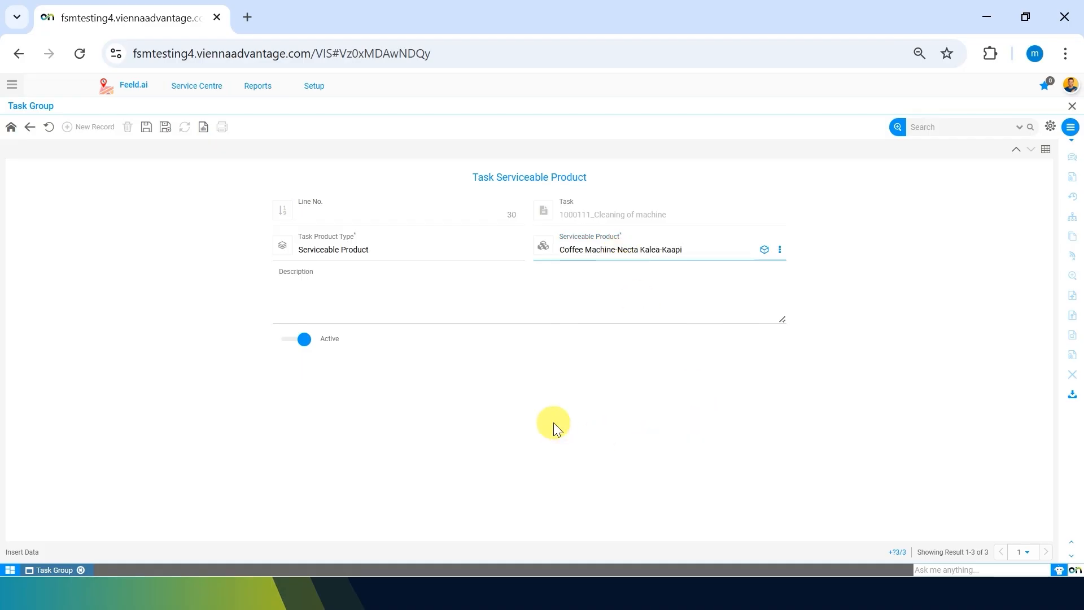
{"action": "left_click", "coordinate": [147, 127]}
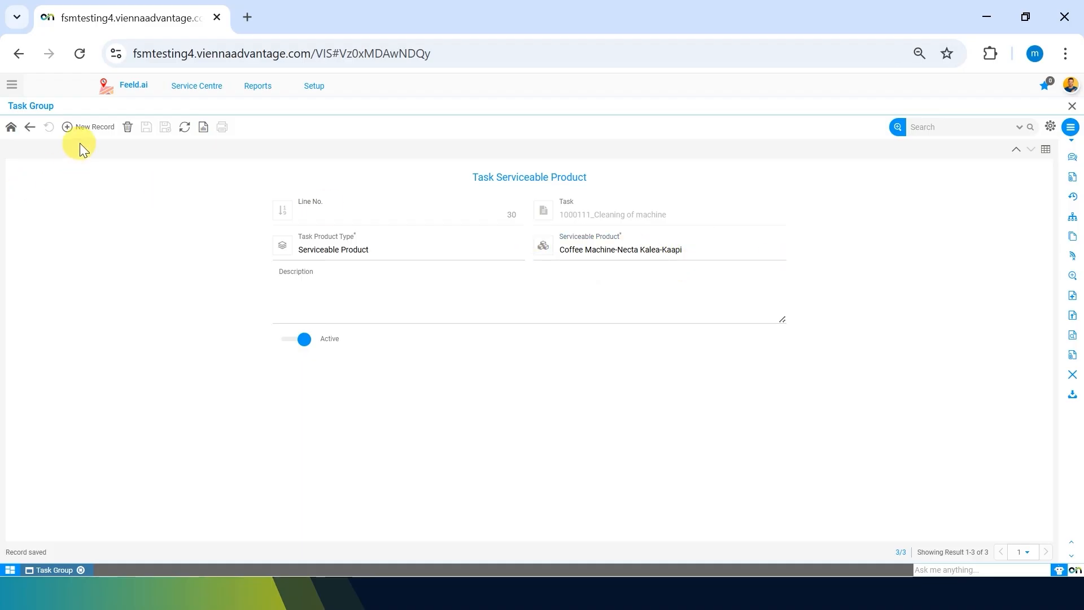
Step: Add and save another record of type Serviceable Product for "Coffe Machine-Melitta Cafina XT6-Kaapi"
{"action": "left_click", "coordinate": [85, 127]}
{"action": "left_click", "coordinate": [359, 244]}
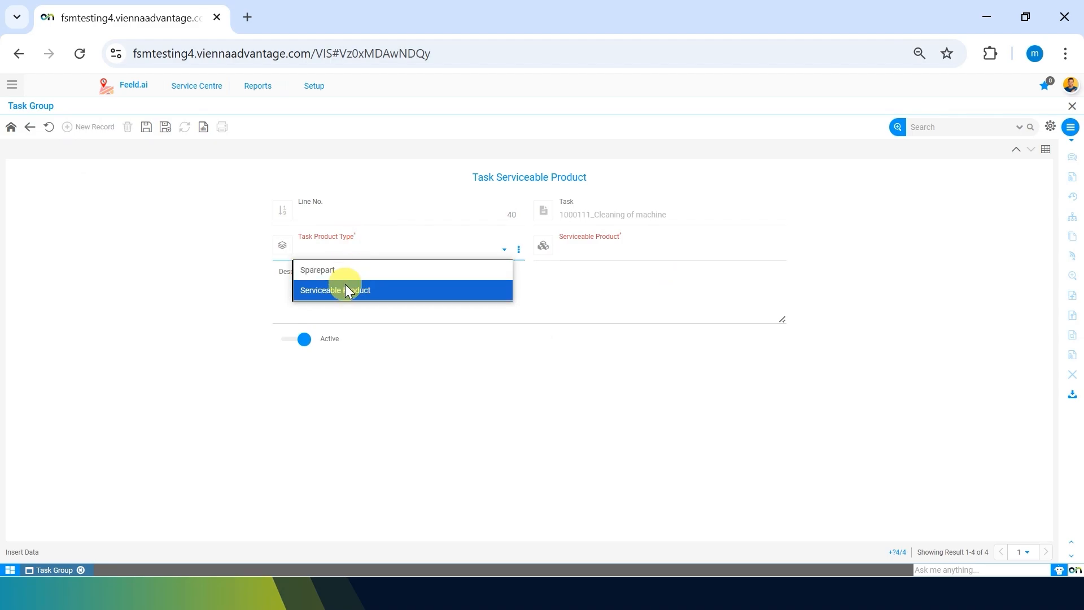
{"action": "left_click", "coordinate": [345, 287]}
{"action": "left_click", "coordinate": [613, 244]}
{"action": "type", "text": "coffe"}
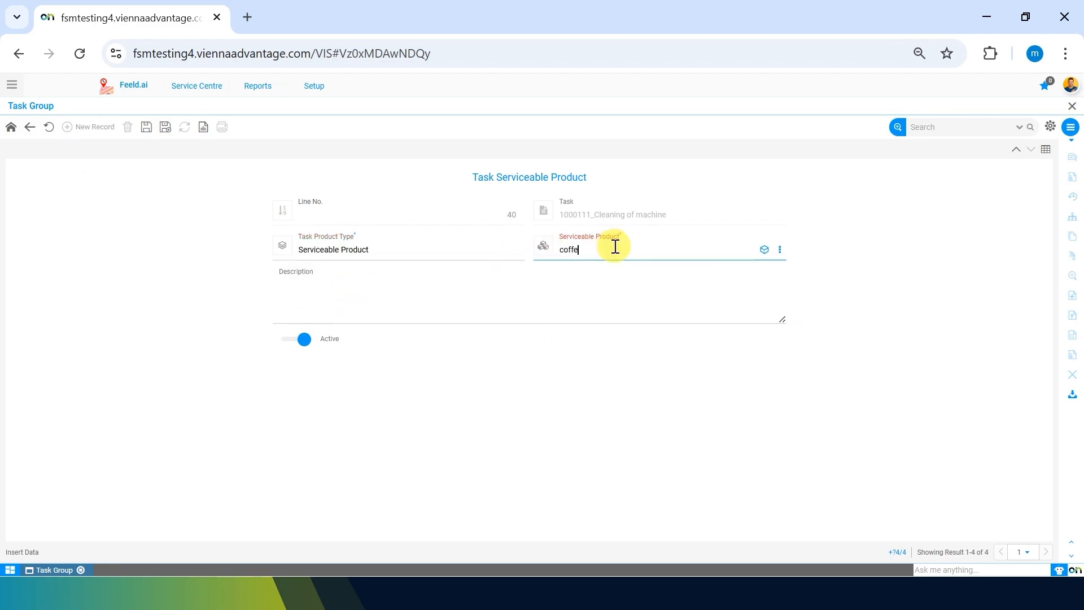
{"action": "left_click", "coordinate": [706, 265]}
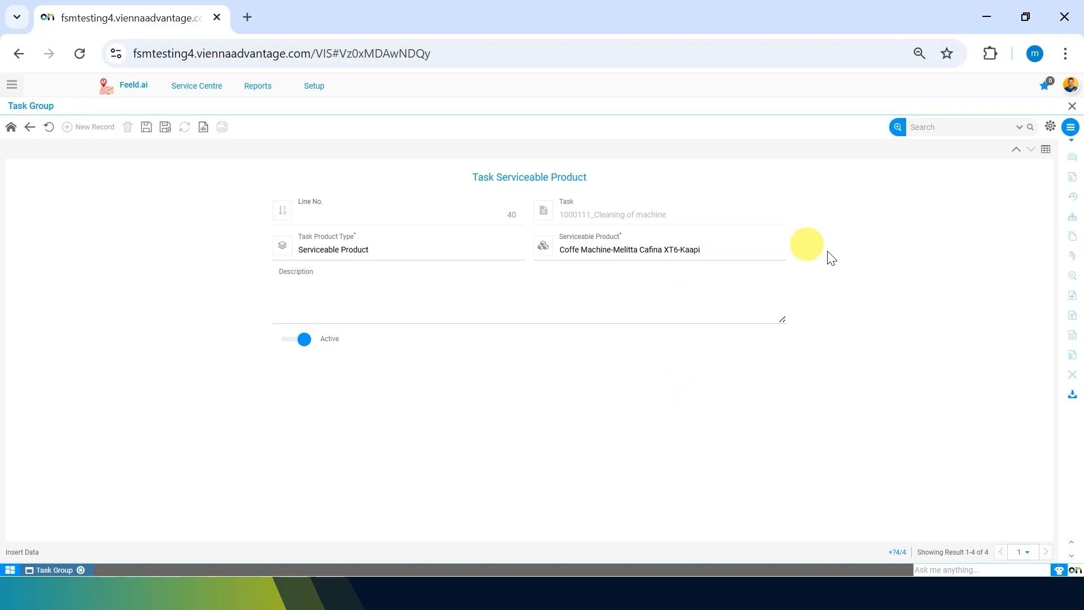
{"action": "left_click", "coordinate": [147, 130]}
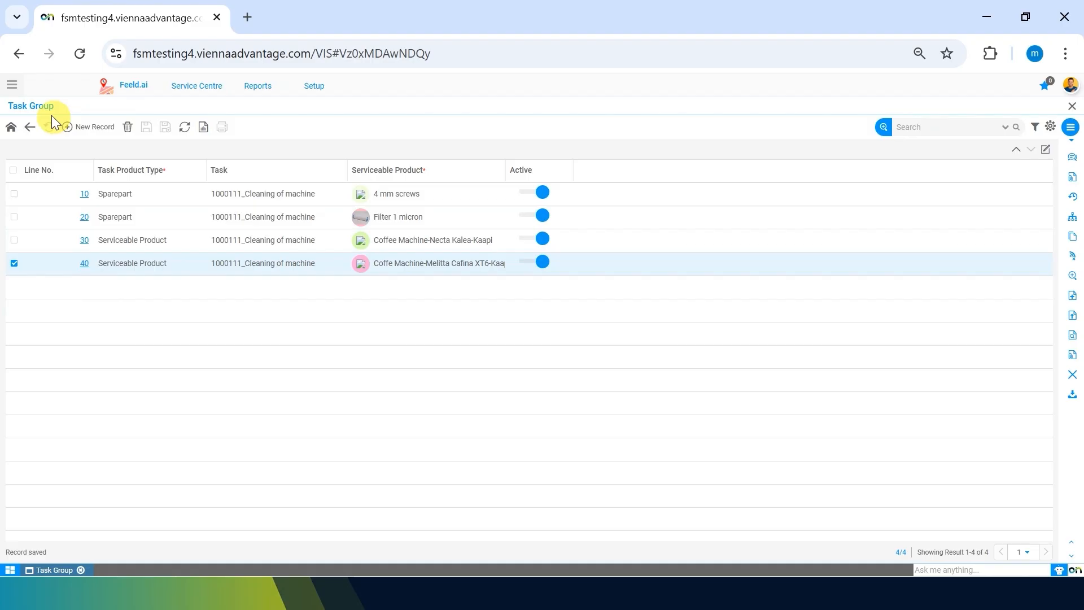
Step: Return to the Cleaning of machine task and start a new record in its skills list
{"action": "left_click", "coordinate": [29, 127]}
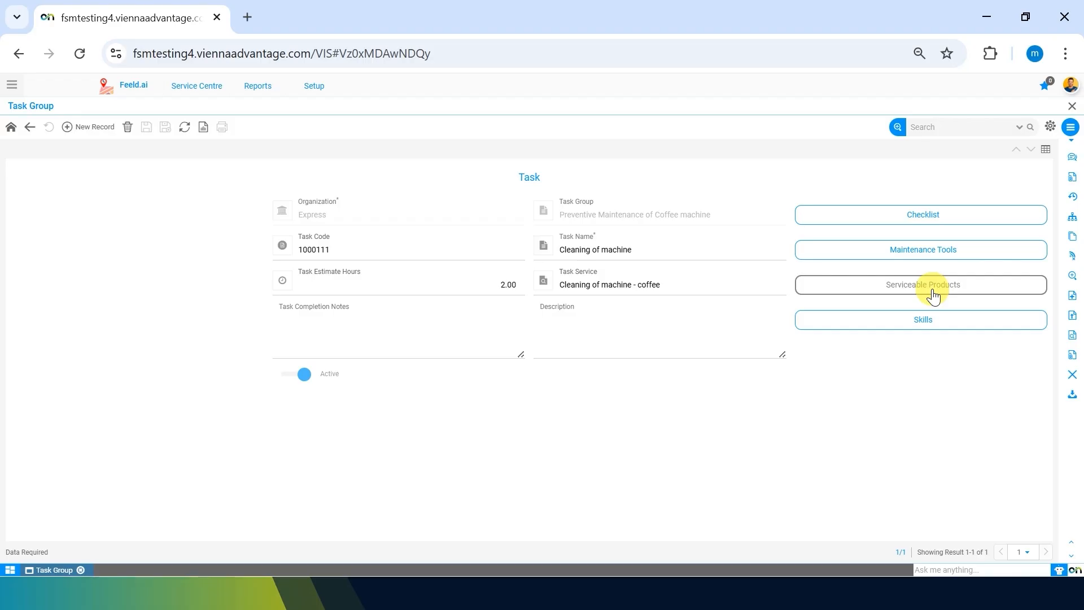
{"action": "left_click", "coordinate": [915, 319]}
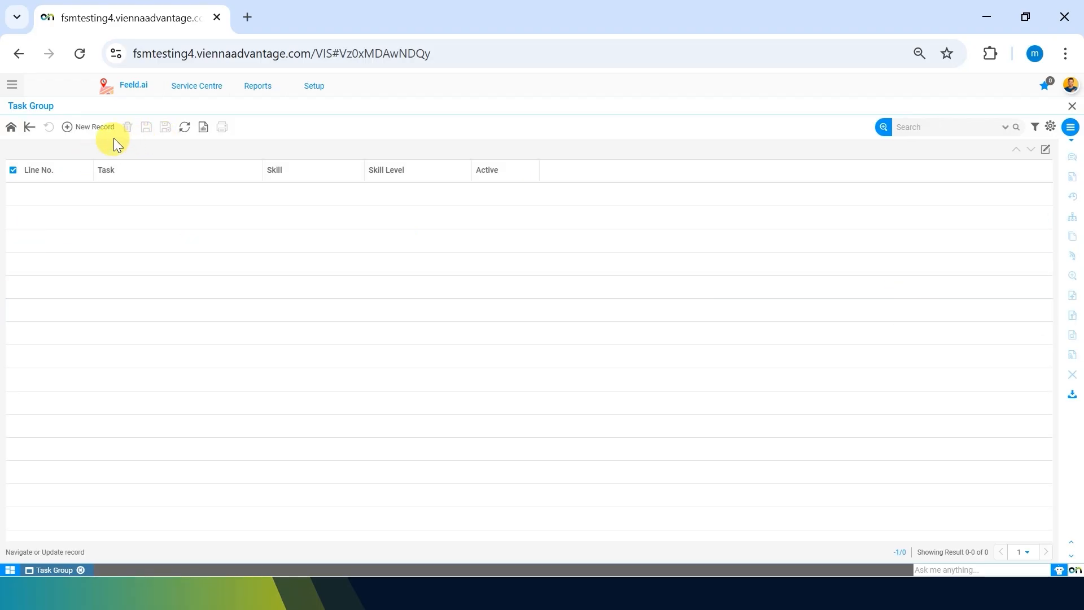
{"action": "left_click", "coordinate": [92, 133]}
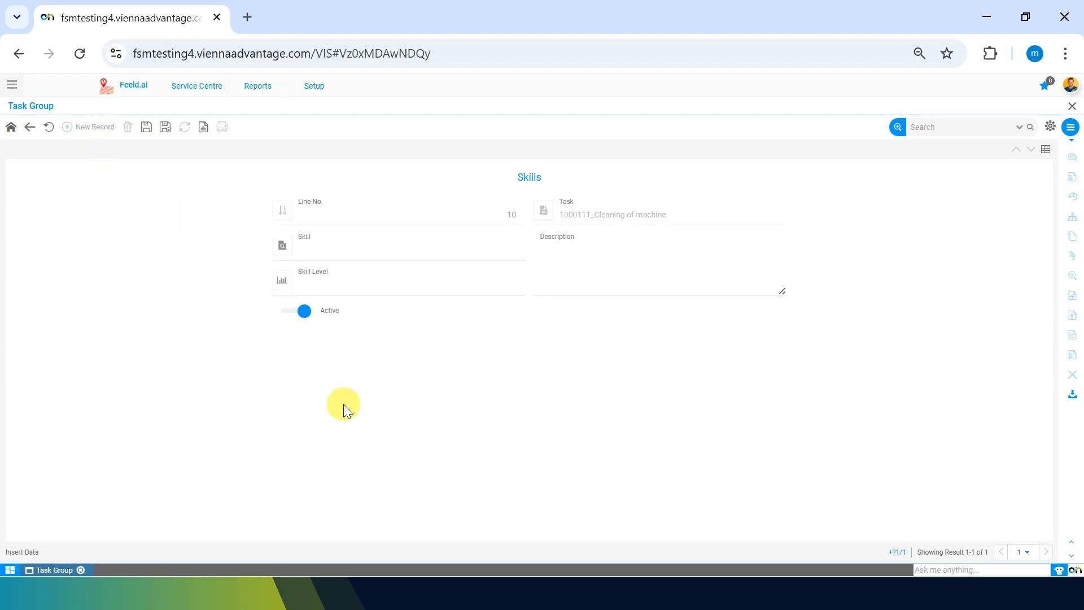
Step: Set the skill to Mechanical with skill level Expert and save the record
{"action": "left_click", "coordinate": [351, 256]}
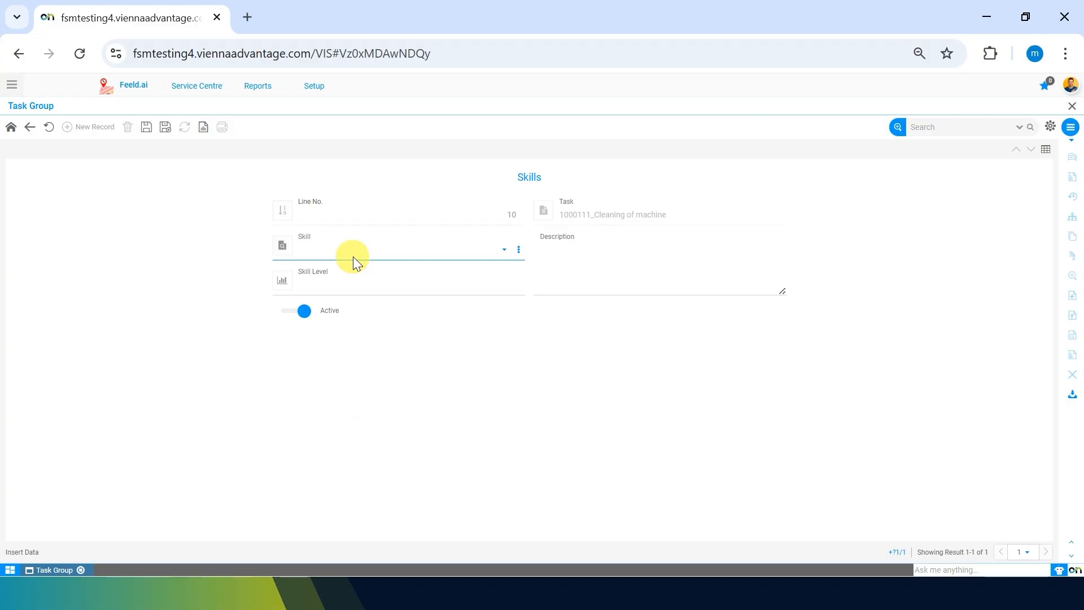
{"action": "left_click", "coordinate": [358, 252]}
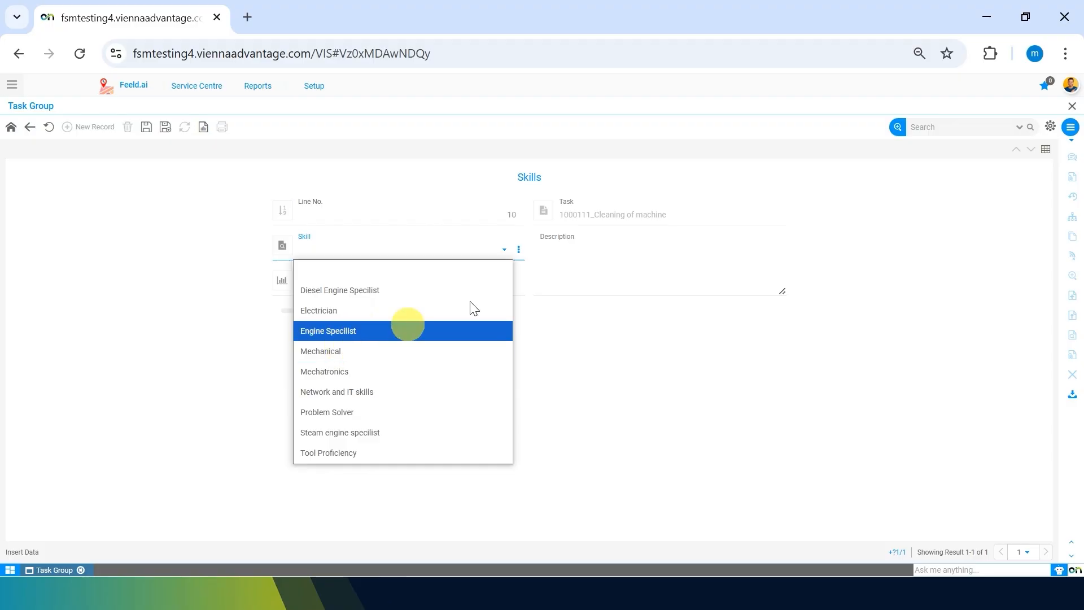
{"action": "left_click", "coordinate": [351, 352]}
{"action": "left_click", "coordinate": [327, 283]}
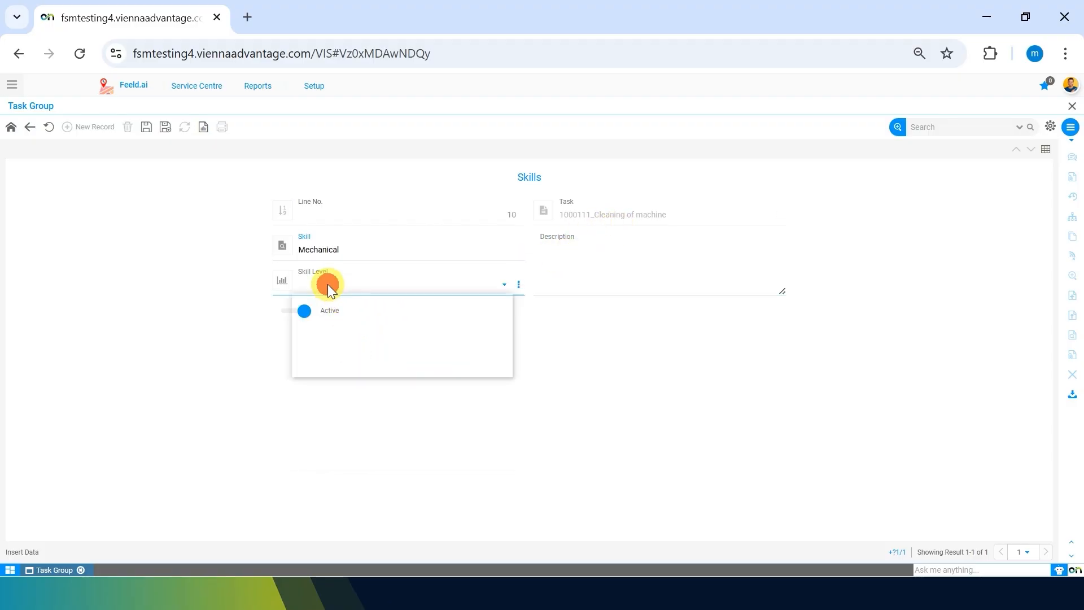
{"action": "left_click", "coordinate": [327, 367]}
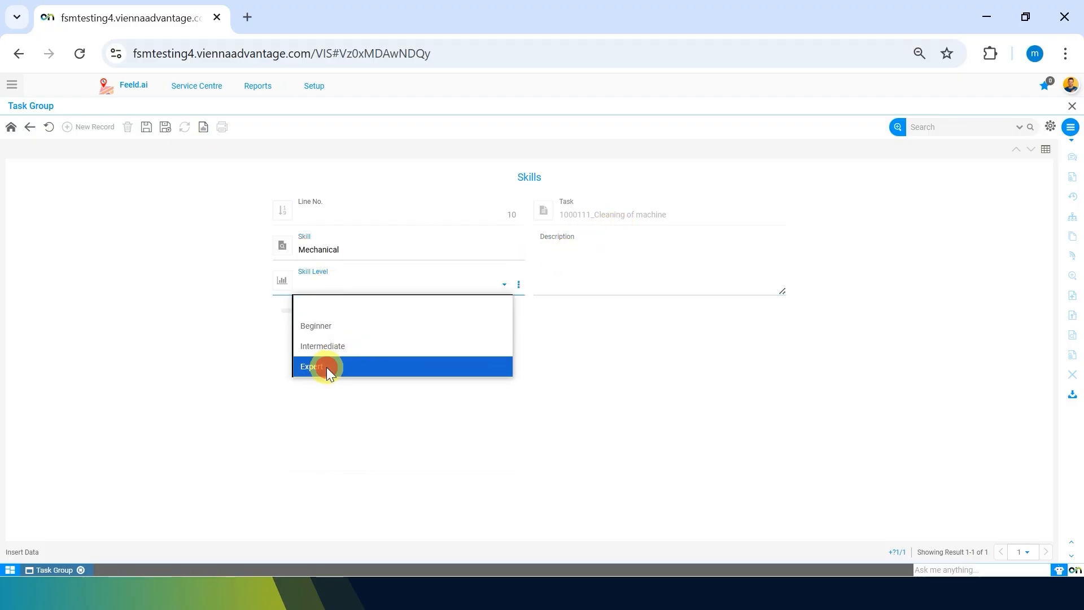
{"action": "left_click", "coordinate": [146, 126]}
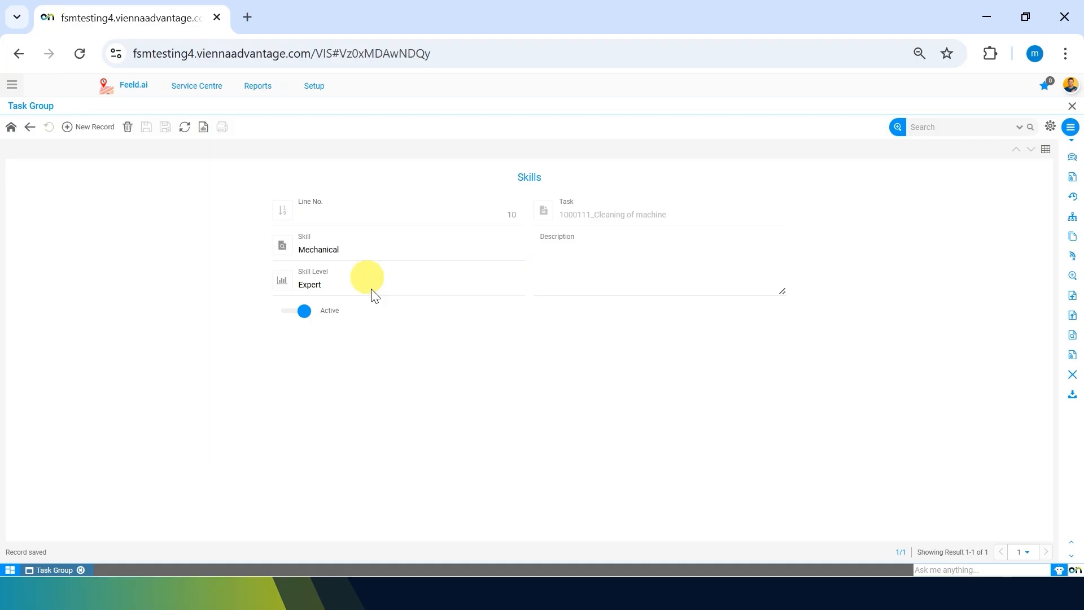
Step: Add a second skill record for Electrician with skill level Beginner and save it
{"action": "left_click", "coordinate": [77, 128]}
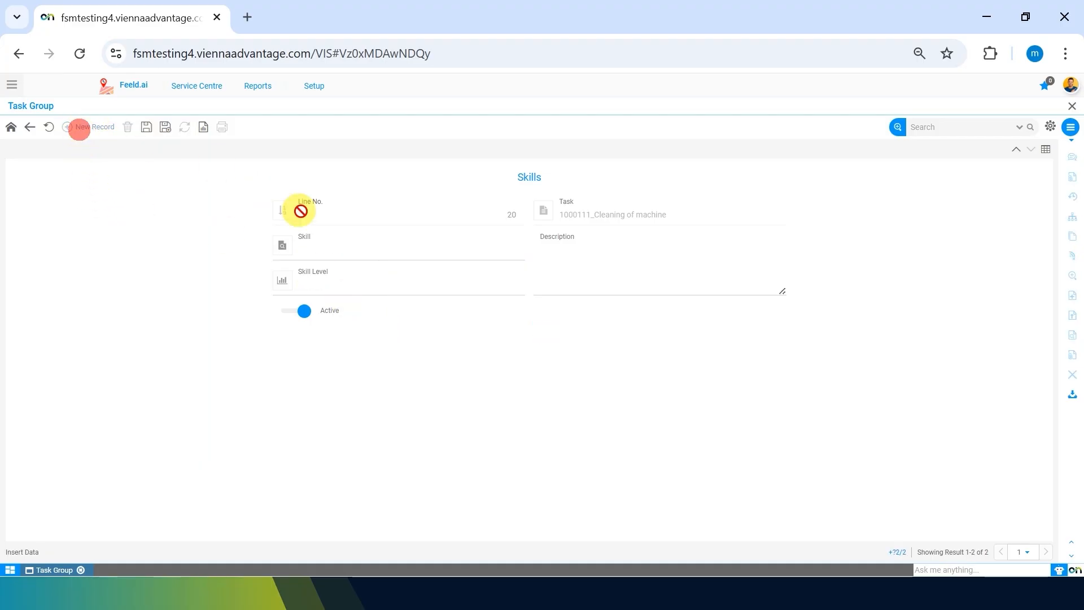
{"action": "left_click", "coordinate": [340, 249]}
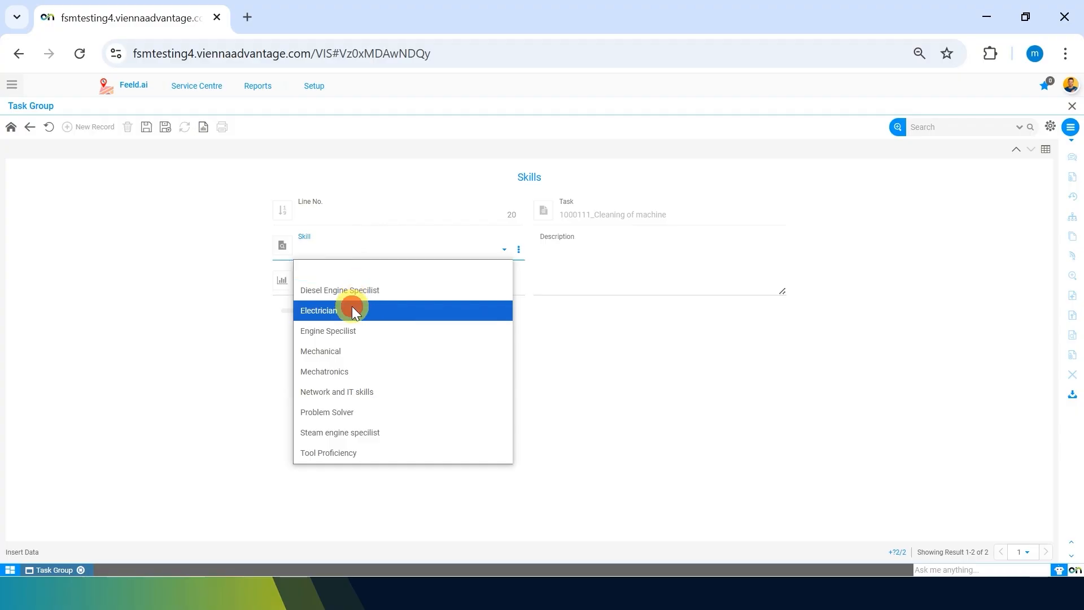
{"action": "left_click", "coordinate": [351, 310]}
{"action": "left_click", "coordinate": [334, 283]}
{"action": "left_click", "coordinate": [330, 333]}
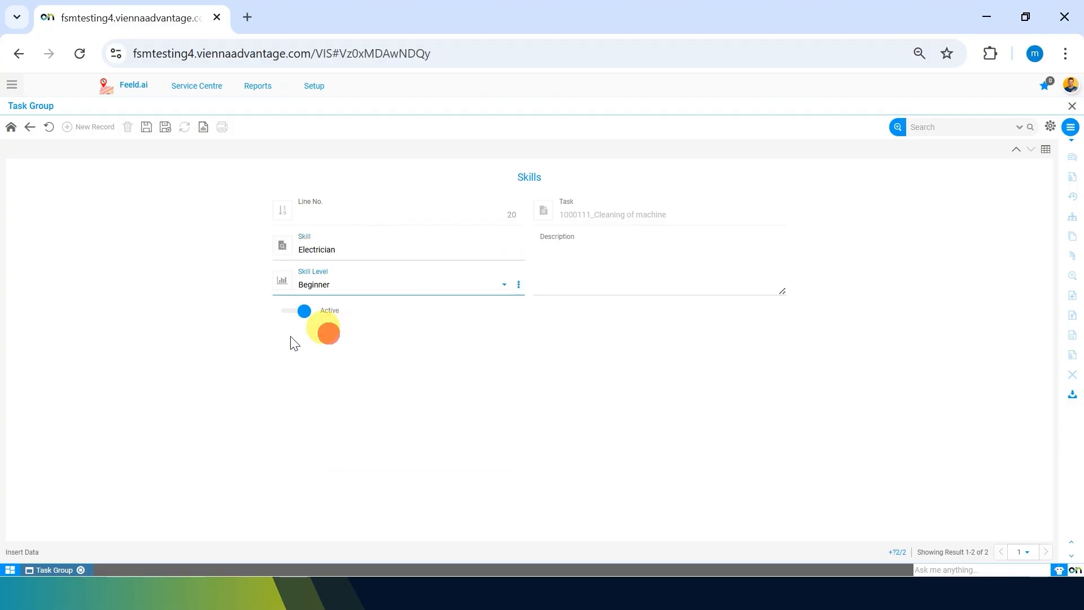
{"action": "left_click", "coordinate": [148, 133]}
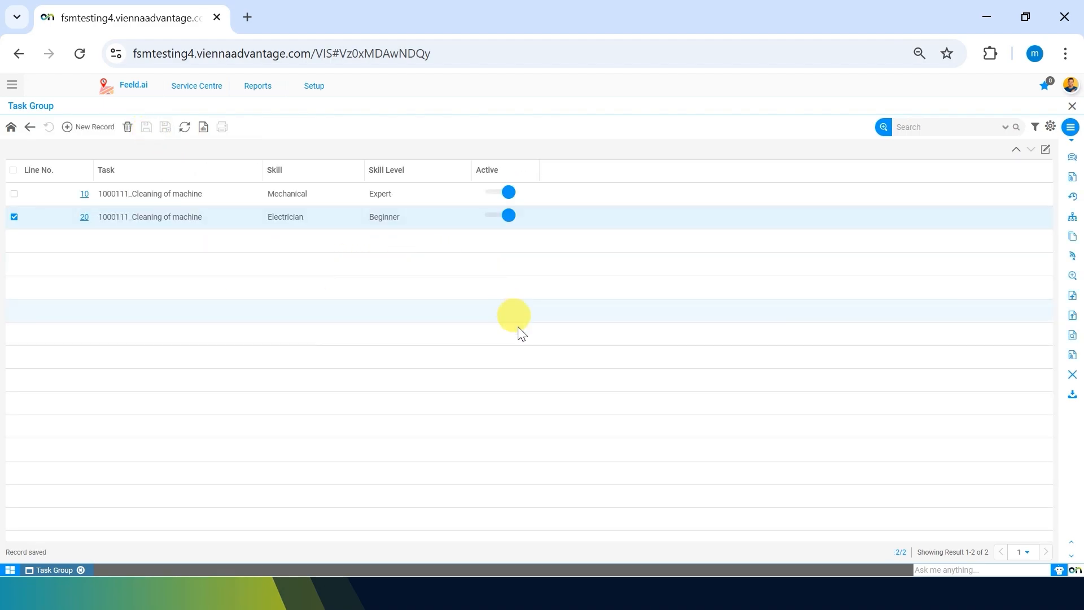
Step: Create a second task in the task group named "Lubrication" with 1.00 estimated hours and save it
{"action": "left_click", "coordinate": [31, 129]}
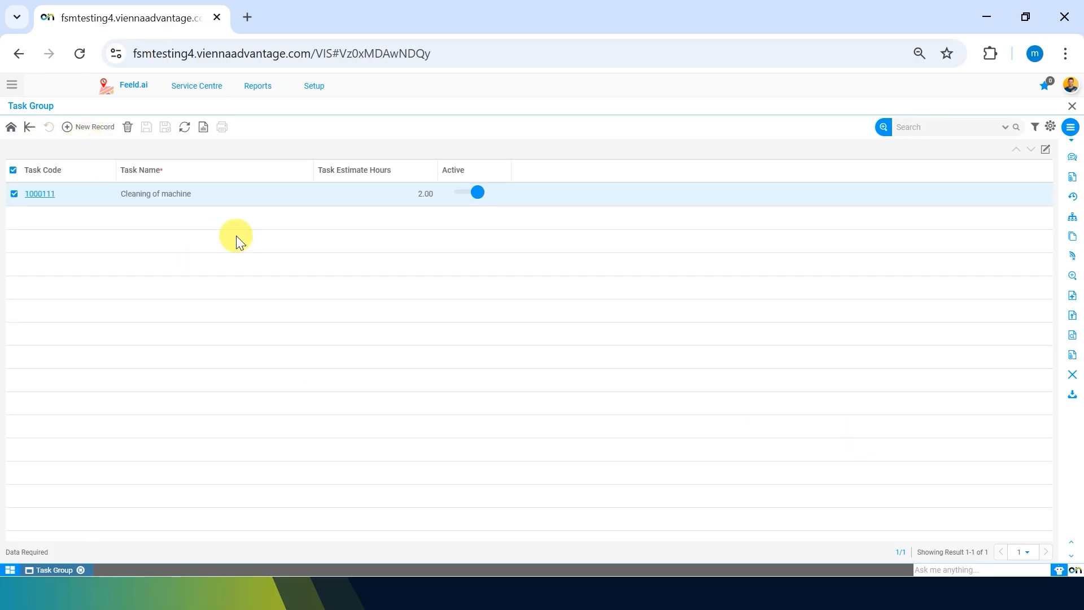
{"action": "left_click", "coordinate": [73, 127]}
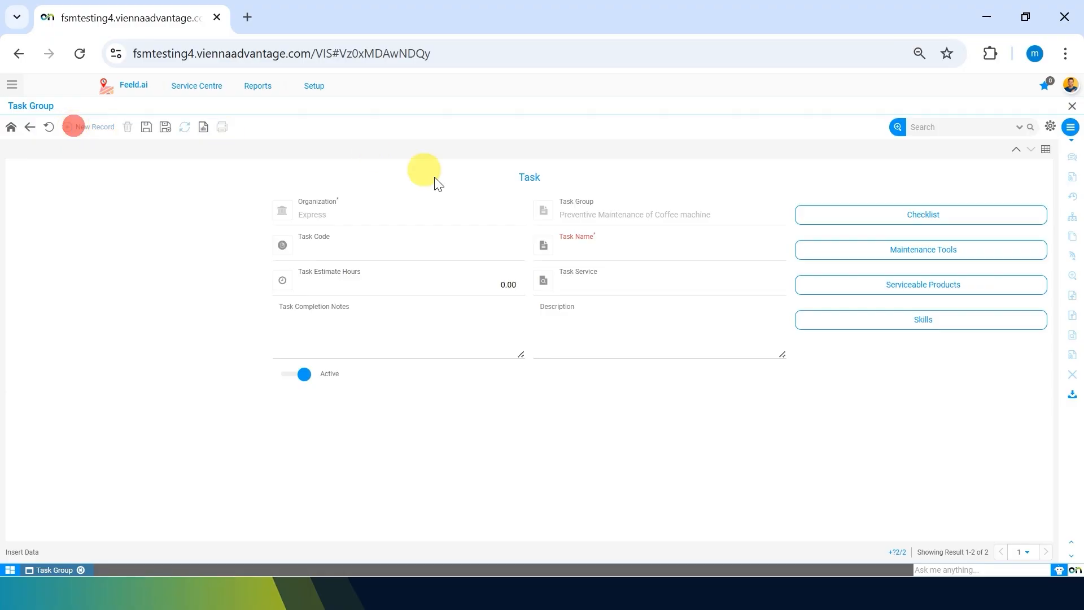
{"action": "left_click", "coordinate": [584, 246]}
{"action": "type", "text": "Lu"}
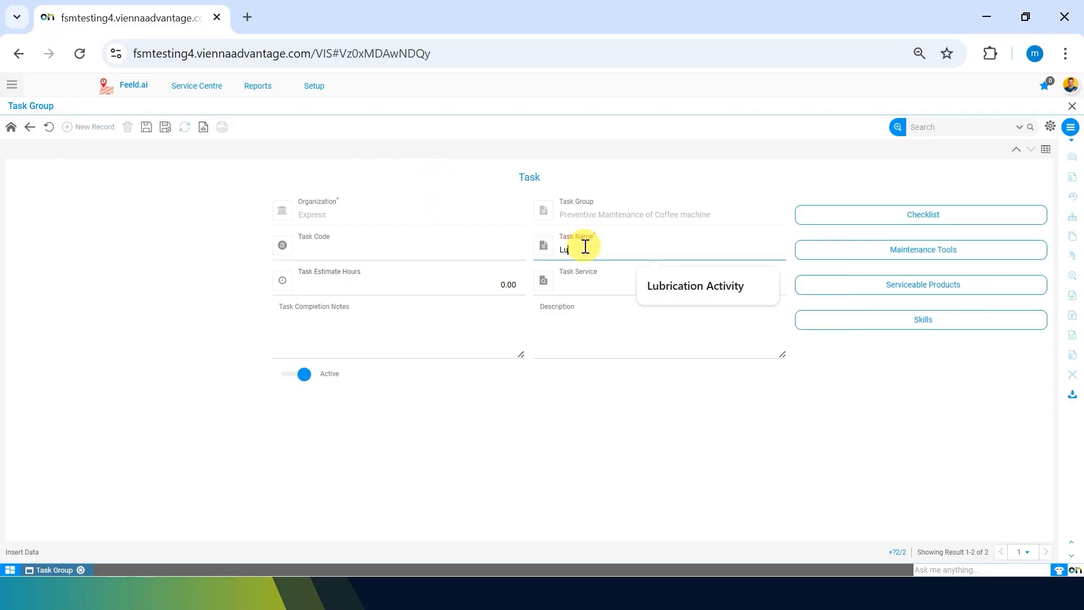
{"action": "type", "text": "brication"}
{"action": "left_click", "coordinate": [516, 458]}
{"action": "left_click", "coordinate": [504, 286]}
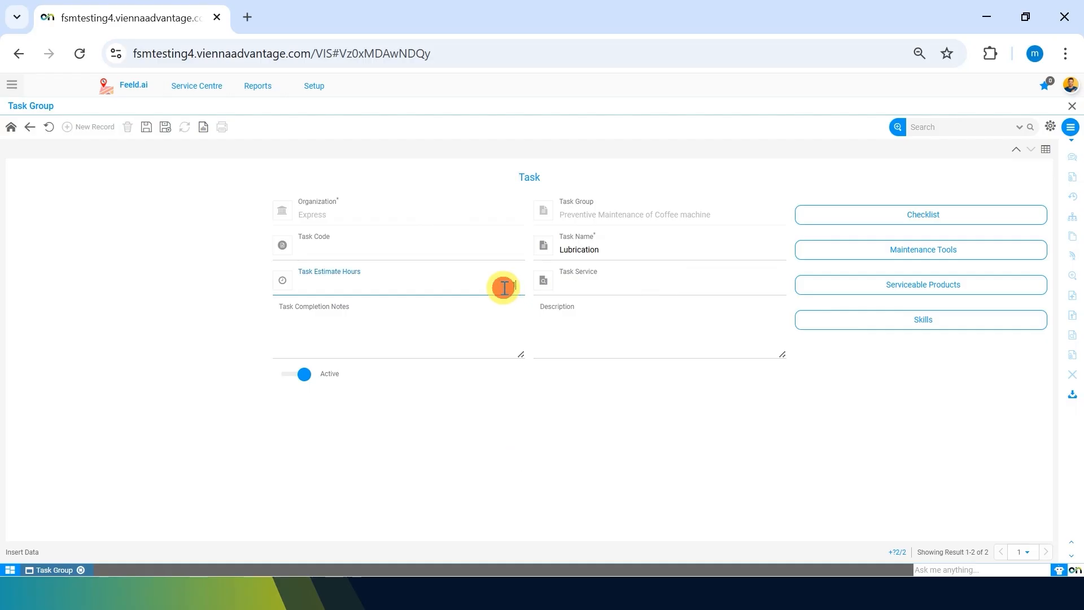
{"action": "left_click", "coordinate": [479, 442]}
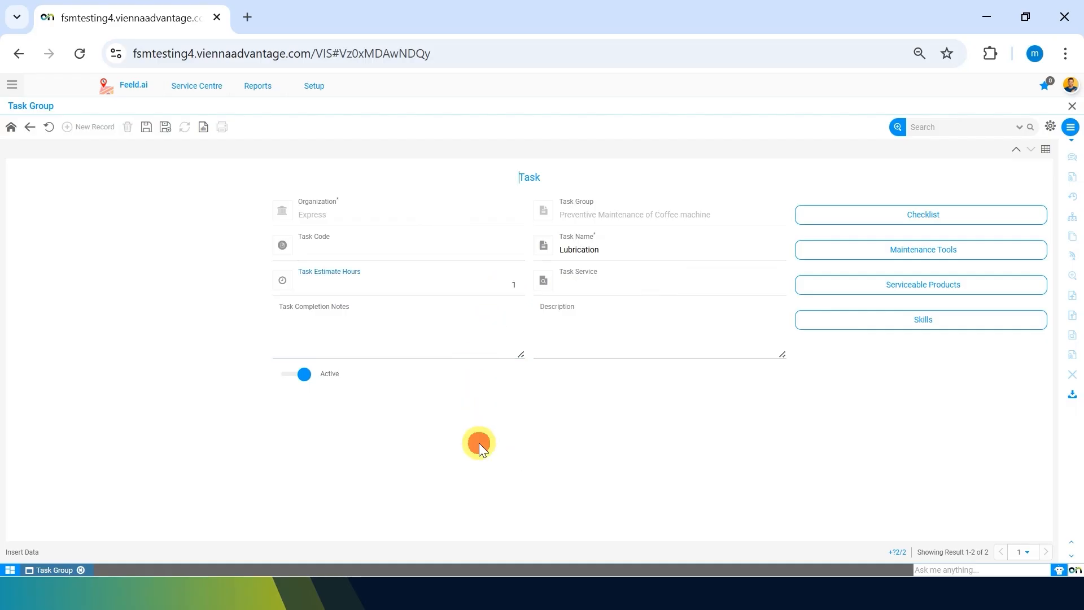
{"action": "left_click", "coordinate": [146, 126]}
Step: Assign "Lubrication Services" as the task service of the Lubrication task and save the record
{"action": "left_click", "coordinate": [621, 287]}
{"action": "type", "text": "lubrica"}
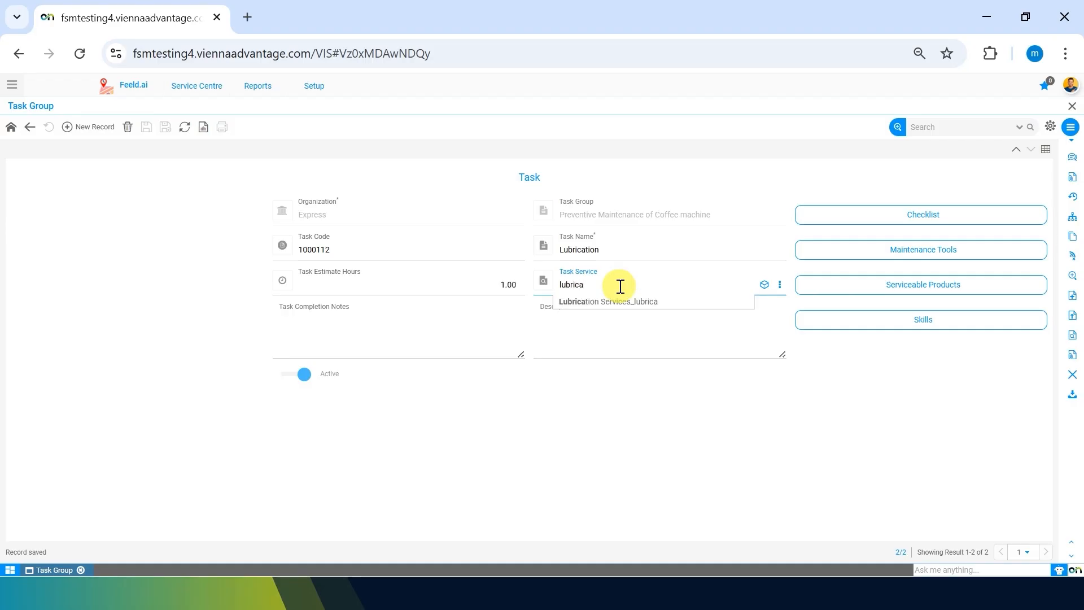
{"action": "key", "text": "Down"}
{"action": "key", "text": "Return"}
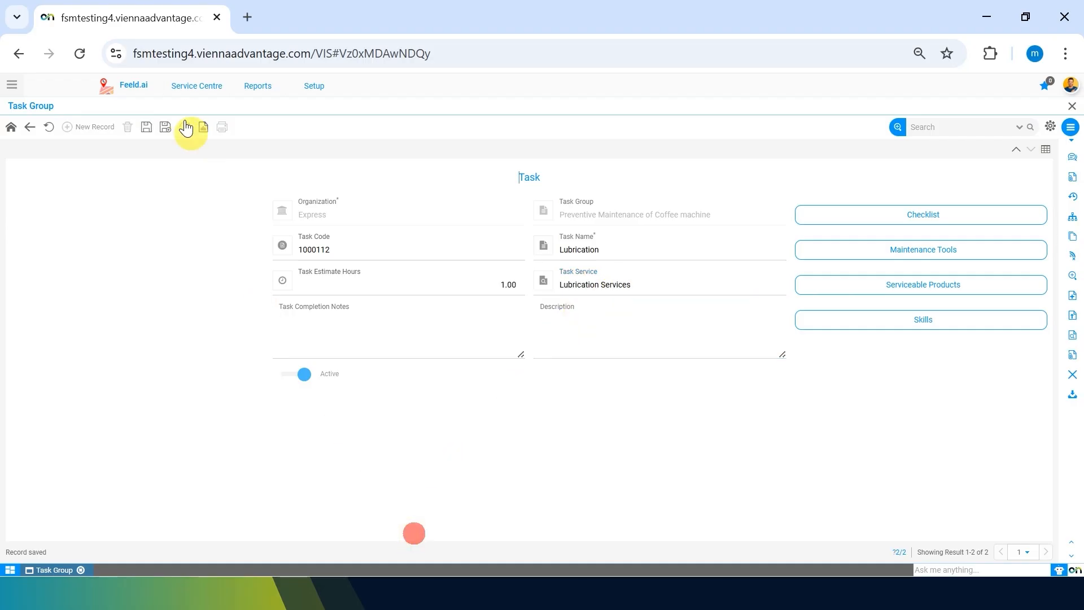
{"action": "left_click", "coordinate": [146, 127]}
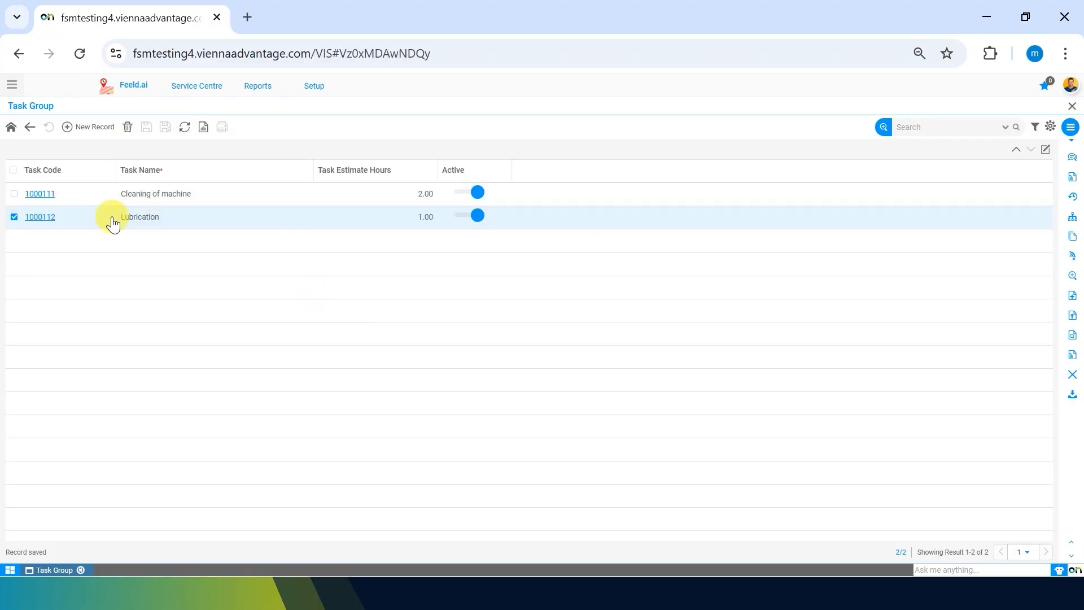
Step: Add the checklist item "Use mobil 460 oil" with expected result "Used mobil 460" to the Lubrication task and save it
{"action": "left_click", "coordinate": [28, 216]}
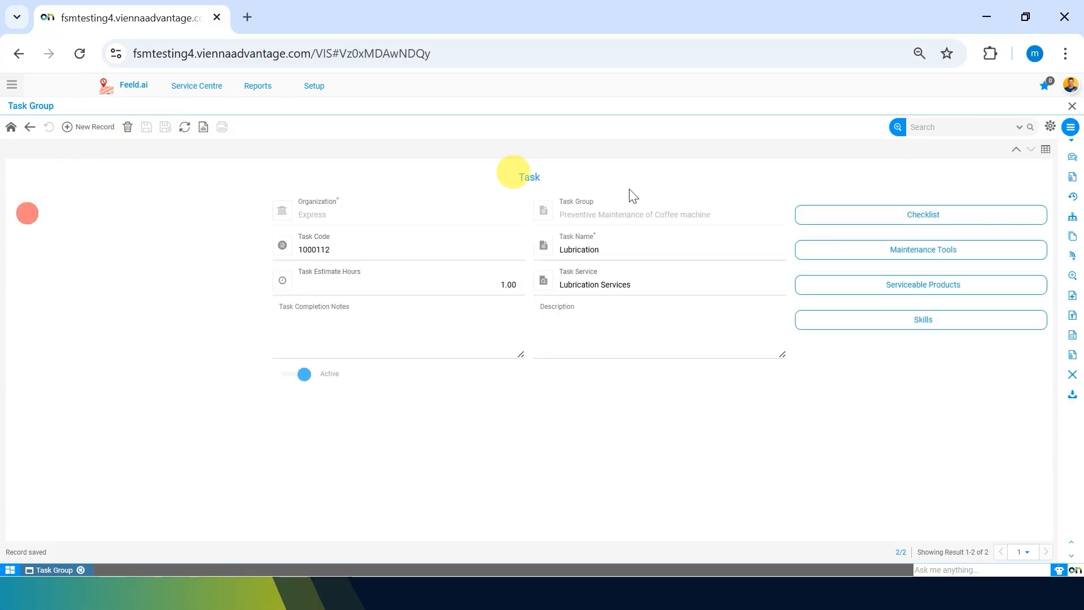
{"action": "left_click", "coordinate": [879, 219]}
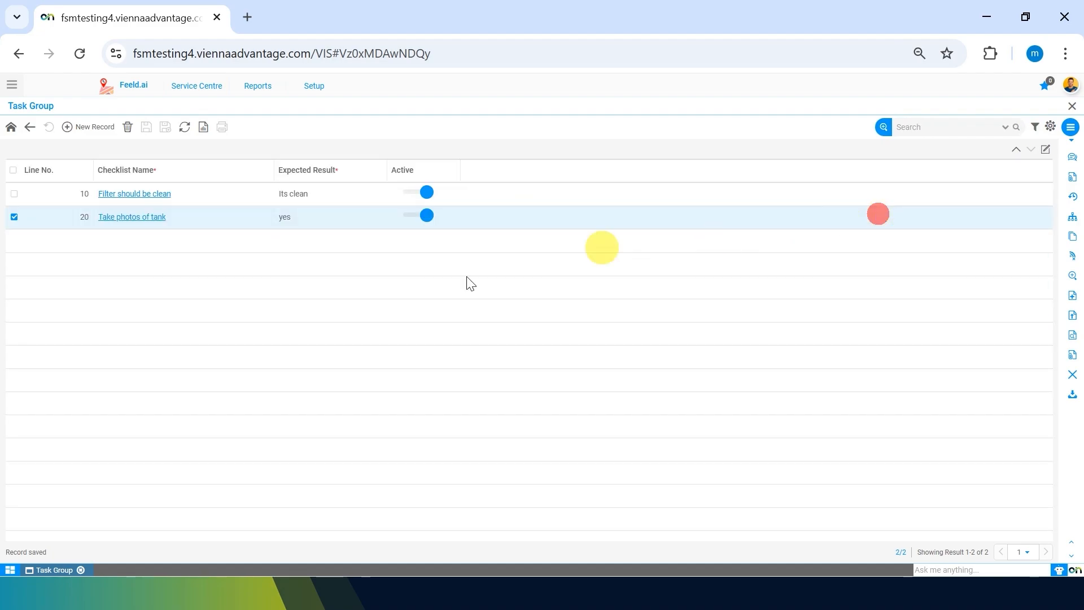
{"action": "left_click", "coordinate": [77, 130]}
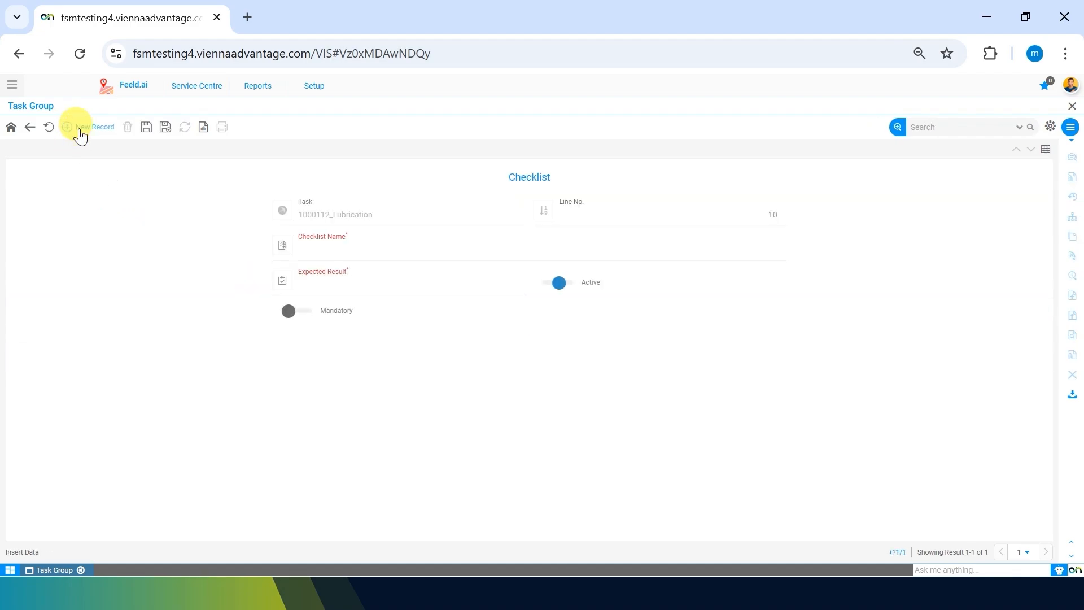
{"action": "left_click", "coordinate": [383, 253]}
{"action": "left_click", "coordinate": [164, 368]}
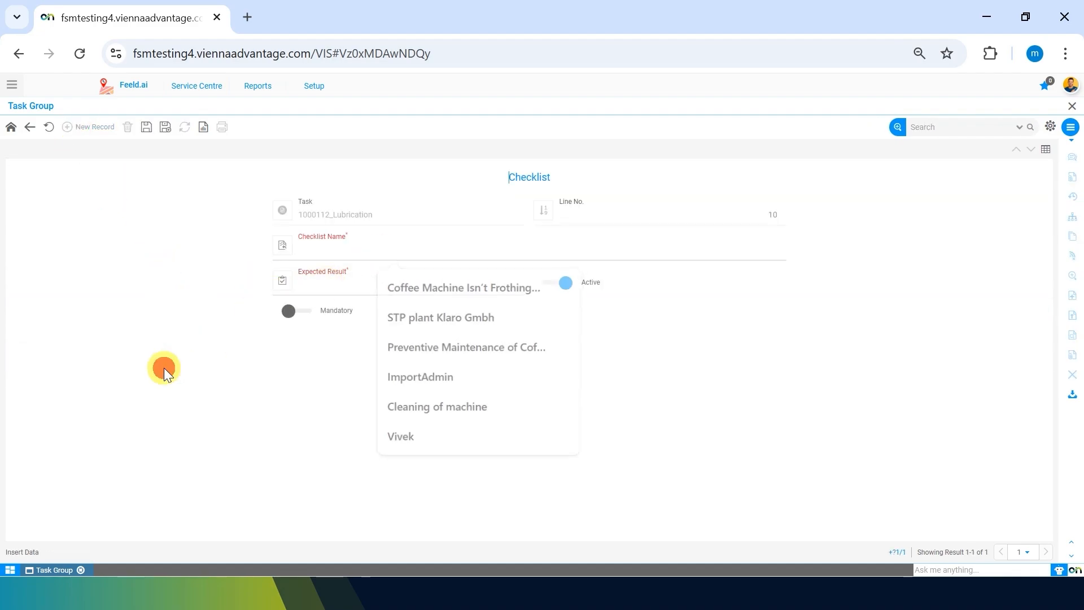
{"action": "left_click", "coordinate": [346, 241]}
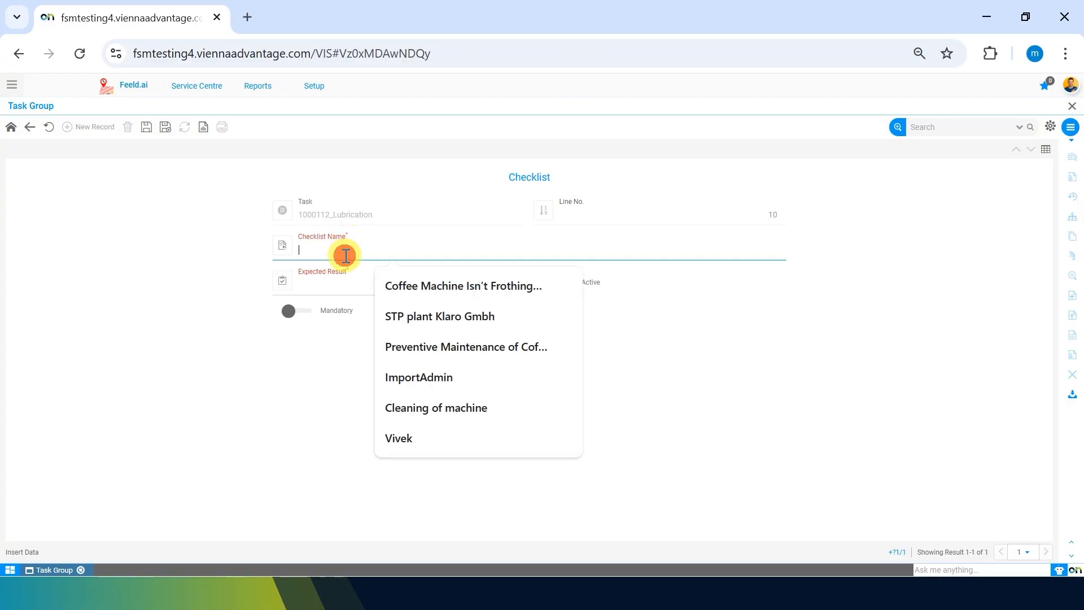
{"action": "type", "text": "Use mobil 460 oil"}
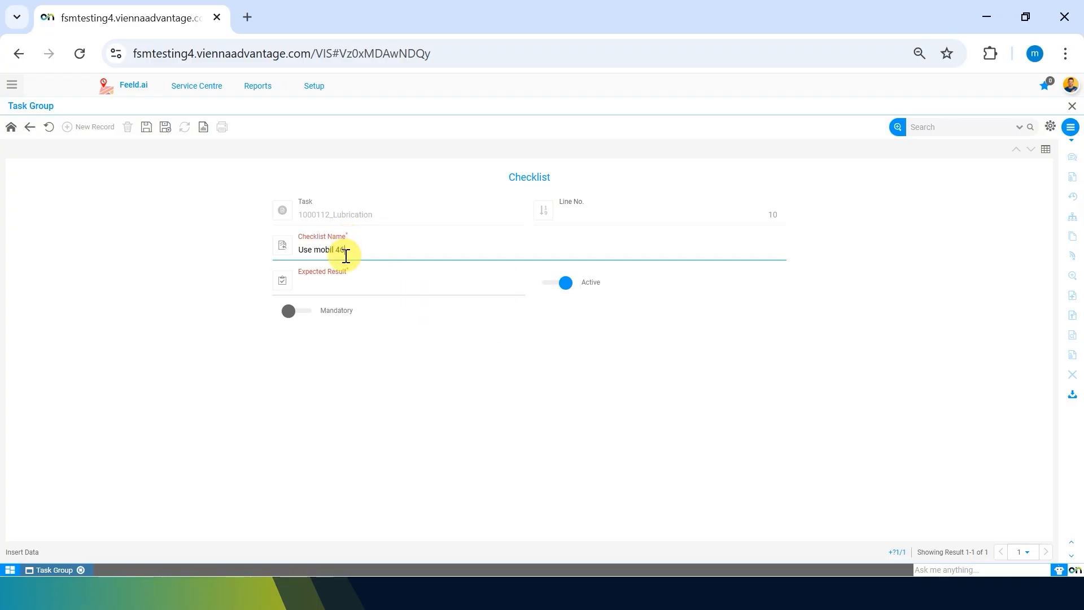
{"action": "left_click", "coordinate": [361, 285]}
{"action": "type", "text": "Used mobil"}
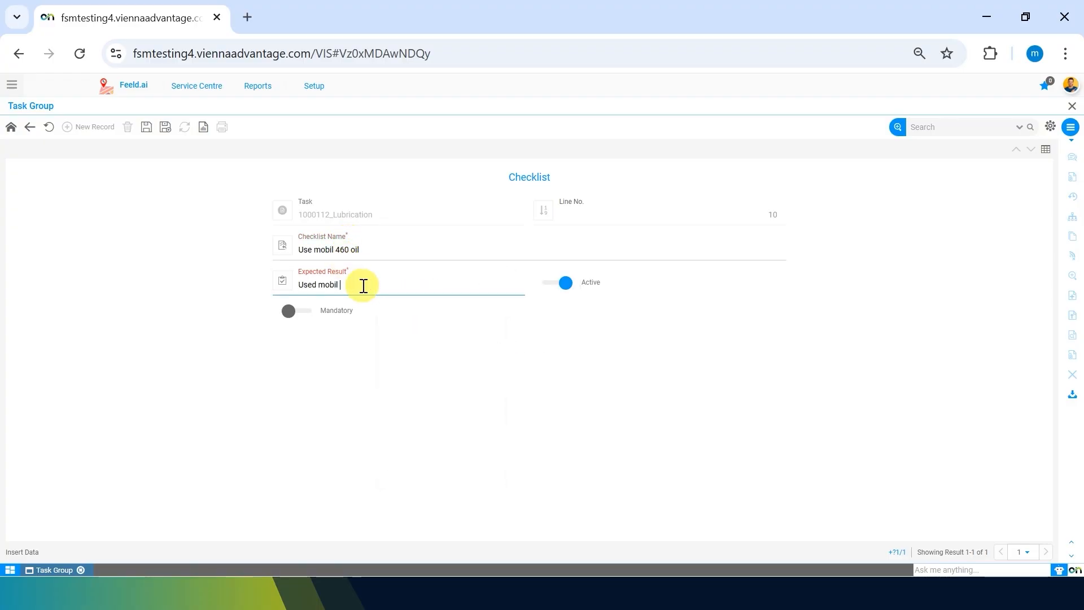
{"action": "type", "text": "460"}
{"action": "left_click", "coordinate": [146, 127]}
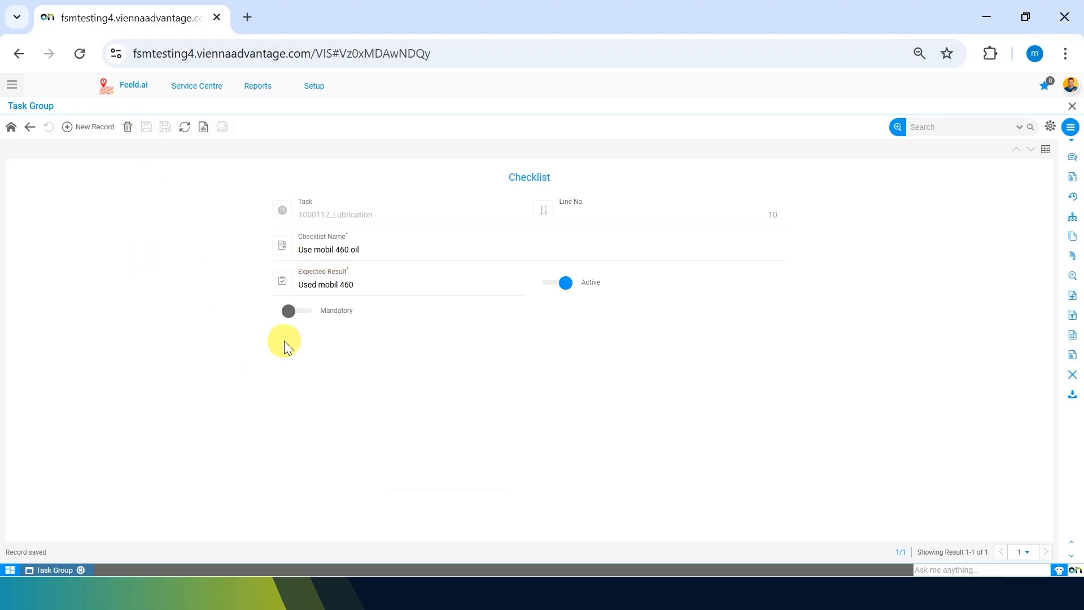
Step: Add a second checklist item "Do lubricate bearings -5 grm" with expected result "5 grm done", save it, and return to the Lubrication task
{"action": "left_click", "coordinate": [78, 131]}
{"action": "left_click", "coordinate": [333, 244]}
{"action": "type", "text": "u"}
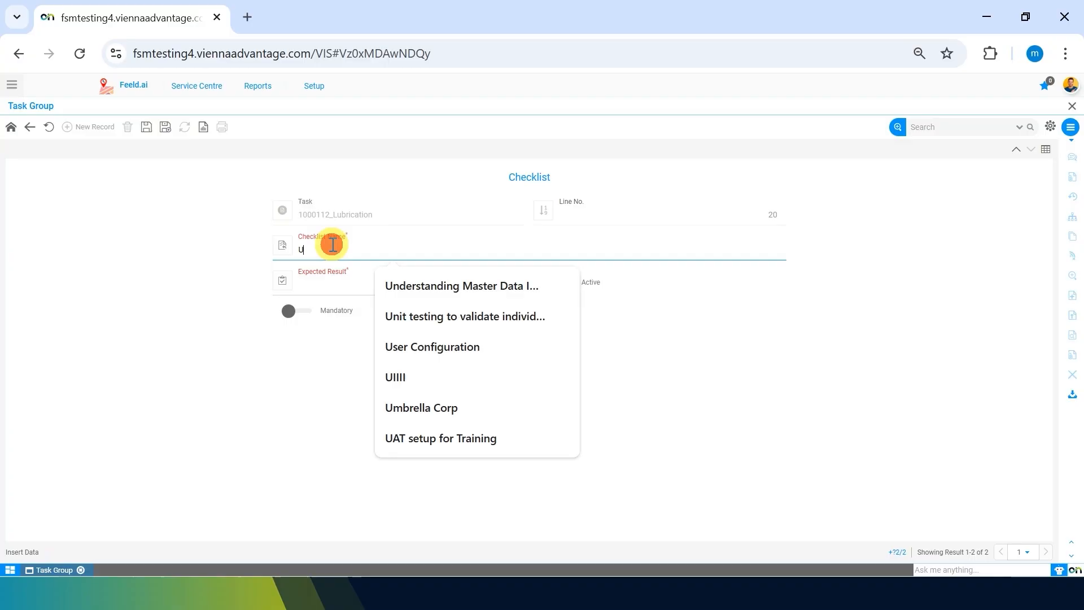
{"action": "type", "text": "se Grease"}
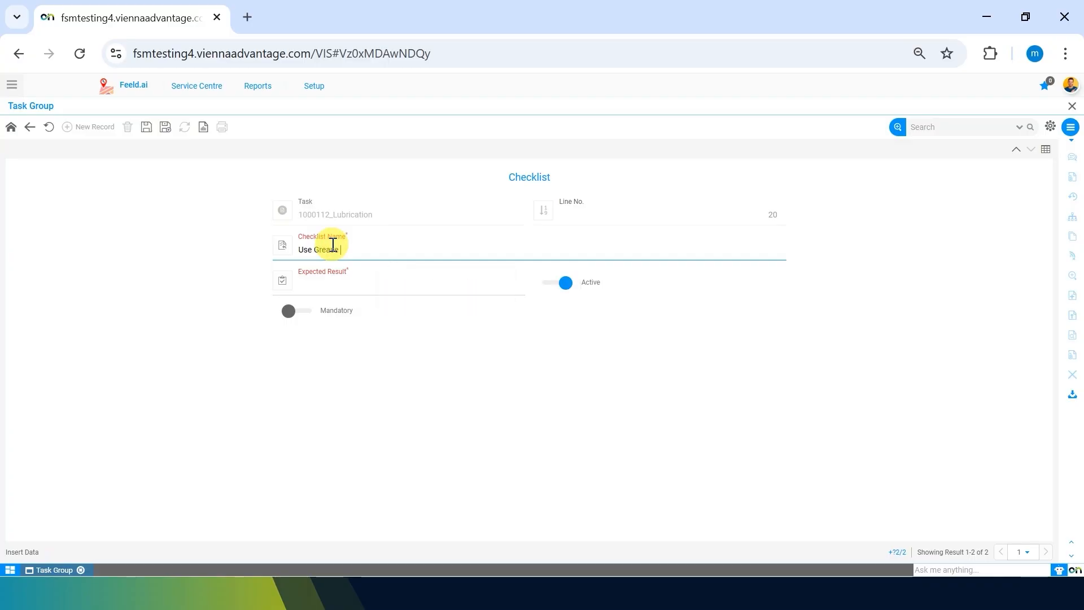
{"action": "type", "text": " Gu"}
{"action": "key", "text": "ctrl+a"}
{"action": "type", "text": "Do lubricate bearing "}
{"action": "type", "text": " -5 grm"}
{"action": "left_click", "coordinate": [331, 284]}
{"action": "type", "text": "5 grm done"}
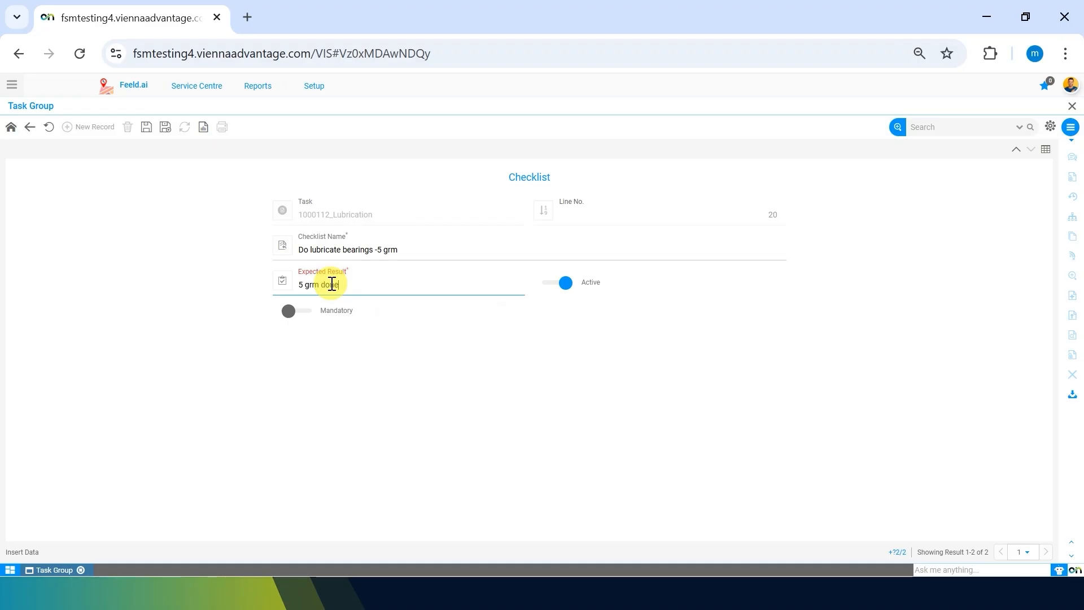
{"action": "left_click", "coordinate": [146, 126]}
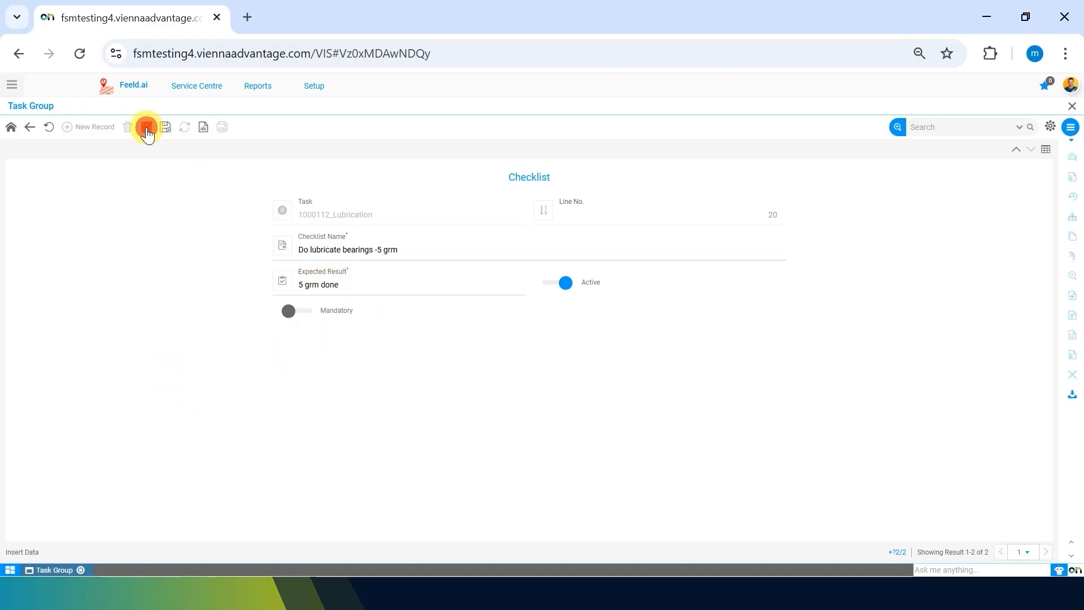
{"action": "left_click", "coordinate": [30, 128]}
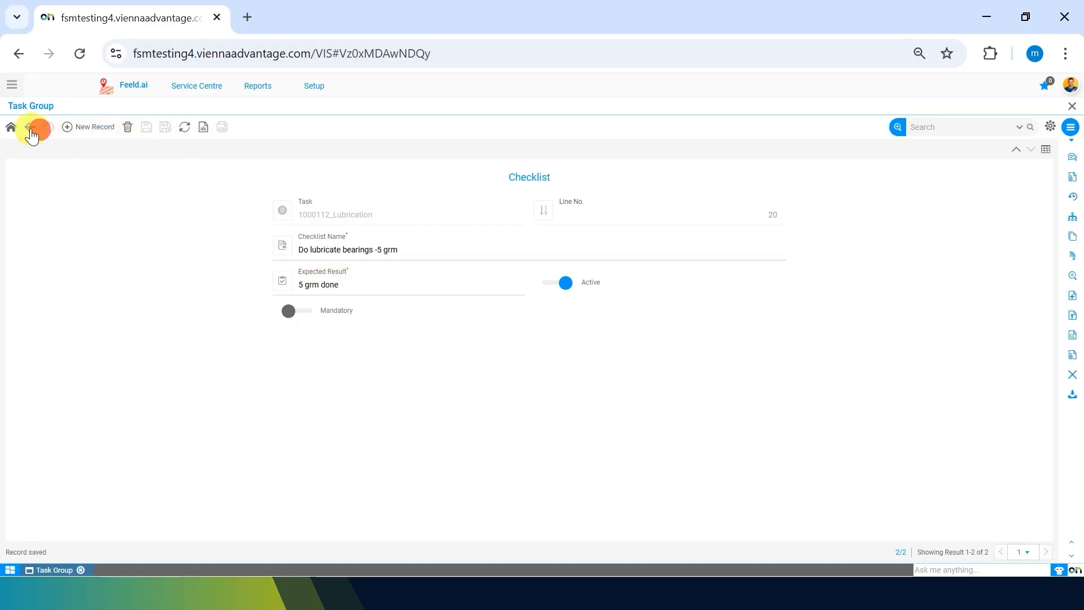
{"action": "left_click", "coordinate": [30, 128]}
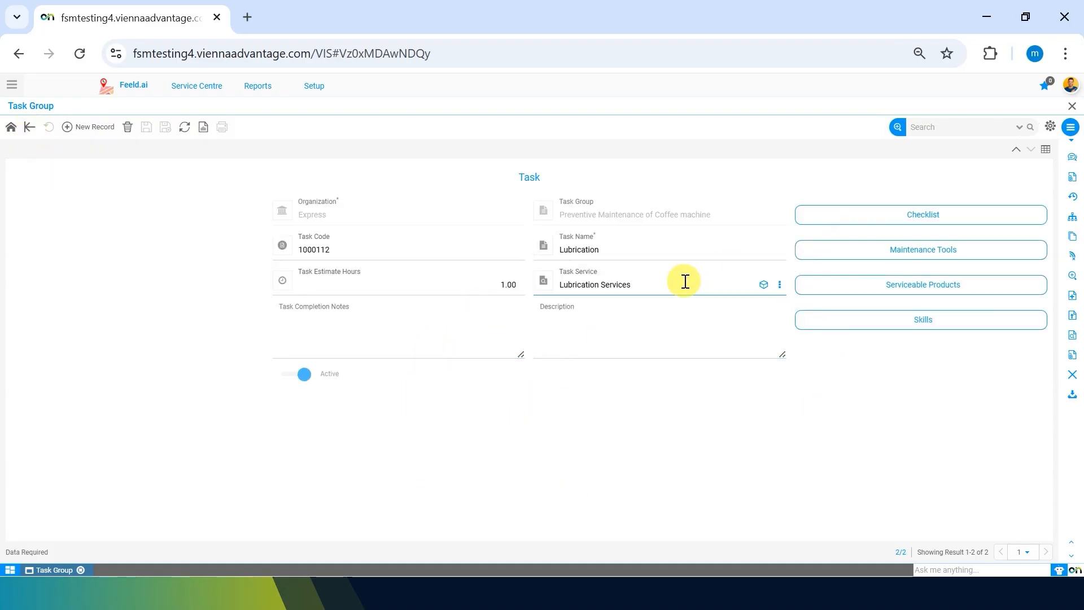
Step: Add Screw Driver as a maintenance tool of the Lubrication task and save the record
{"action": "left_click", "coordinate": [866, 251]}
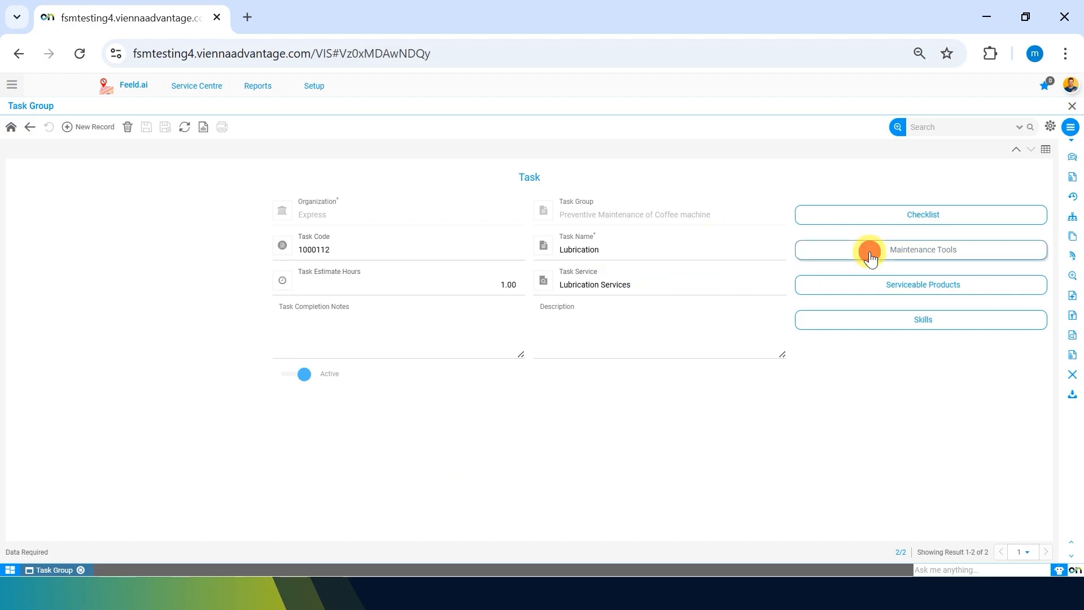
{"action": "left_click", "coordinate": [99, 135]}
{"action": "left_click", "coordinate": [340, 245]}
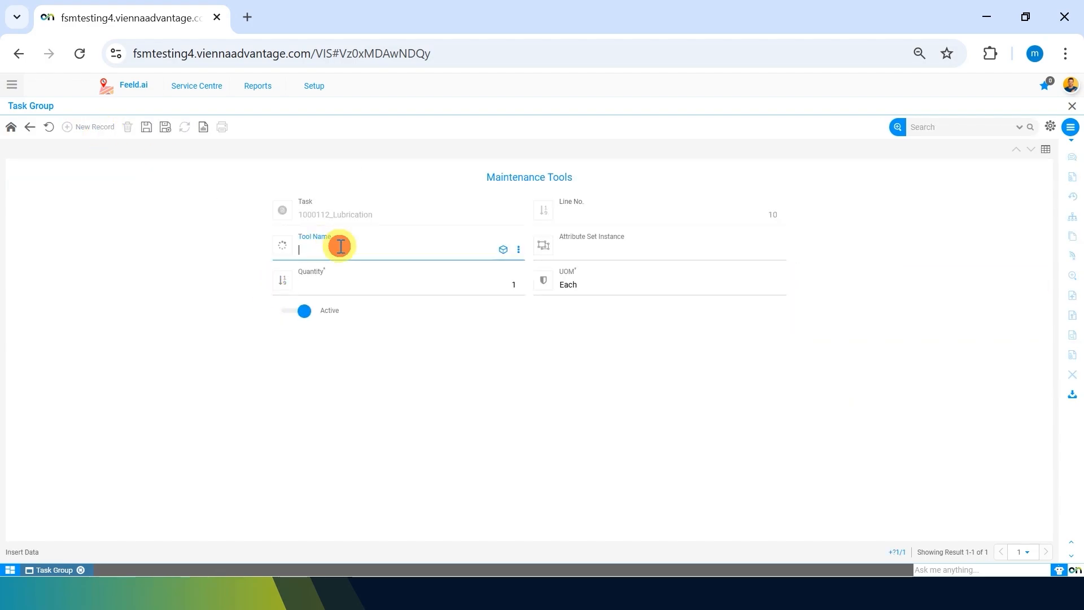
{"action": "type", "text": "screw"}
{"action": "key", "text": "Down"}
{"action": "key", "text": "Down"}
{"action": "key", "text": "Down"}
{"action": "key", "text": "Return"}
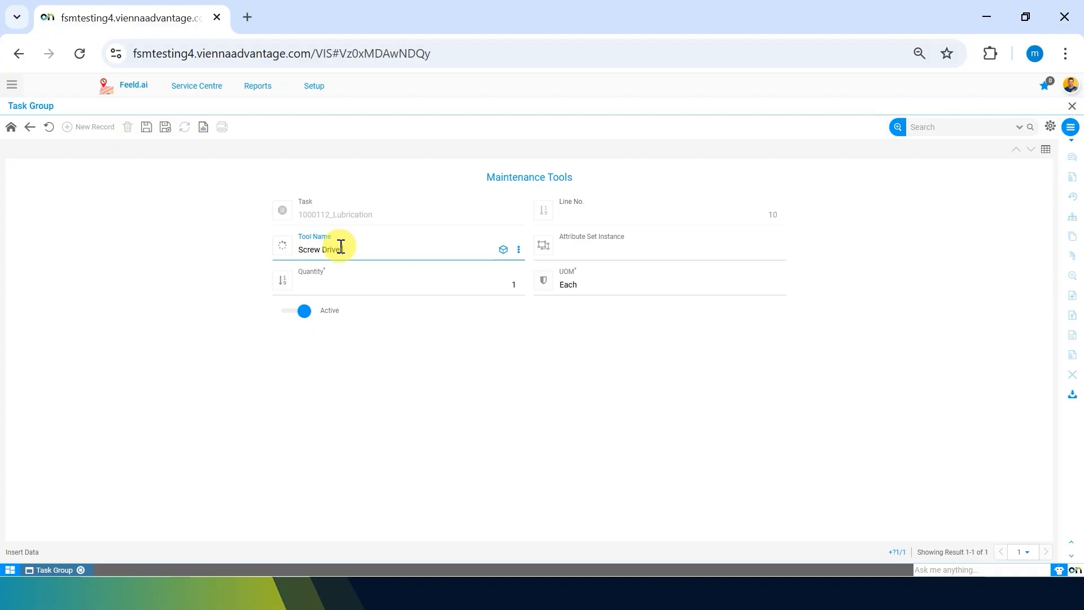
{"action": "left_click", "coordinate": [146, 129]}
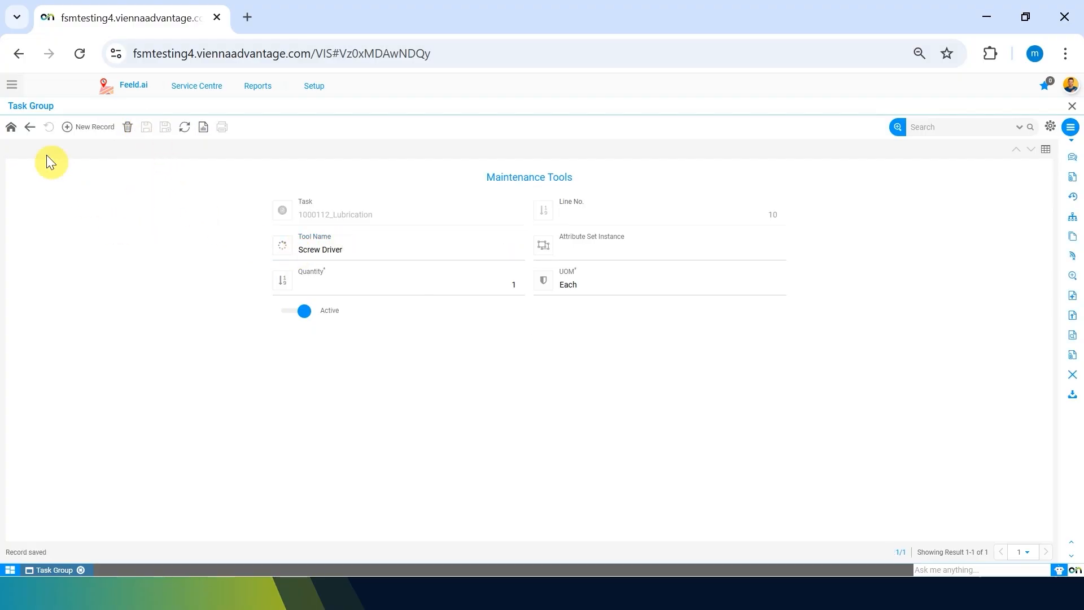
{"action": "left_click", "coordinate": [30, 129]}
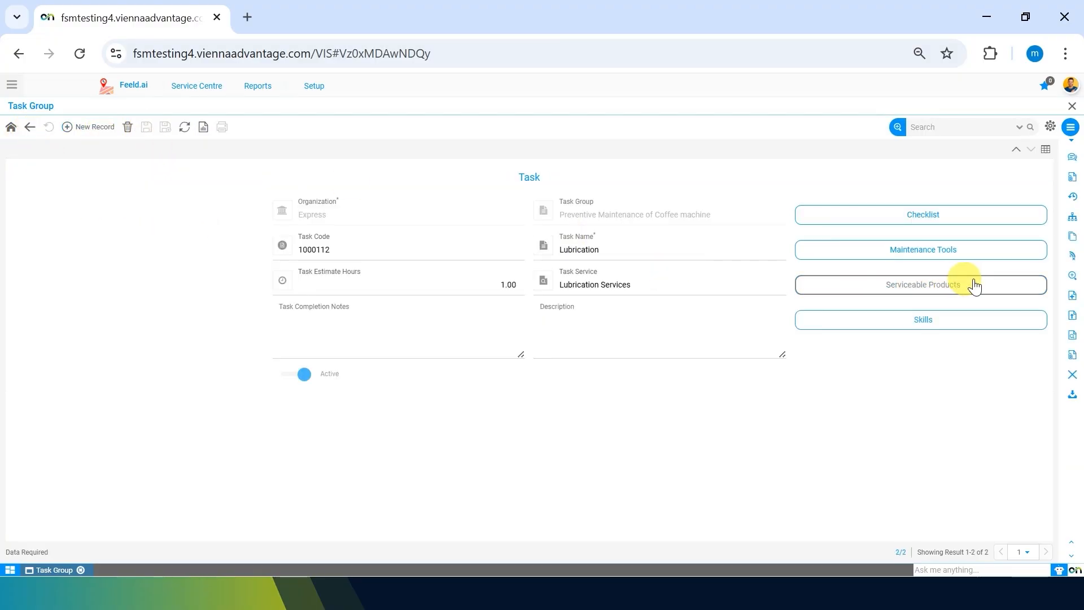
Step: Add "Coffee Machine-Necta Kalea-Kaapi" to the Lubrication task with product type Serviceable Product and save the record
{"action": "left_click", "coordinate": [975, 284]}
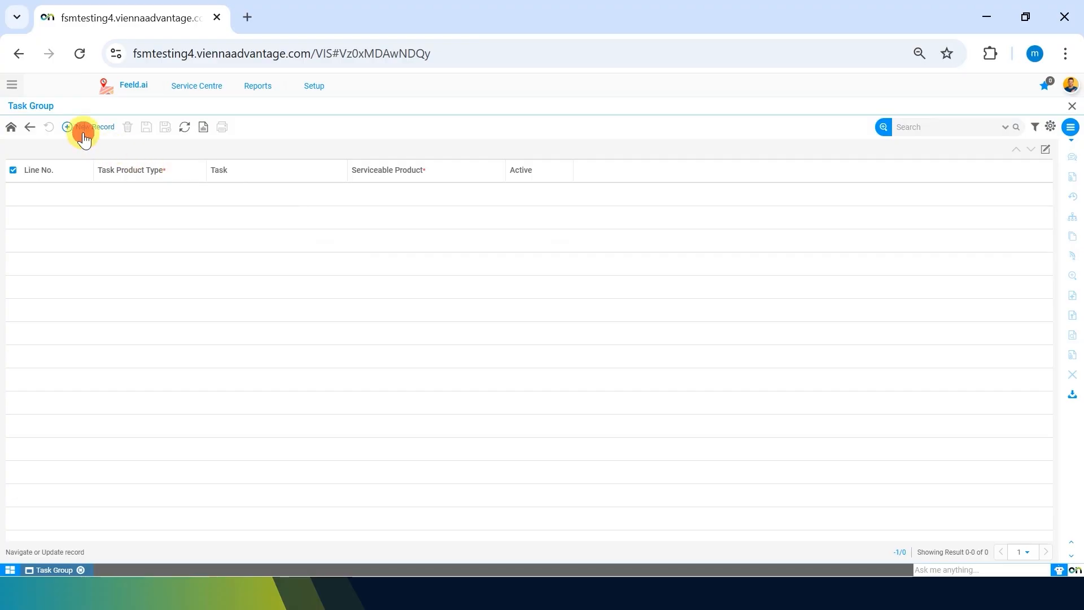
{"action": "left_click", "coordinate": [83, 133]}
{"action": "left_click", "coordinate": [418, 249]}
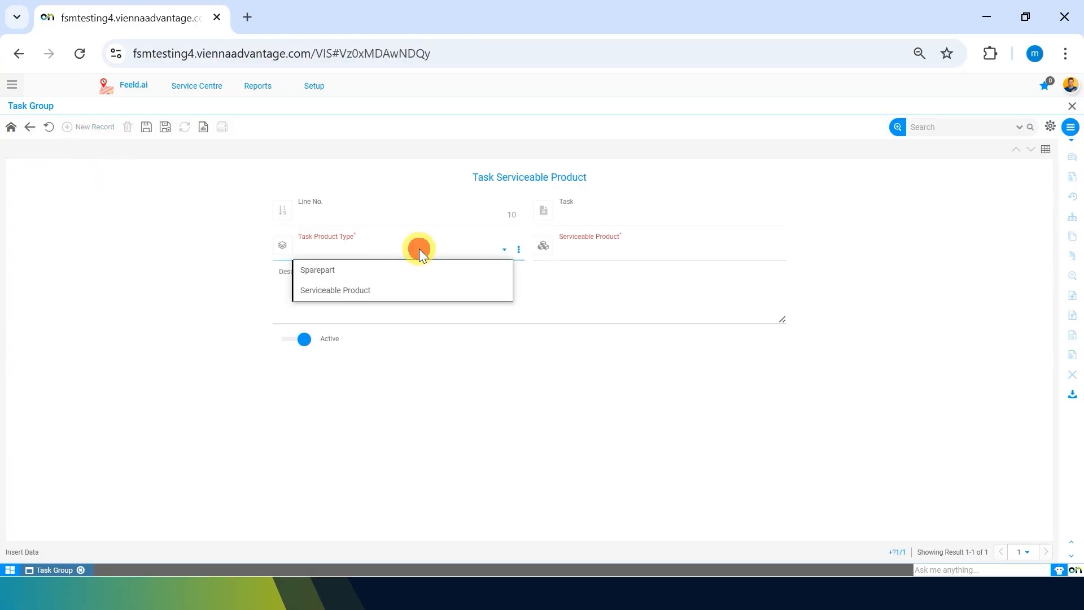
{"action": "key", "text": "Down"}
{"action": "key", "text": "Down"}
{"action": "key", "text": "Return"}
{"action": "left_click", "coordinate": [586, 249]}
{"action": "type", "text": "co"}
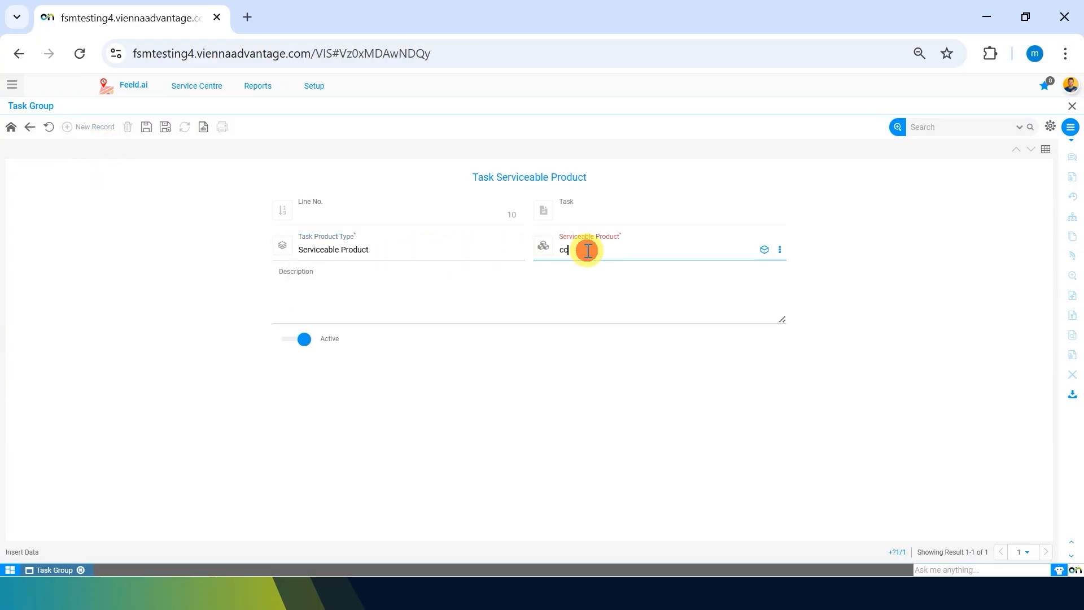
{"action": "type", "text": "ffee"}
{"action": "key", "text": "Down"}
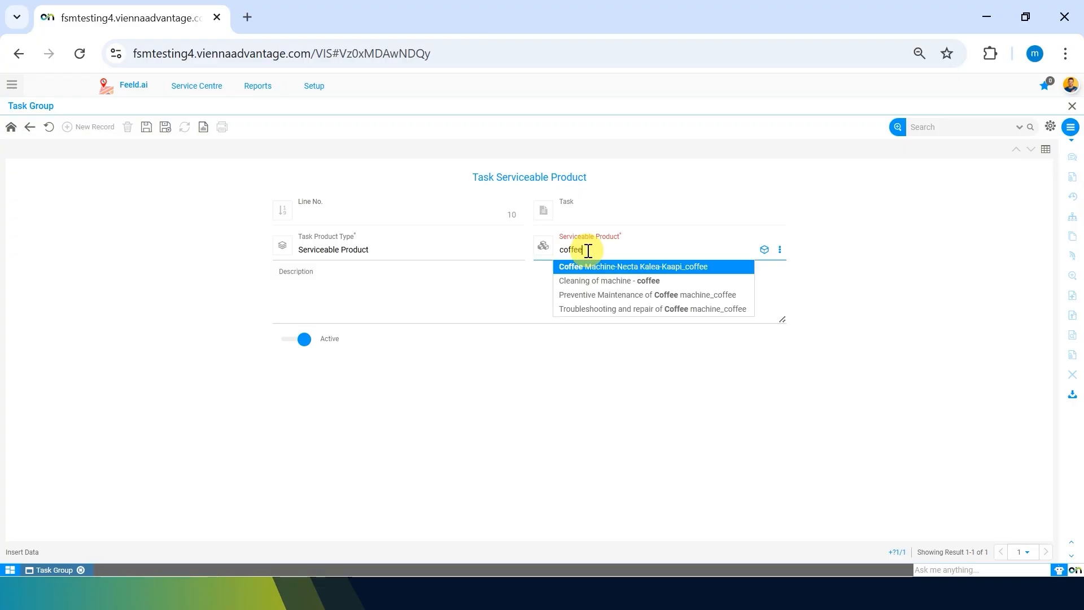
{"action": "key", "text": "Return"}
{"action": "left_click", "coordinate": [146, 127]}
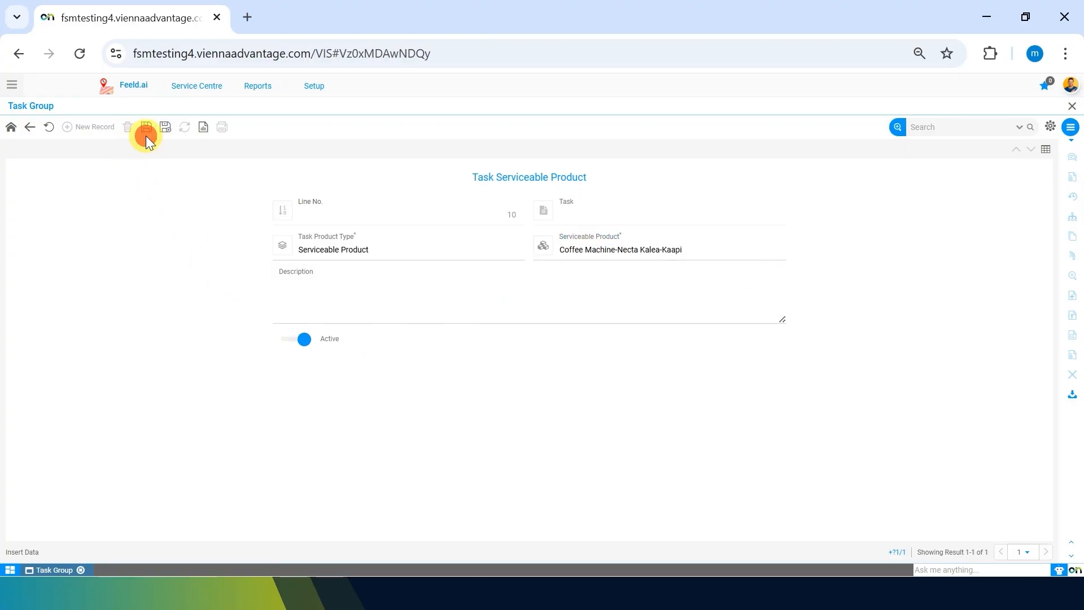
{"action": "left_click", "coordinate": [30, 127]}
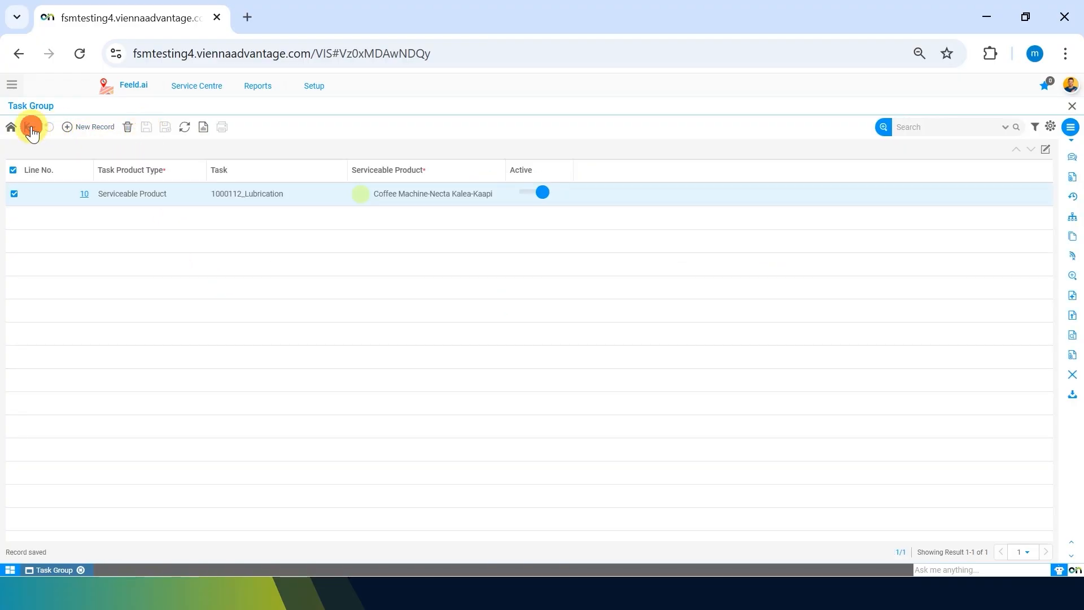
{"action": "left_click", "coordinate": [29, 127]}
Step: Add the skill Mechatronics with skill level Expert to the Lubrication task and save the record
{"action": "left_click", "coordinate": [939, 320]}
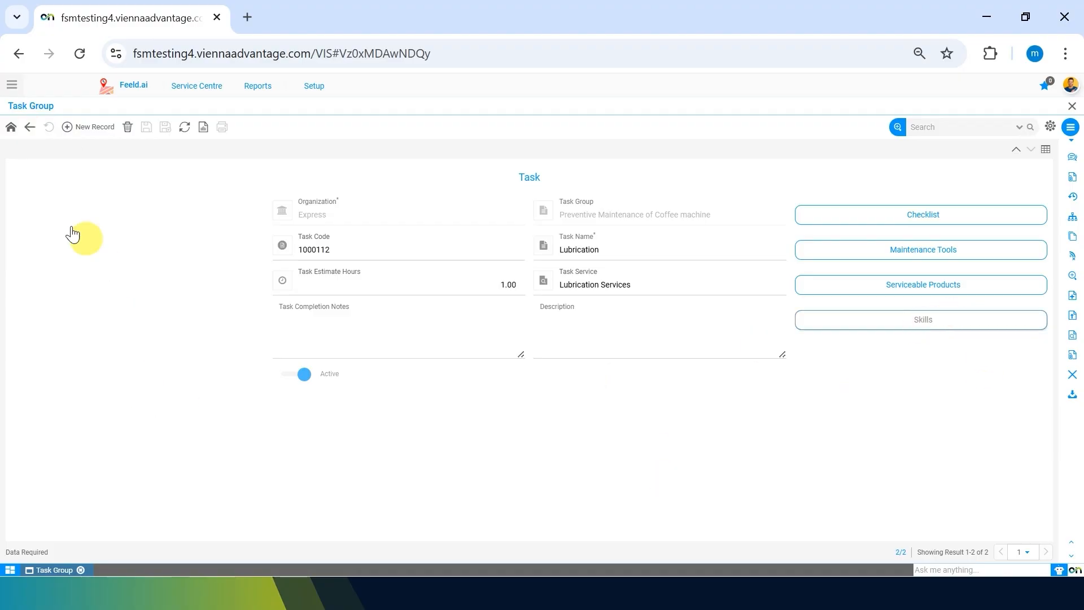
{"action": "left_click", "coordinate": [77, 135]}
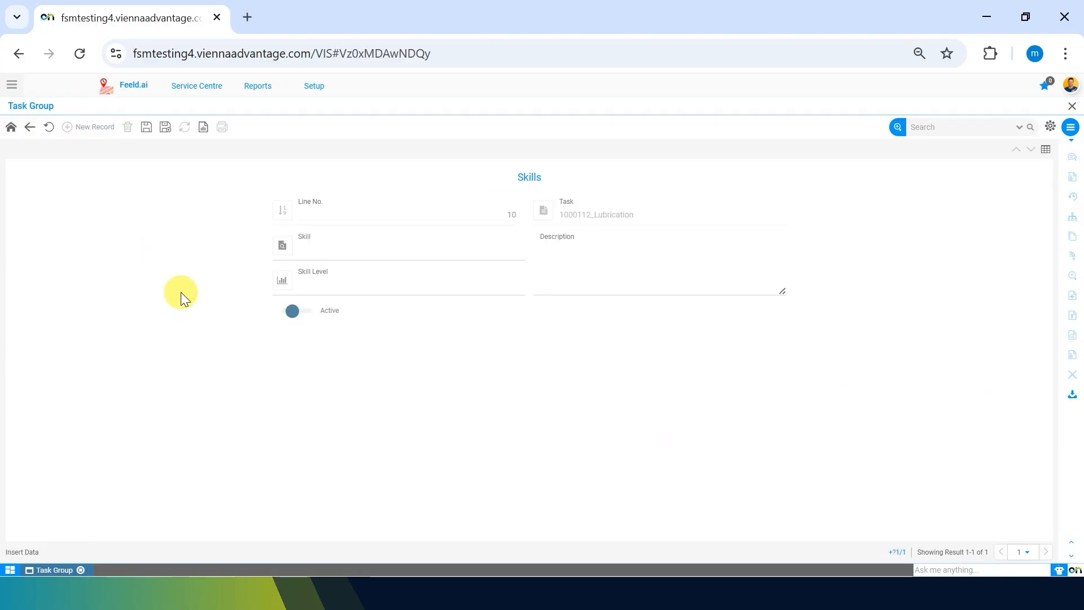
{"action": "left_click", "coordinate": [388, 244]}
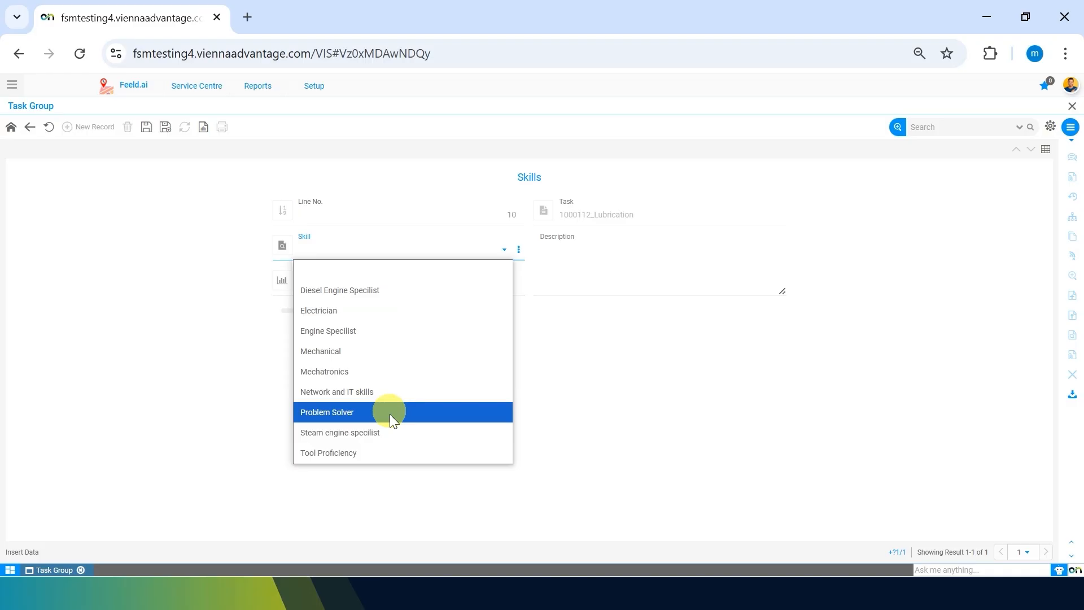
{"action": "left_click", "coordinate": [389, 369]}
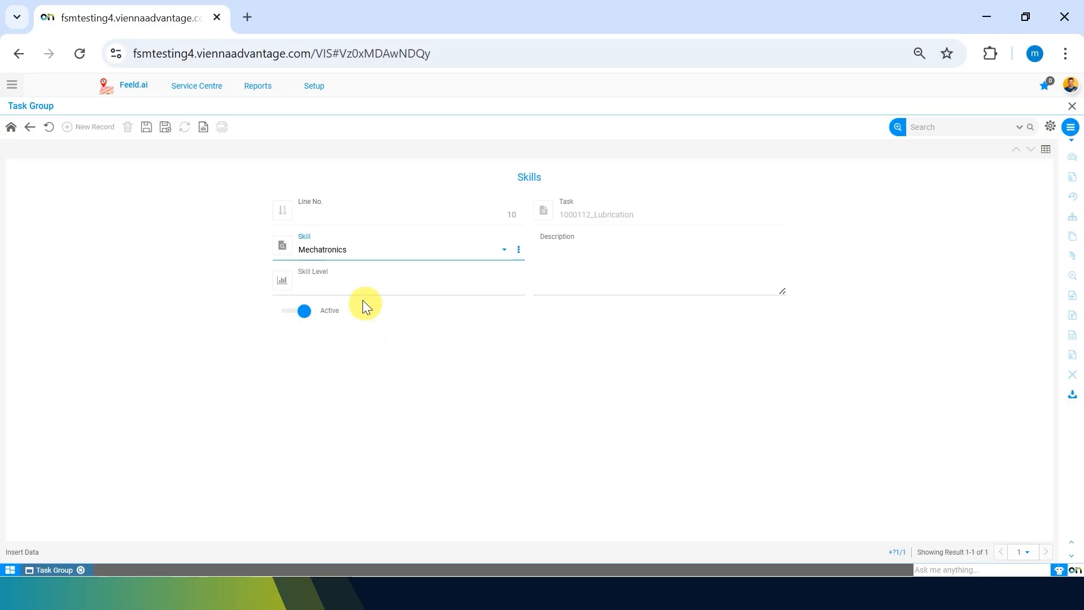
{"action": "left_click", "coordinate": [353, 282]}
{"action": "left_click", "coordinate": [334, 364]}
{"action": "left_click", "coordinate": [147, 126]}
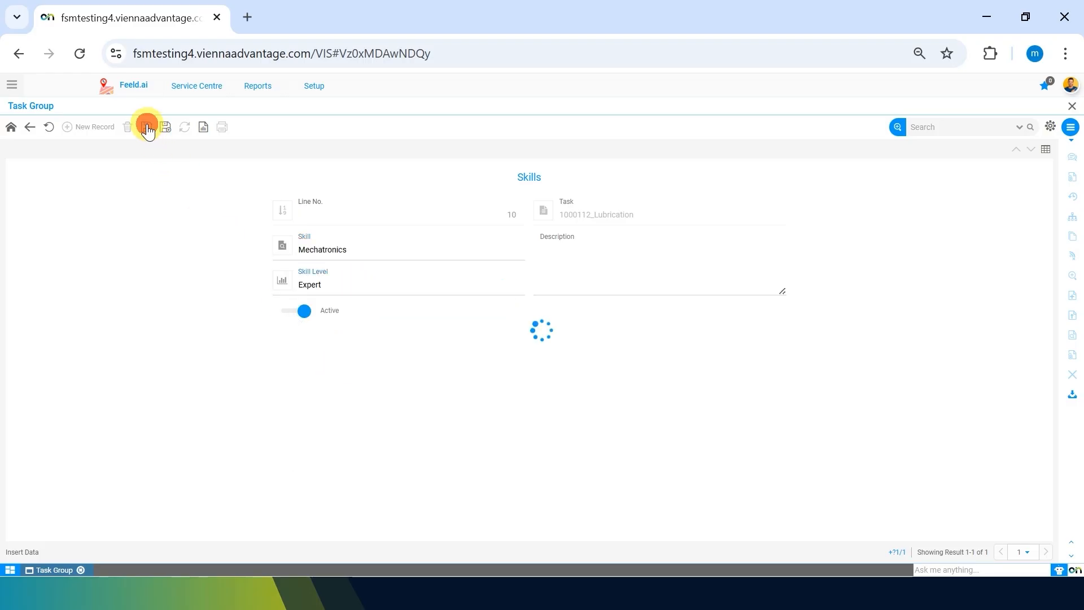
{"action": "left_click", "coordinate": [29, 129]}
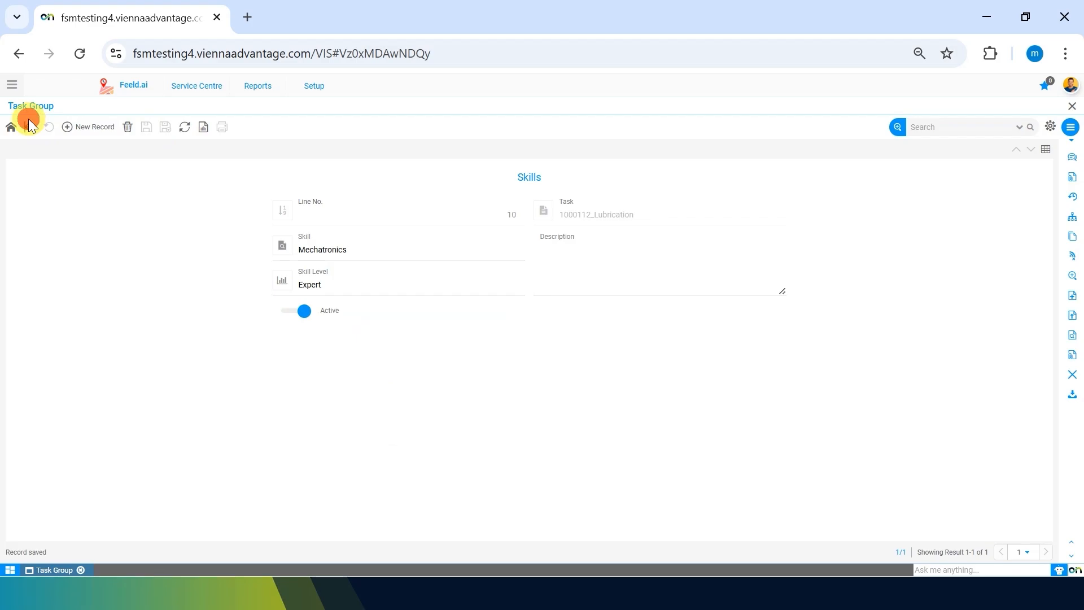
{"action": "left_click", "coordinate": [30, 129]}
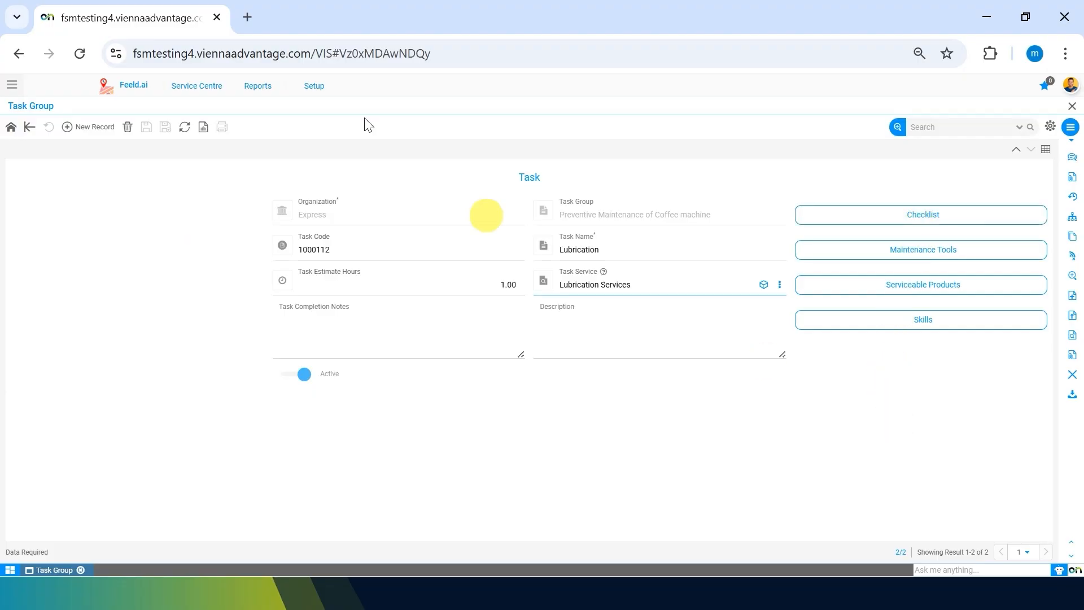
Step: Return from the Lubrication task to the "Preventive Maintenance of Coffee machine" task group record to review it
{"action": "left_click", "coordinate": [29, 128]}
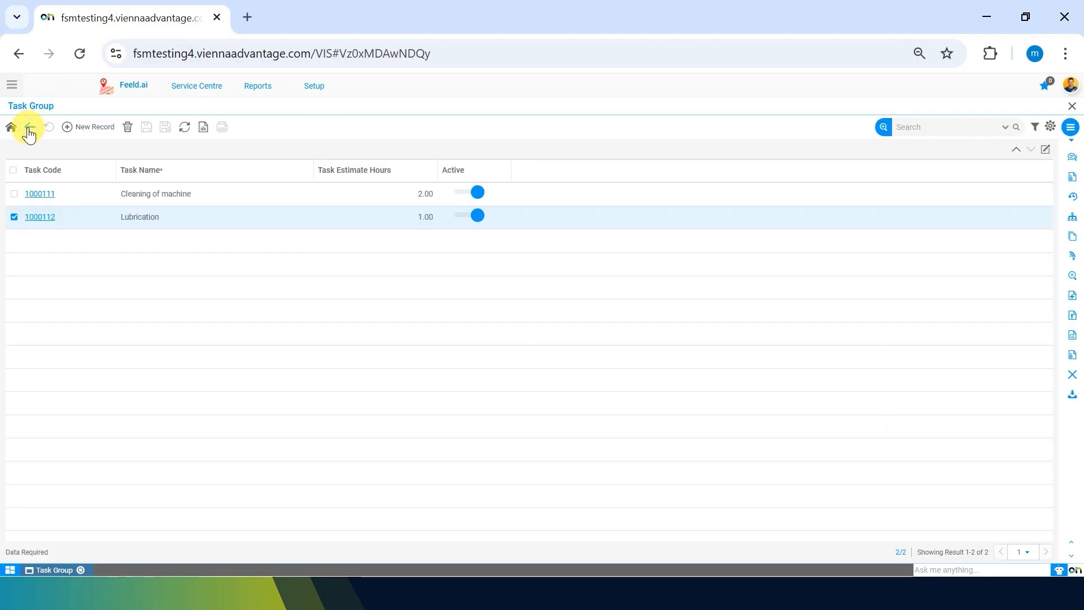
{"action": "left_click", "coordinate": [29, 128]}
{"action": "left_click_drag", "start_coordinate": [512, 168], "coordinate": [588, 168]}
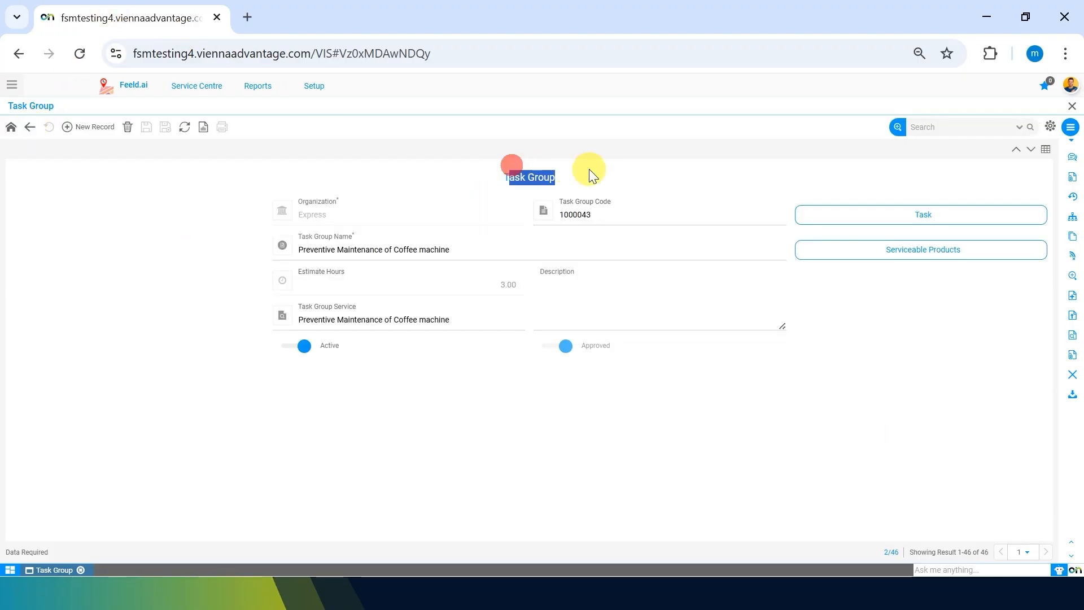
{"action": "left_click", "coordinate": [437, 383]}
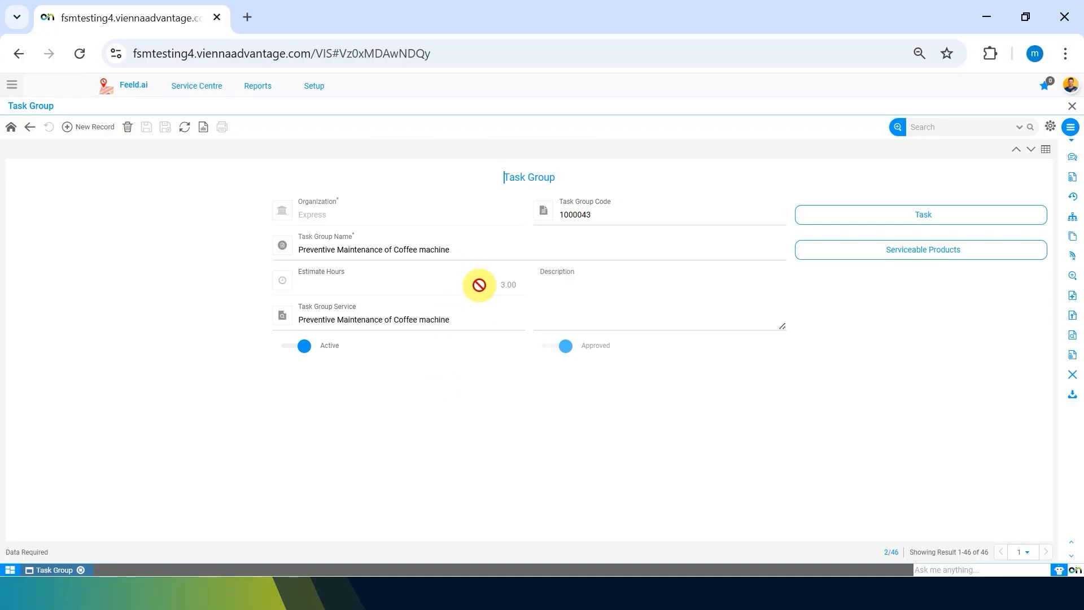
Step: Check the task group's estimate hours against those of its individual tasks, ending back on the task group record
{"action": "left_click_drag", "start_coordinate": [479, 285], "coordinate": [510, 287]}
{"action": "left_click", "coordinate": [494, 460]}
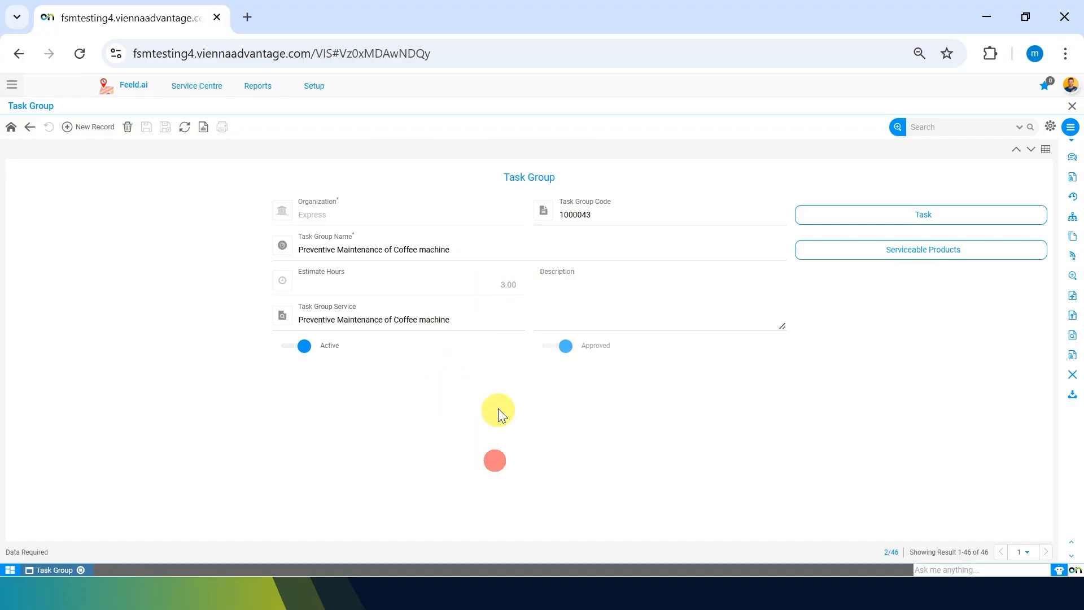
{"action": "left_click", "coordinate": [906, 217]}
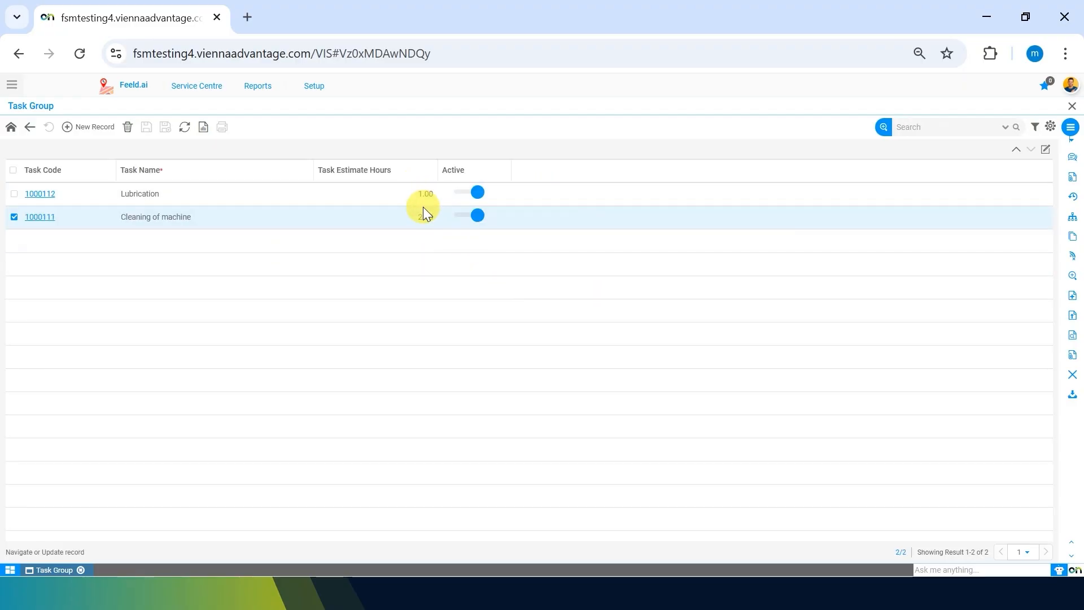
{"action": "left_click", "coordinate": [31, 129]}
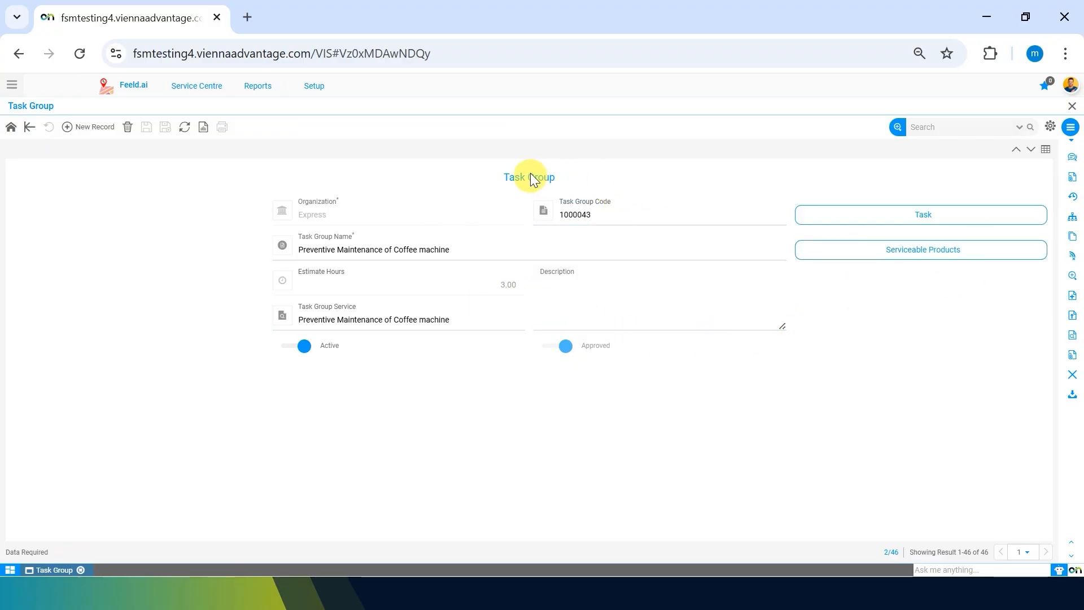
Step: Add "Coffe Machine-Melitta Cafina XT6-Kaapi" as a serviceable product of the task group and save the record
{"action": "left_click", "coordinate": [977, 253]}
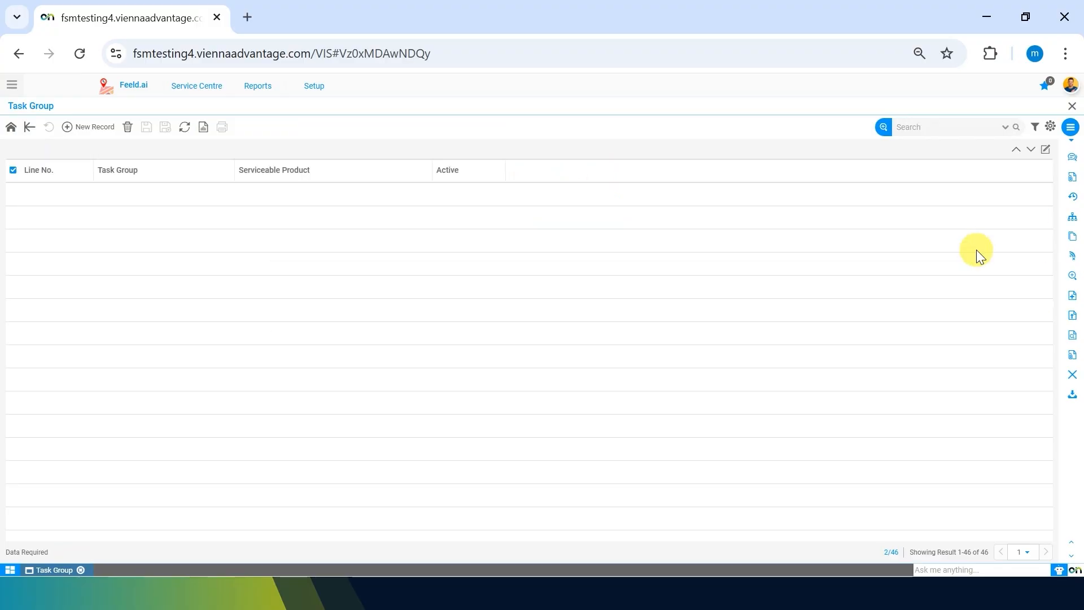
{"action": "left_click", "coordinate": [91, 136]}
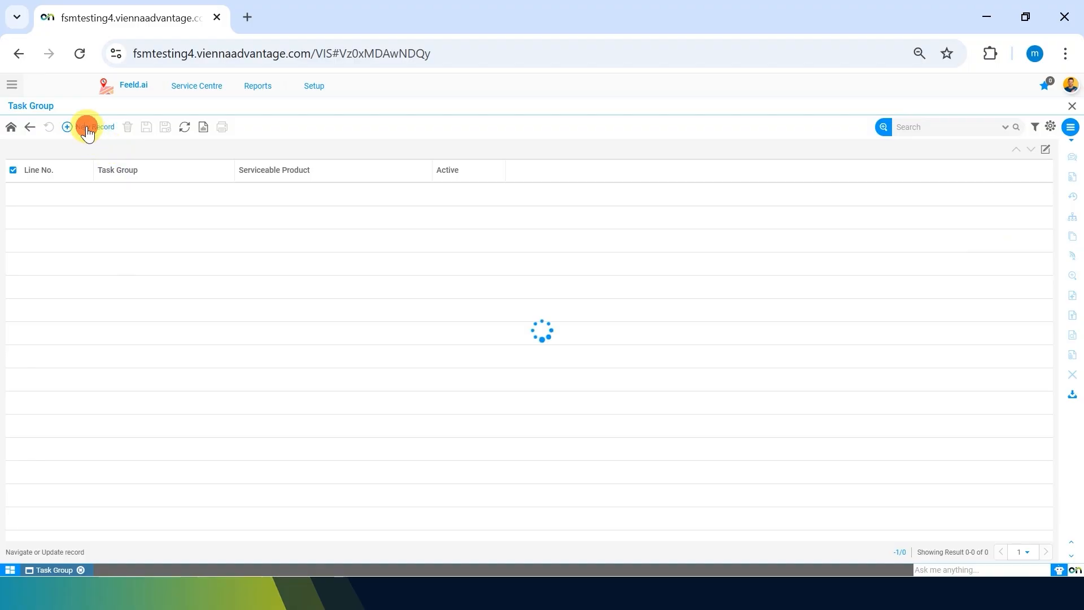
{"action": "left_click", "coordinate": [375, 255]}
{"action": "left_click", "coordinate": [374, 256]}
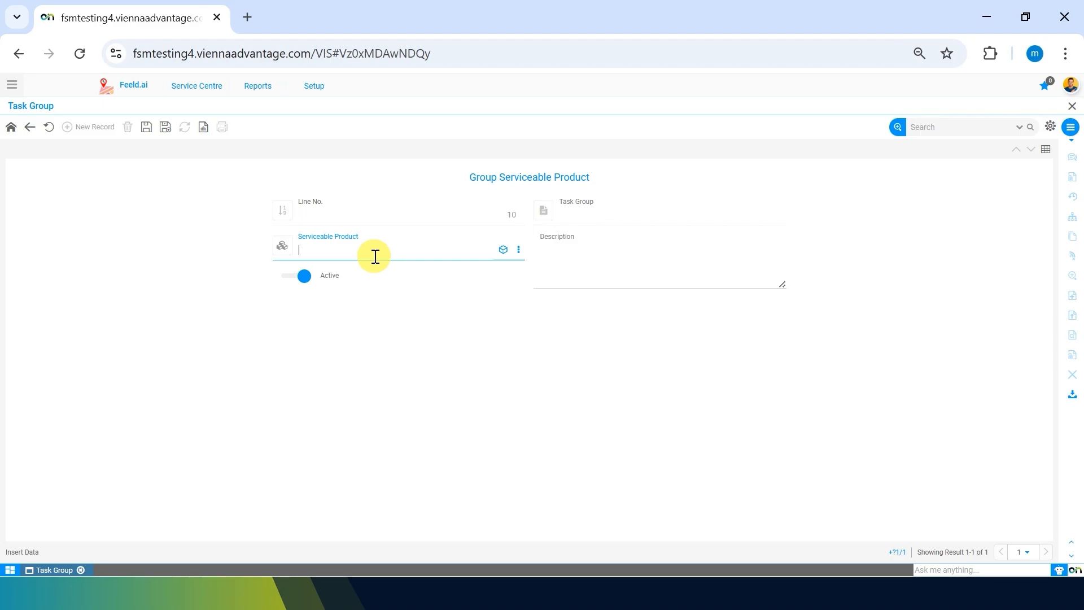
{"action": "type", "text": "coff"}
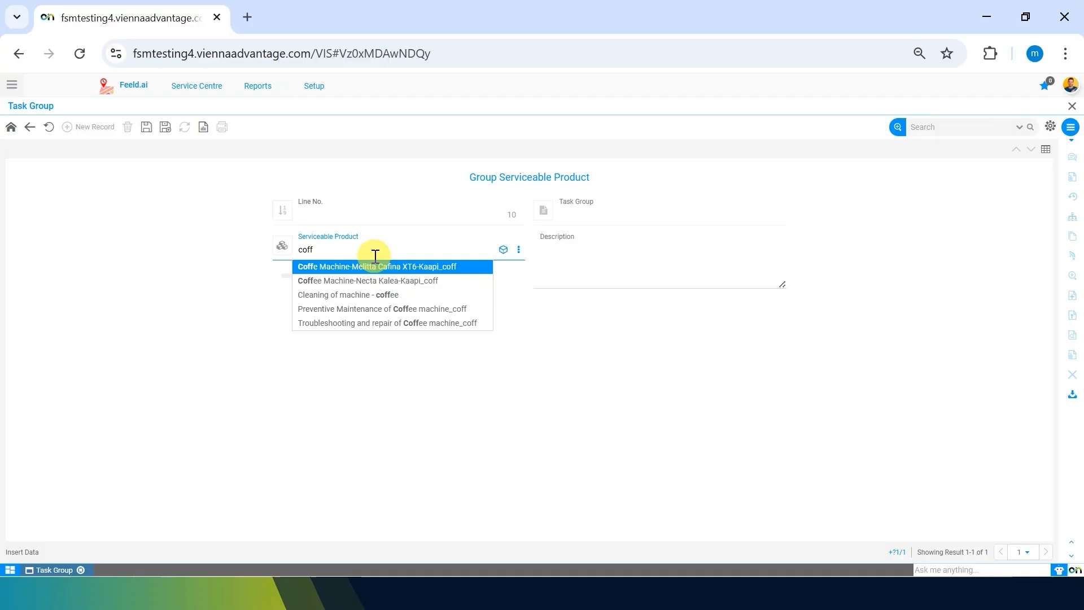
{"action": "left_click", "coordinate": [375, 263]}
{"action": "left_click", "coordinate": [146, 127]}
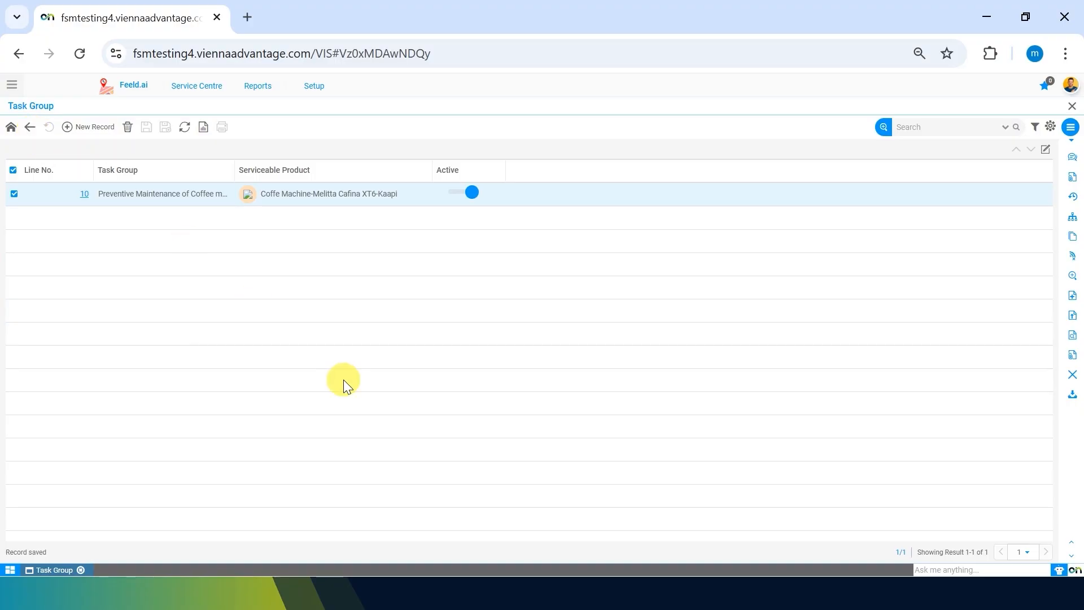
Step: Review the serviceable product line with its full task group name and details, then return to the task group record
{"action": "left_click_drag", "start_coordinate": [235, 168], "coordinate": [308, 169]}
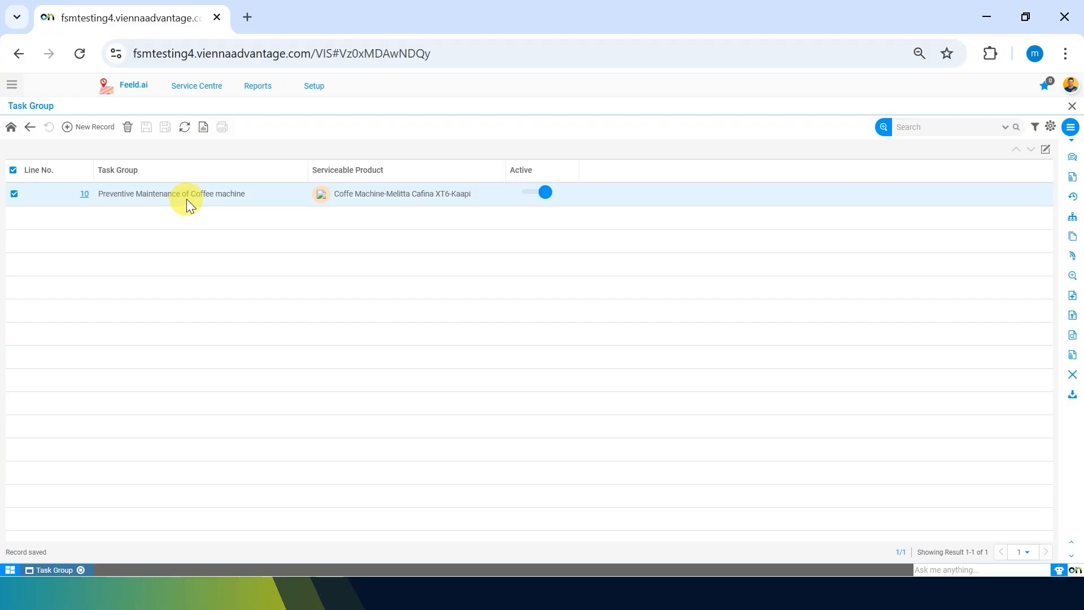
{"action": "left_click", "coordinate": [321, 194]}
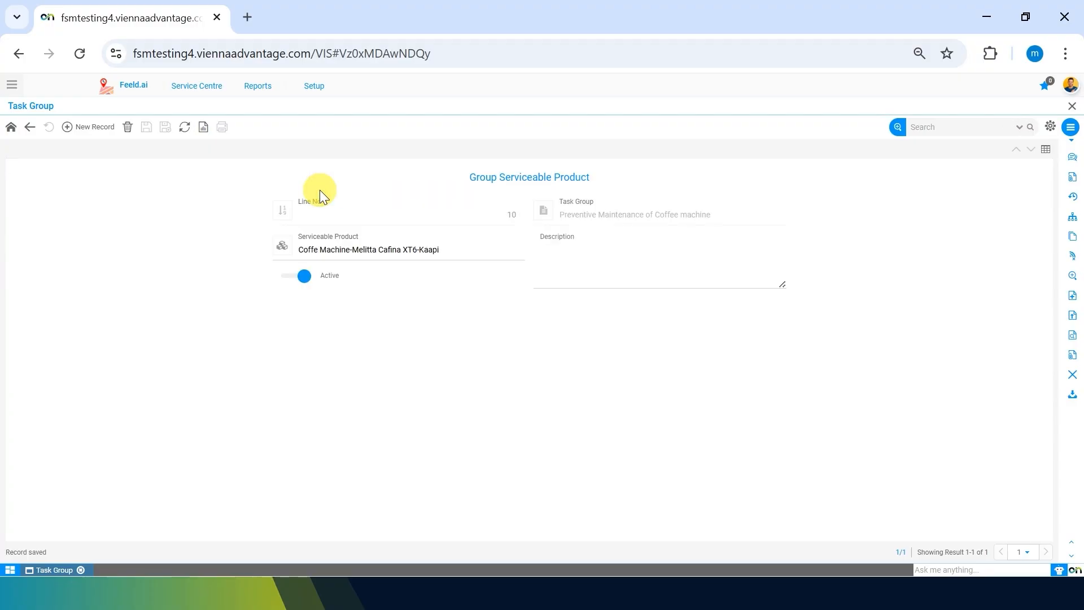
{"action": "left_click", "coordinate": [11, 130]}
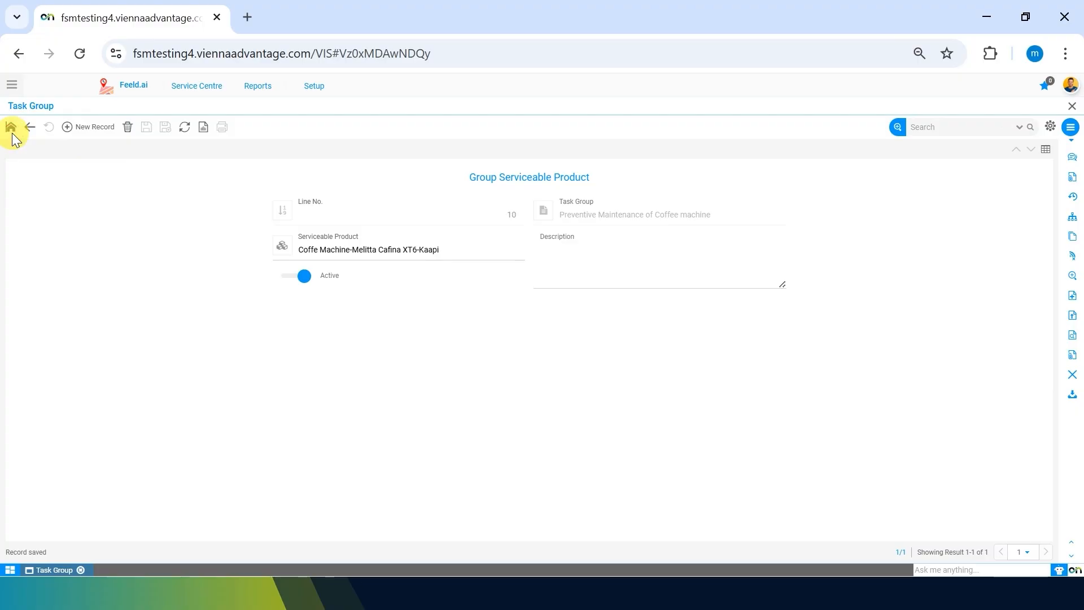
{"action": "left_click", "coordinate": [325, 90]}
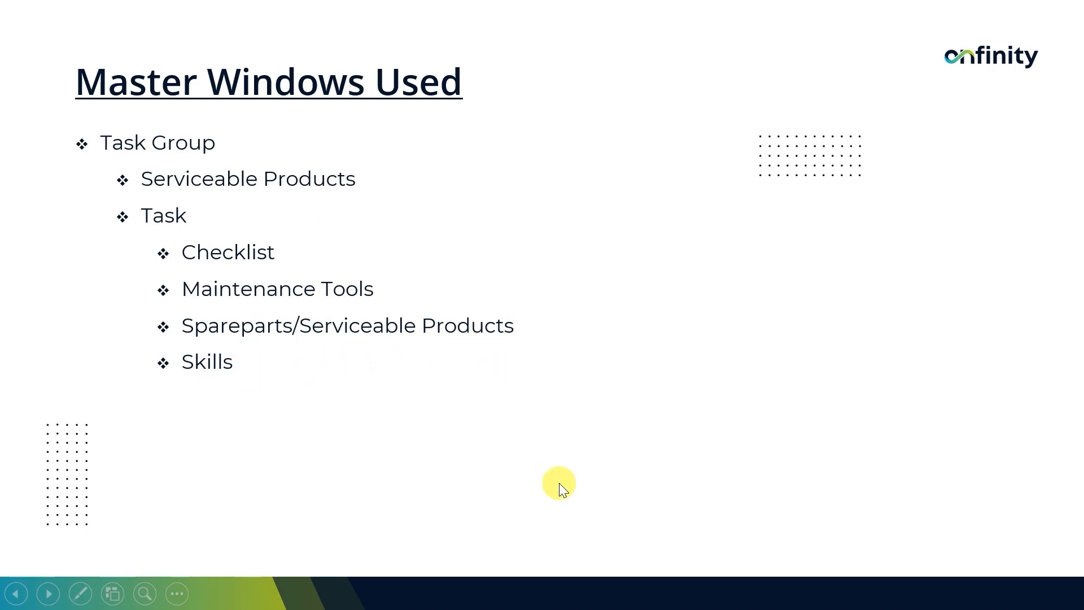
{"action": "key", "text": "Right"}
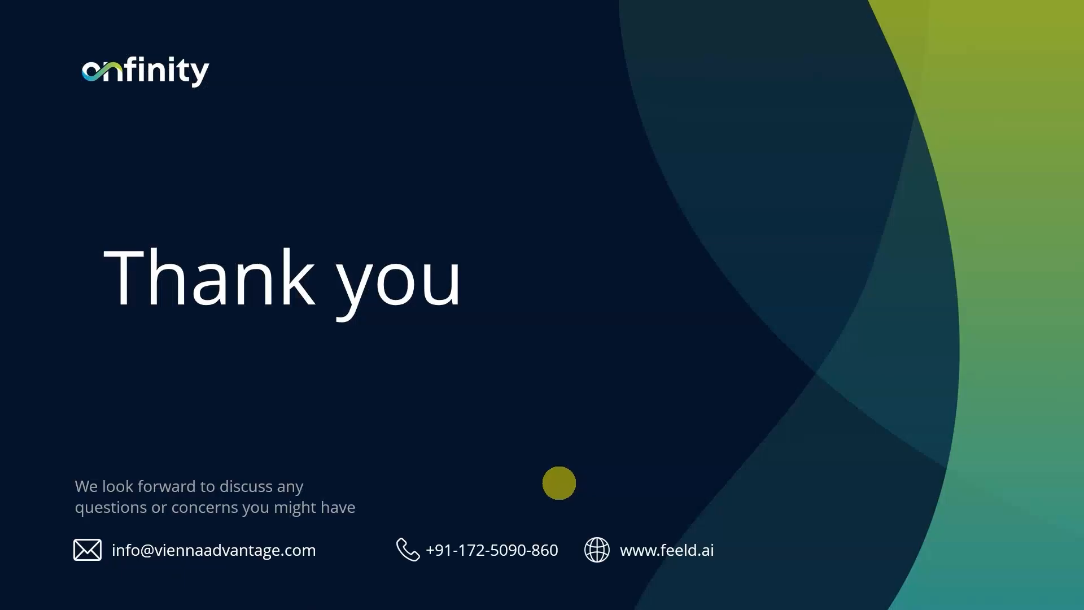